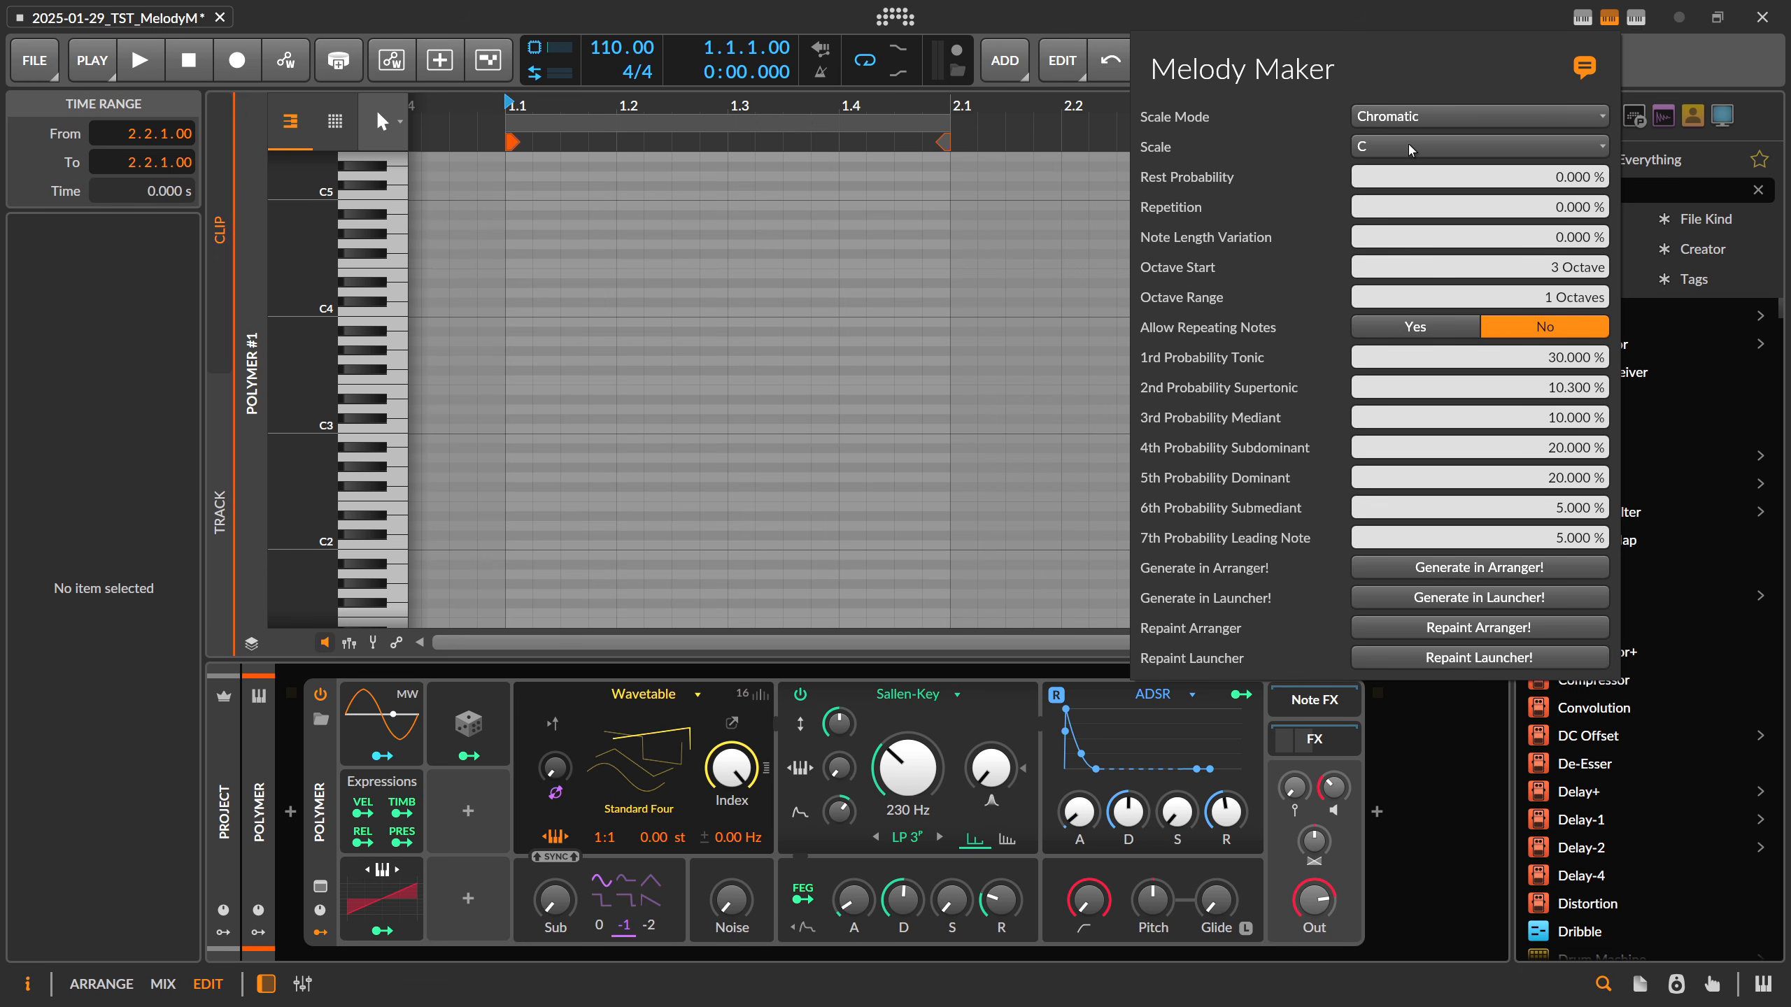
# Set the scale mode to Aeolian and the scale to D#, and generate a melody in the arranger
pyautogui.click(1378, 119)
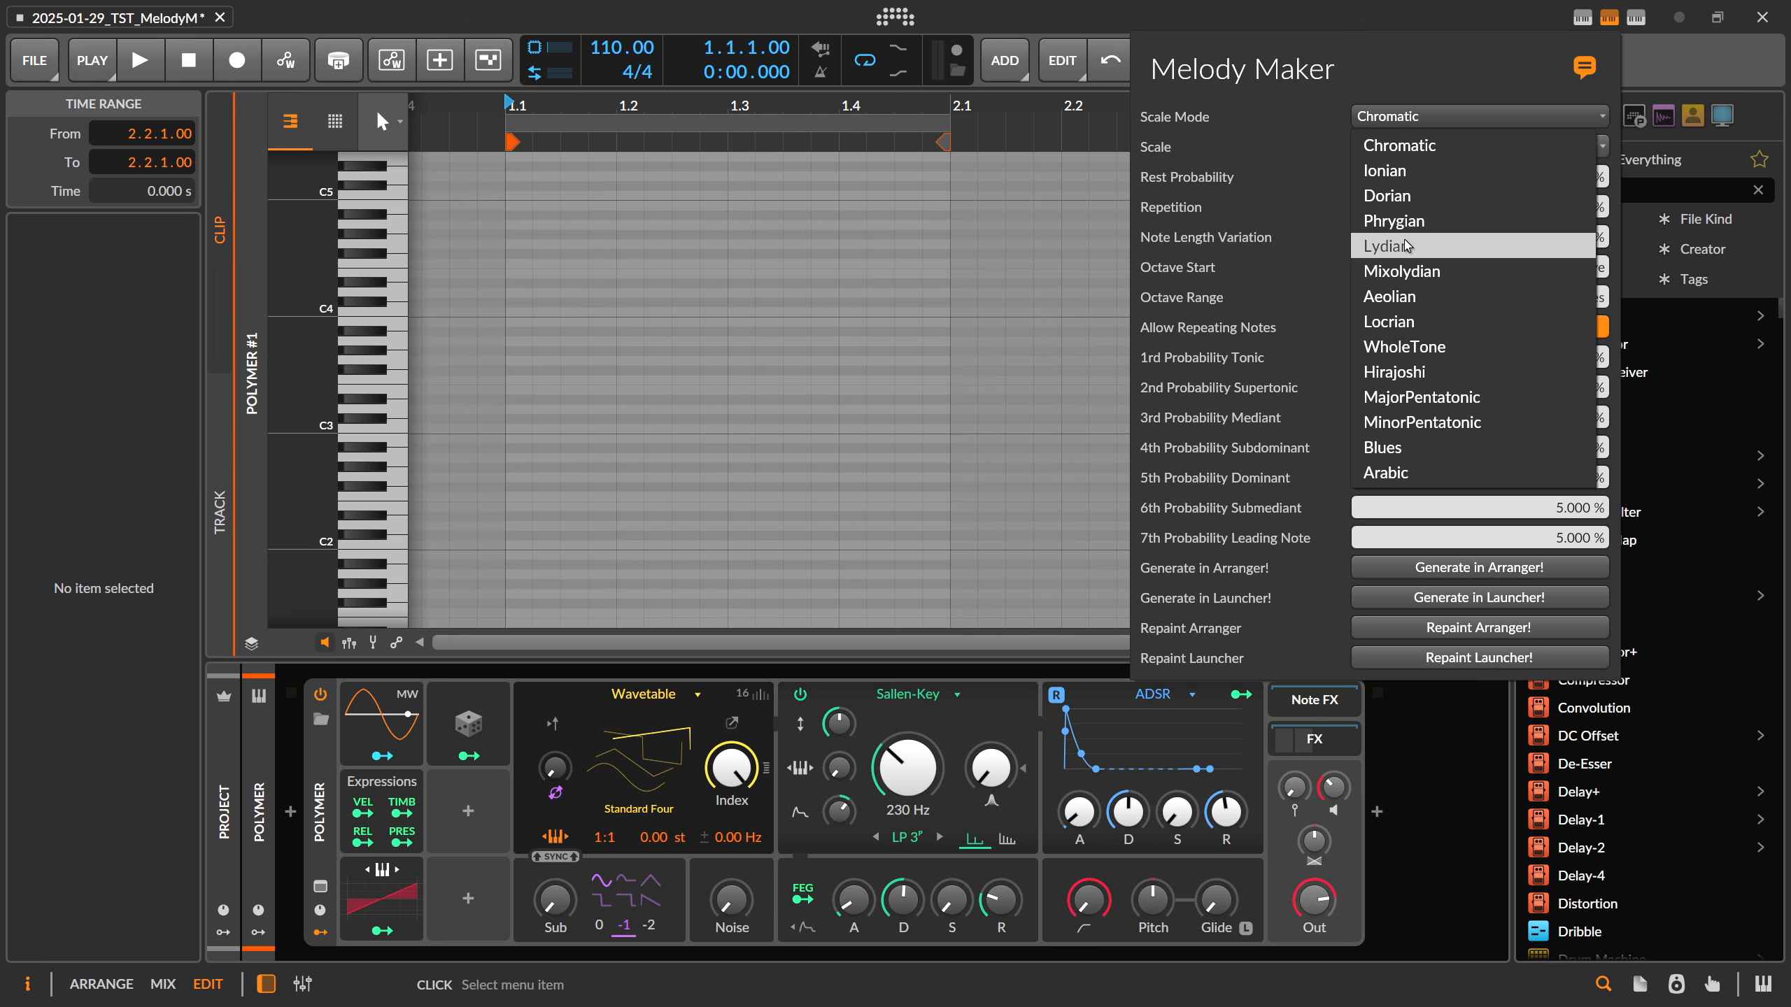
pyautogui.click(1404, 297)
pyautogui.click(1388, 150)
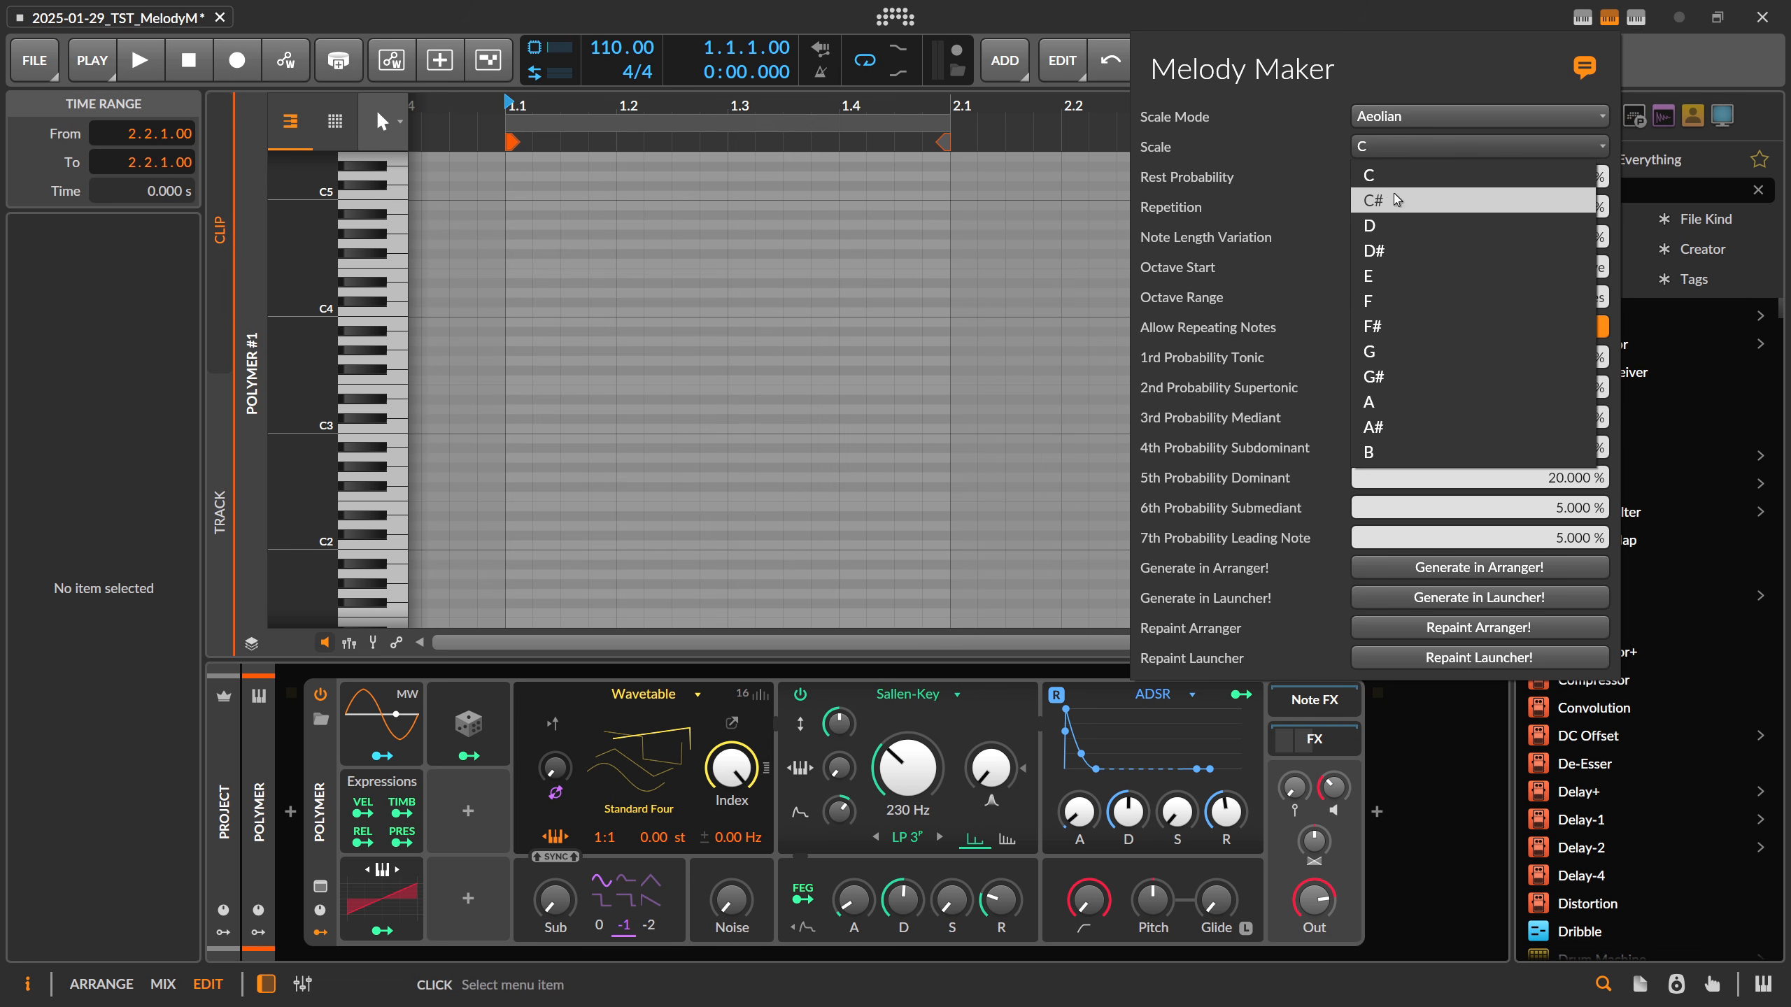
pyautogui.click(1386, 253)
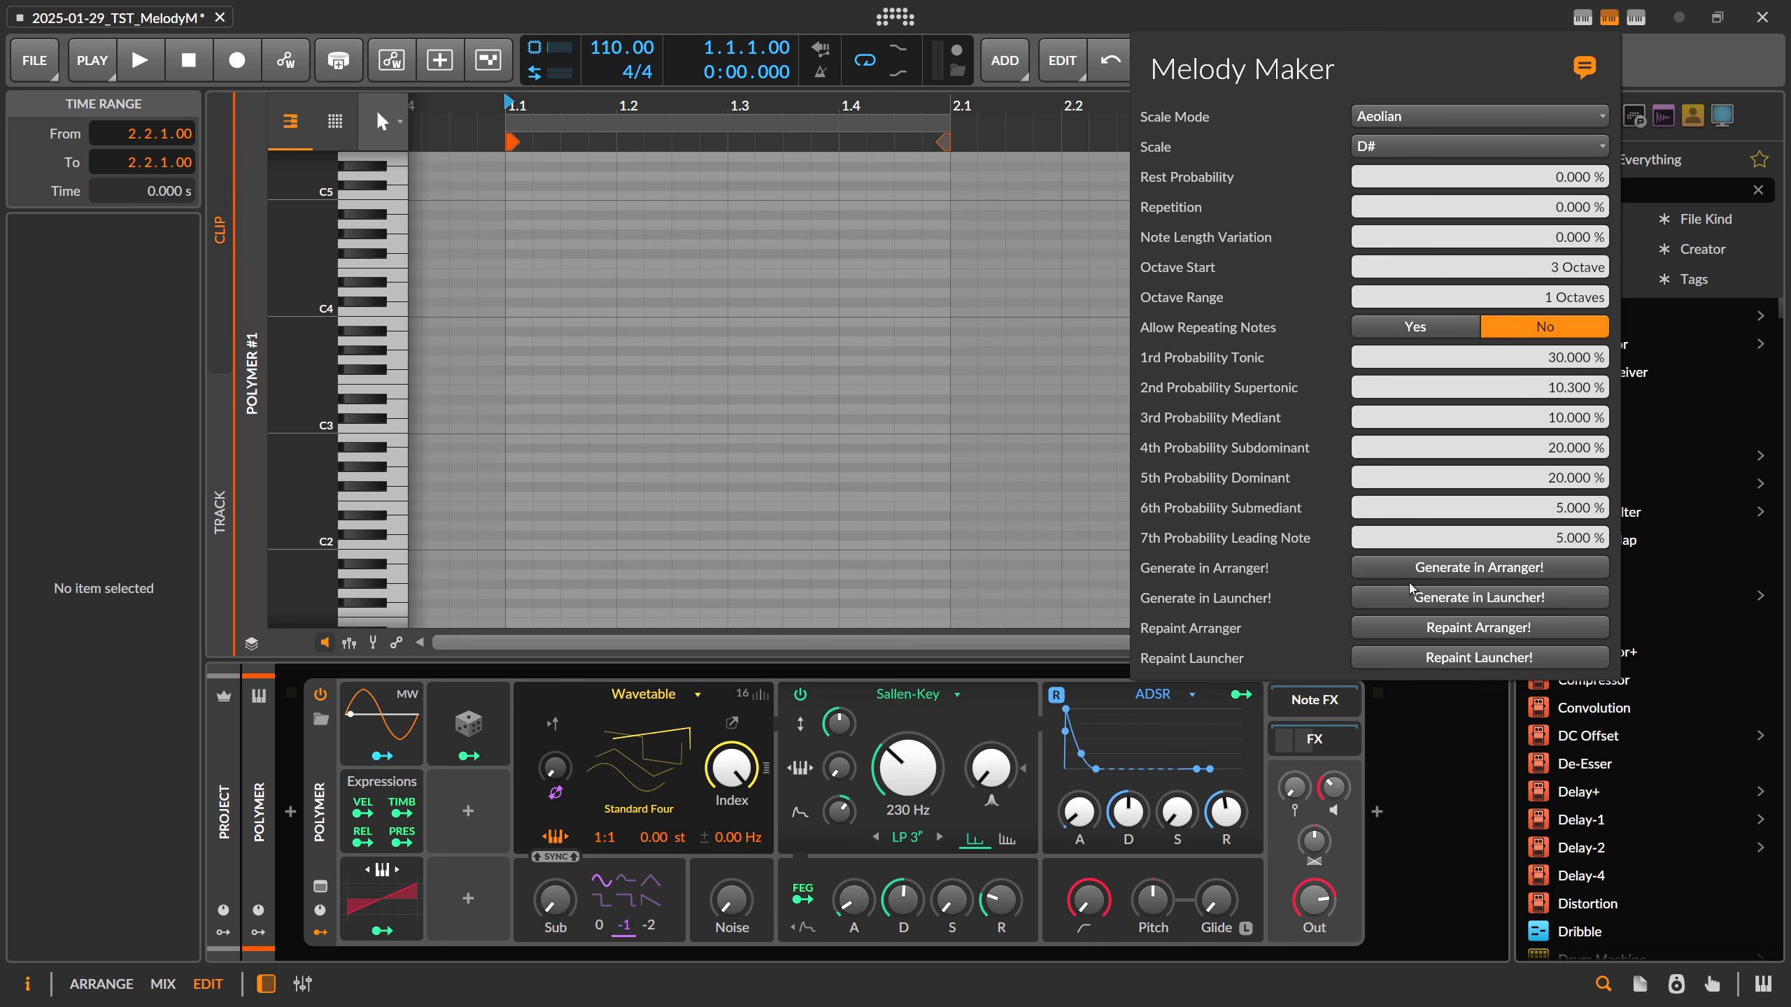
pyautogui.click(1479, 577)
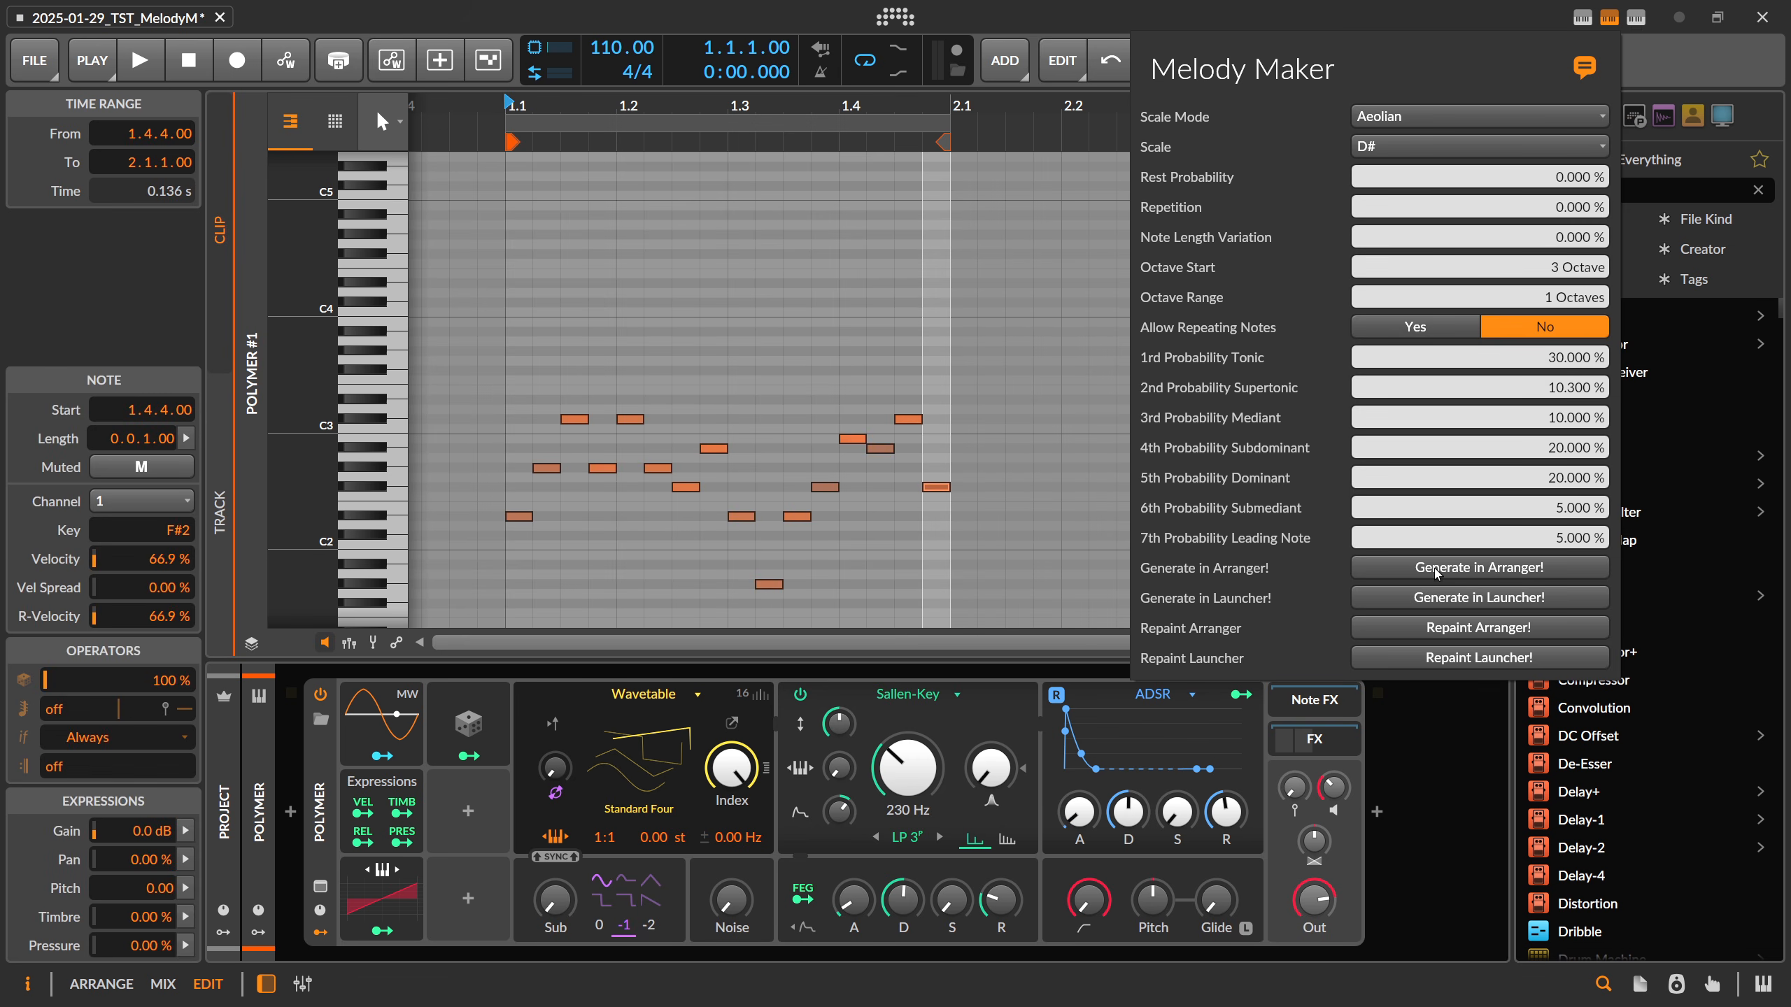
# Play the generated clip and regenerate the arranger melody several times with the same Melody Maker settings
pyautogui.click(554, 138)
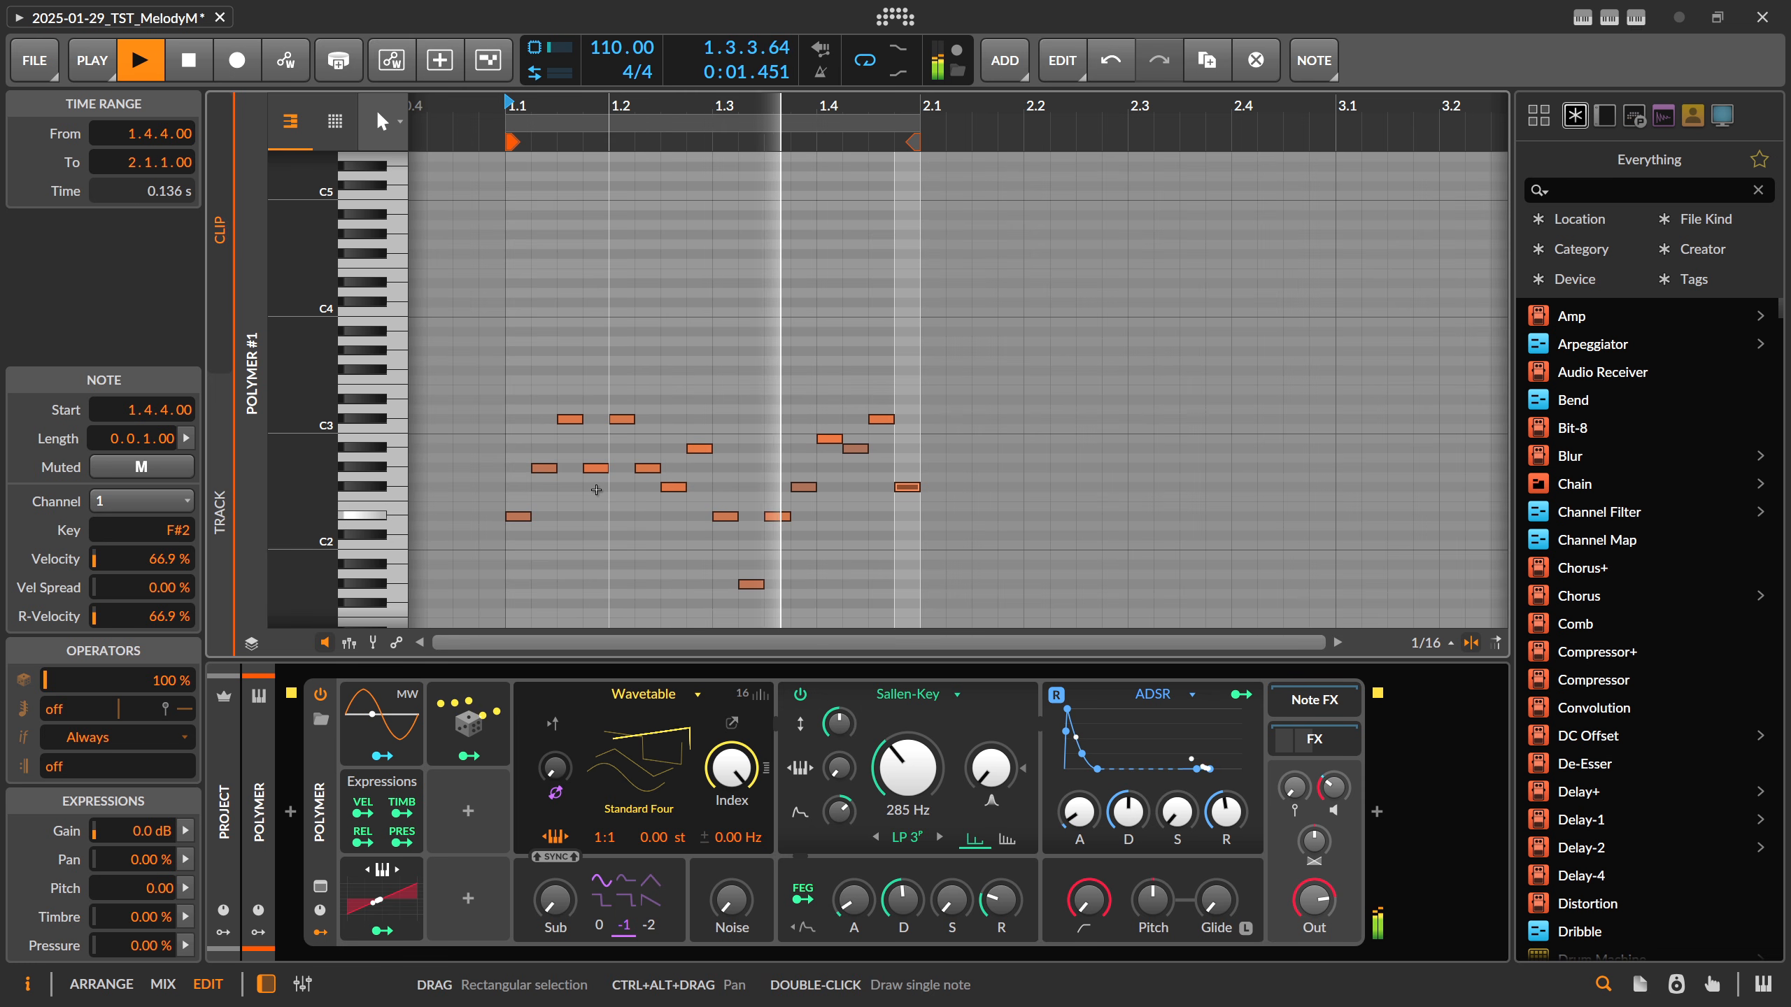
pyautogui.click(1610, 20)
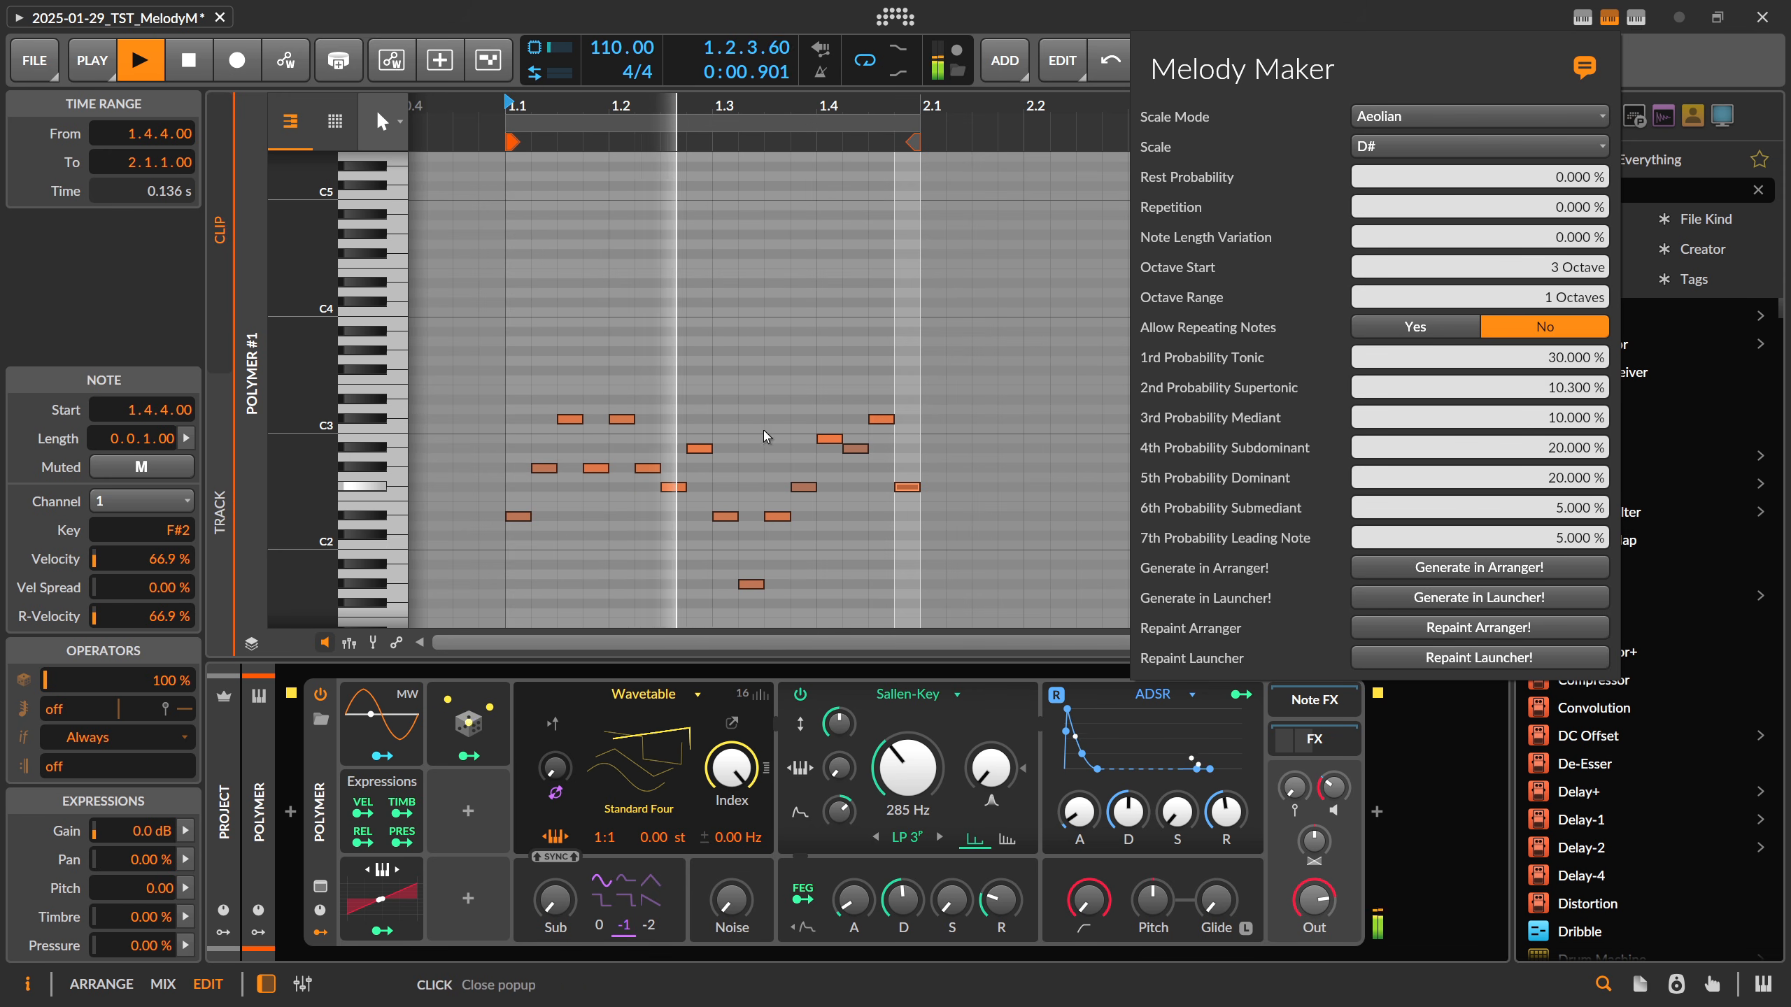
pyautogui.click(1410, 567)
pyautogui.click(1429, 572)
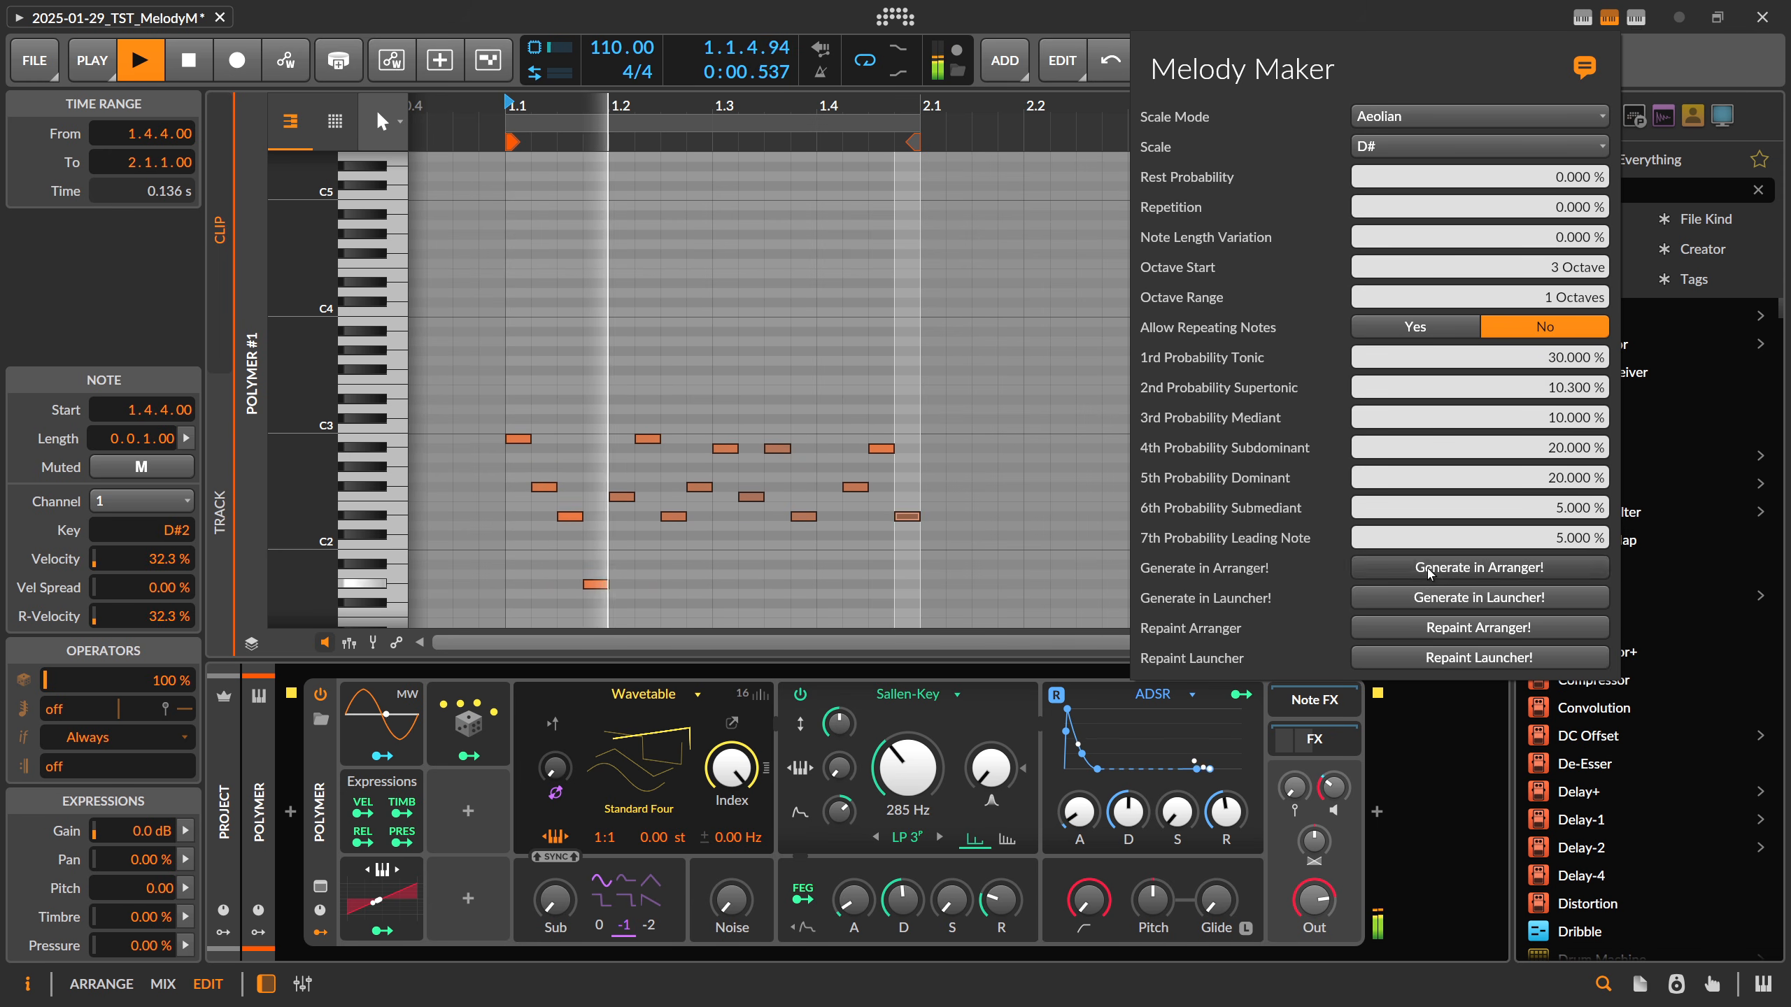
pyautogui.click(1428, 572)
pyautogui.click(1429, 571)
pyautogui.click(1429, 571)
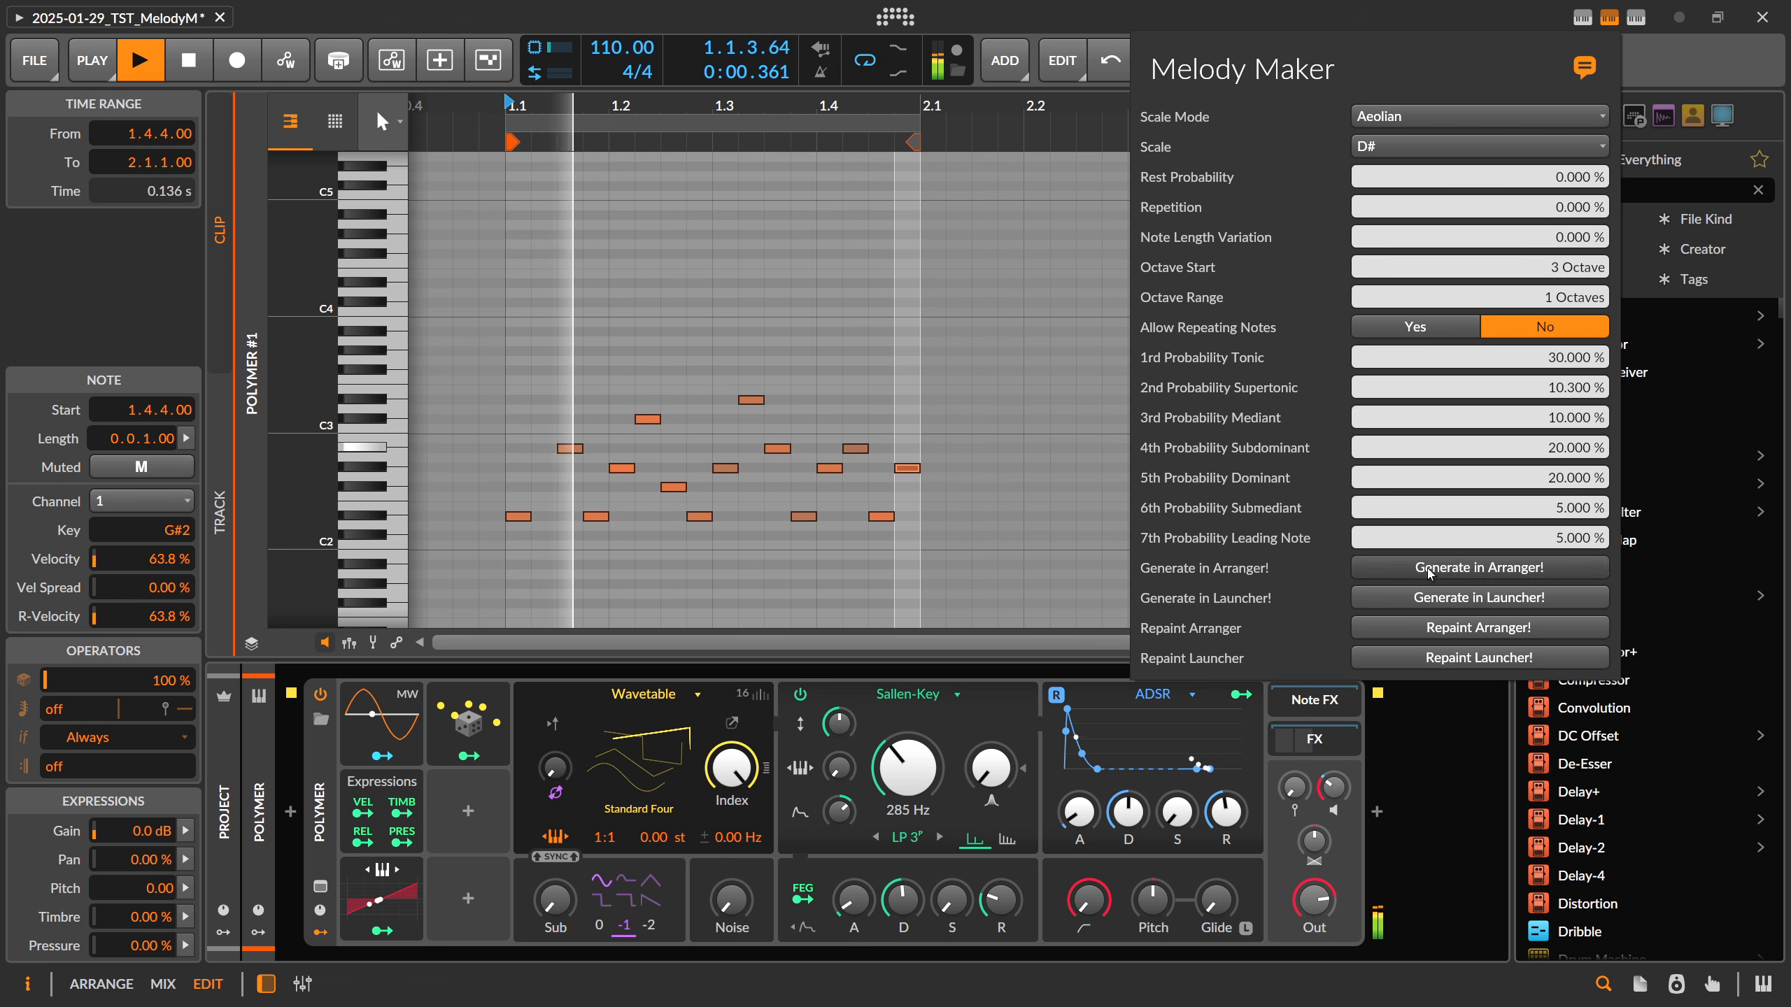
pyautogui.click(1429, 571)
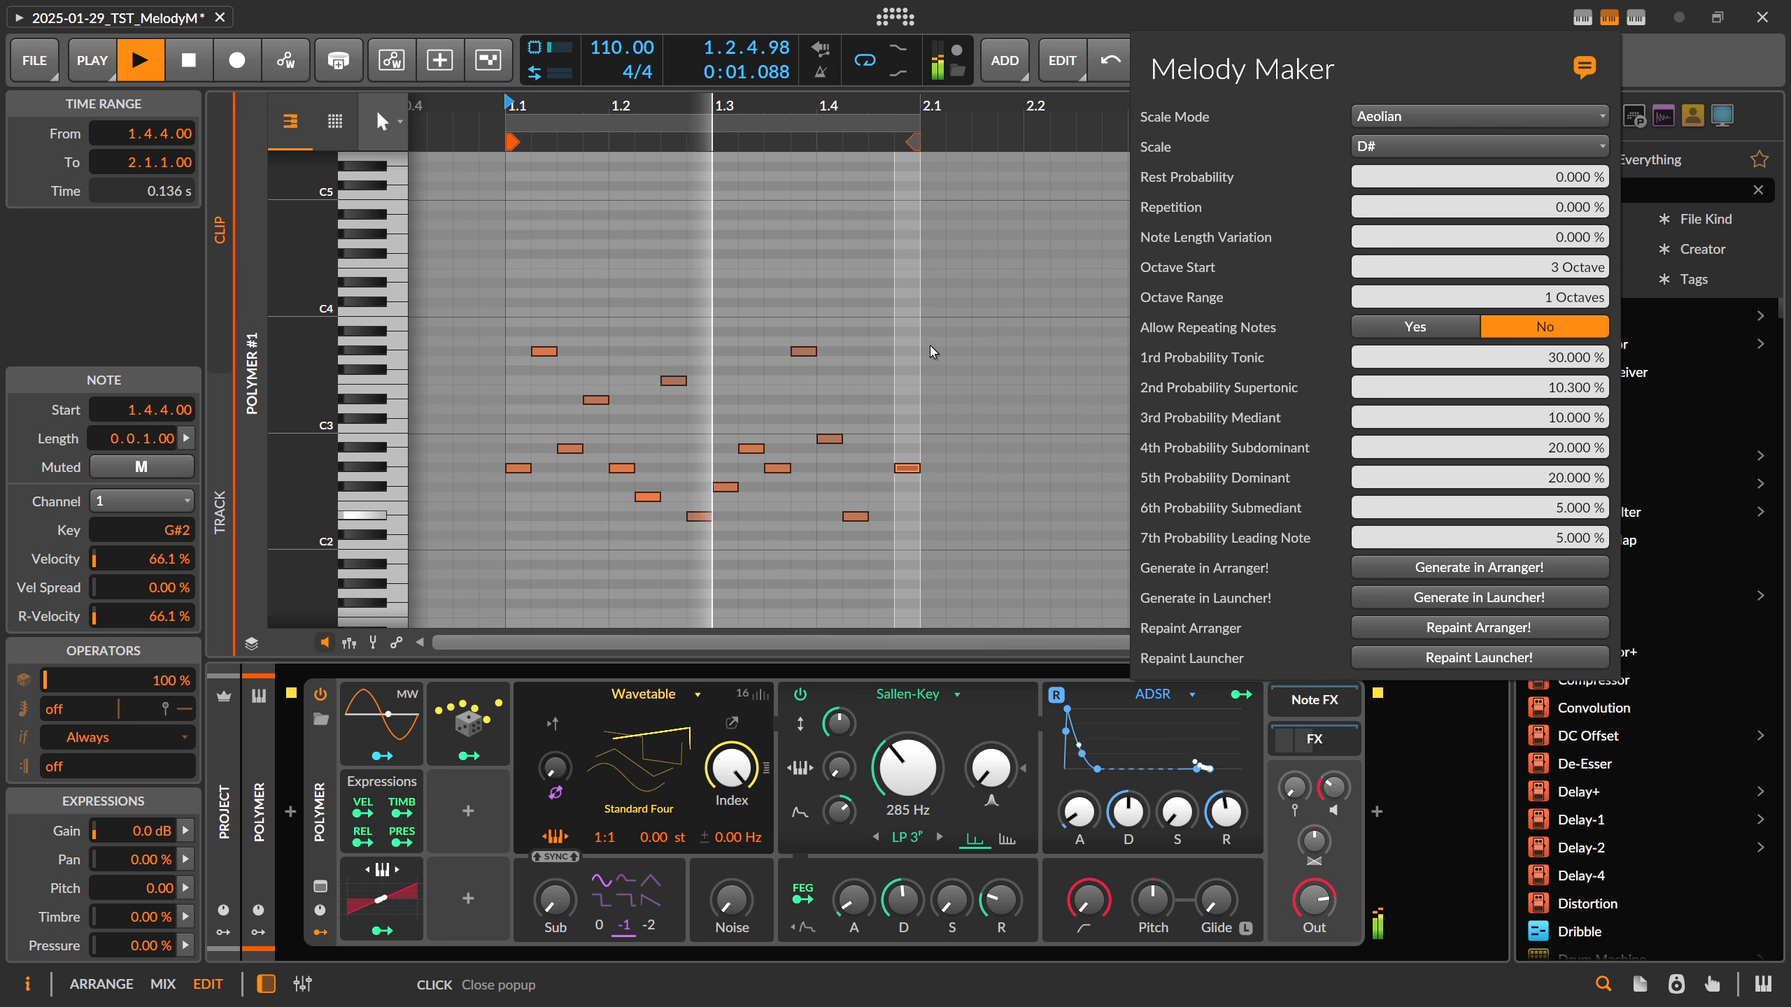
# Test Rest Probability at 100 %, lower it to 21.4 %, and regenerate the arranger melody
pyautogui.moveTo(1523, 177); pyautogui.dragTo(1526, 252)
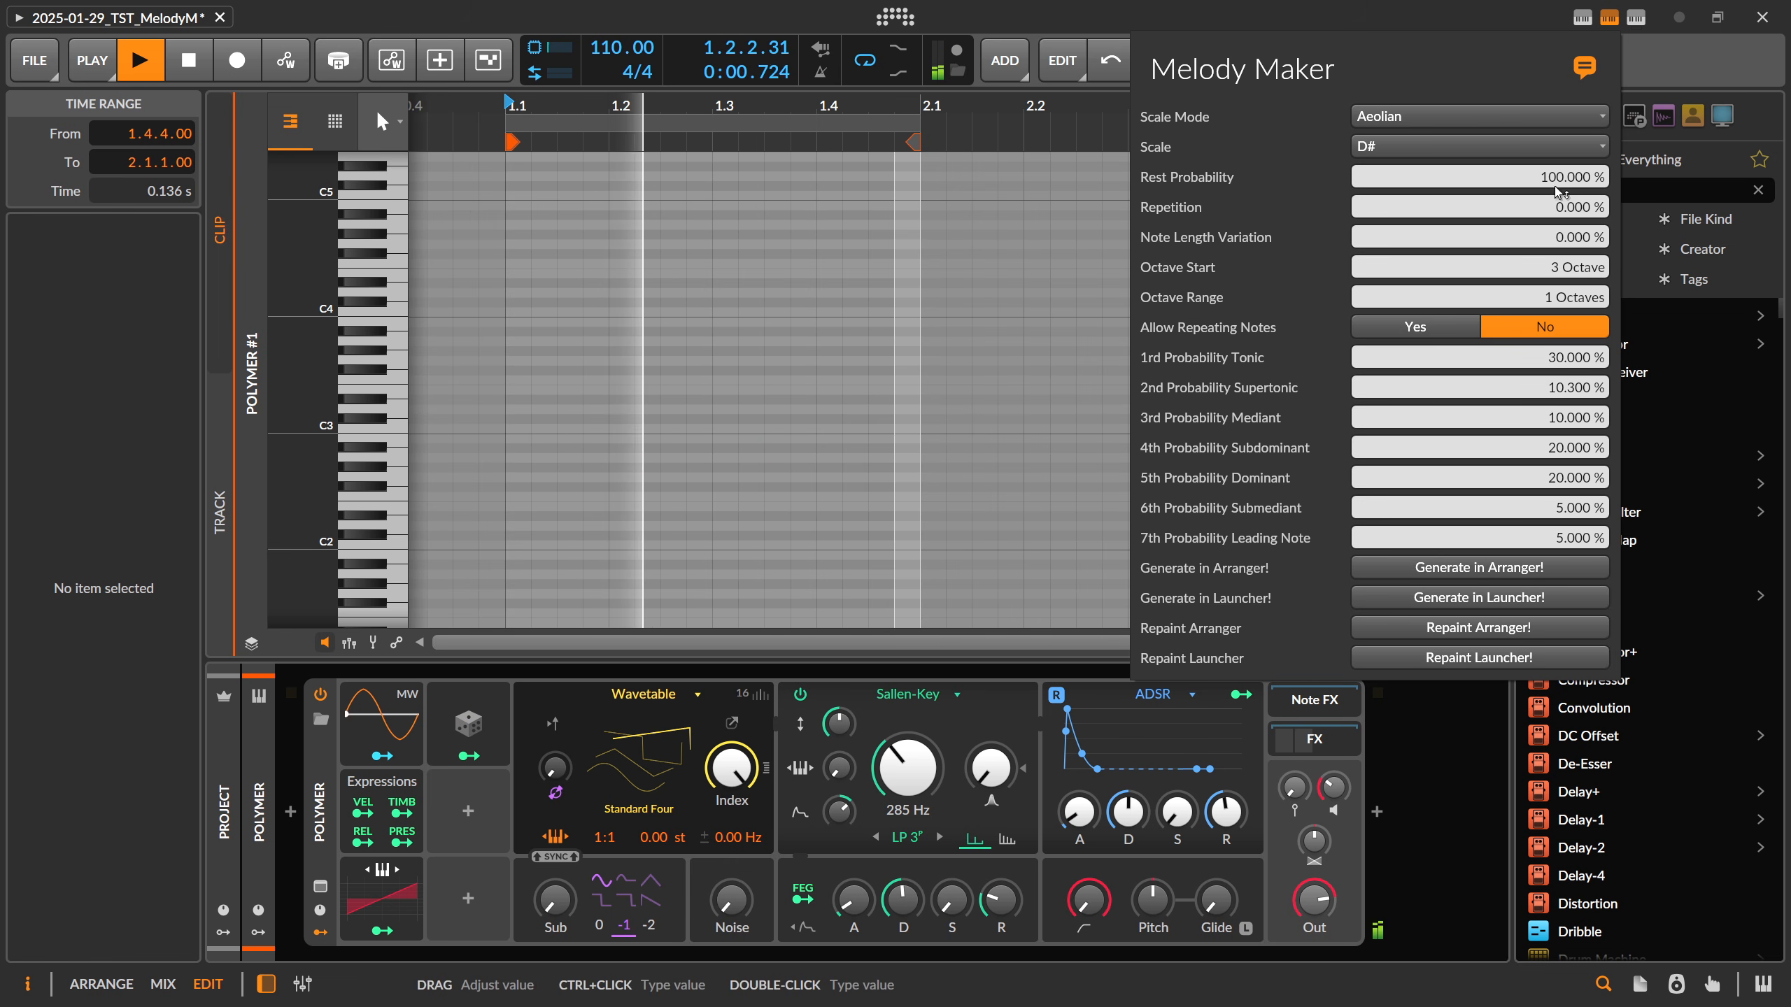
pyautogui.moveTo(1557, 191); pyautogui.dragTo(1557, 128)
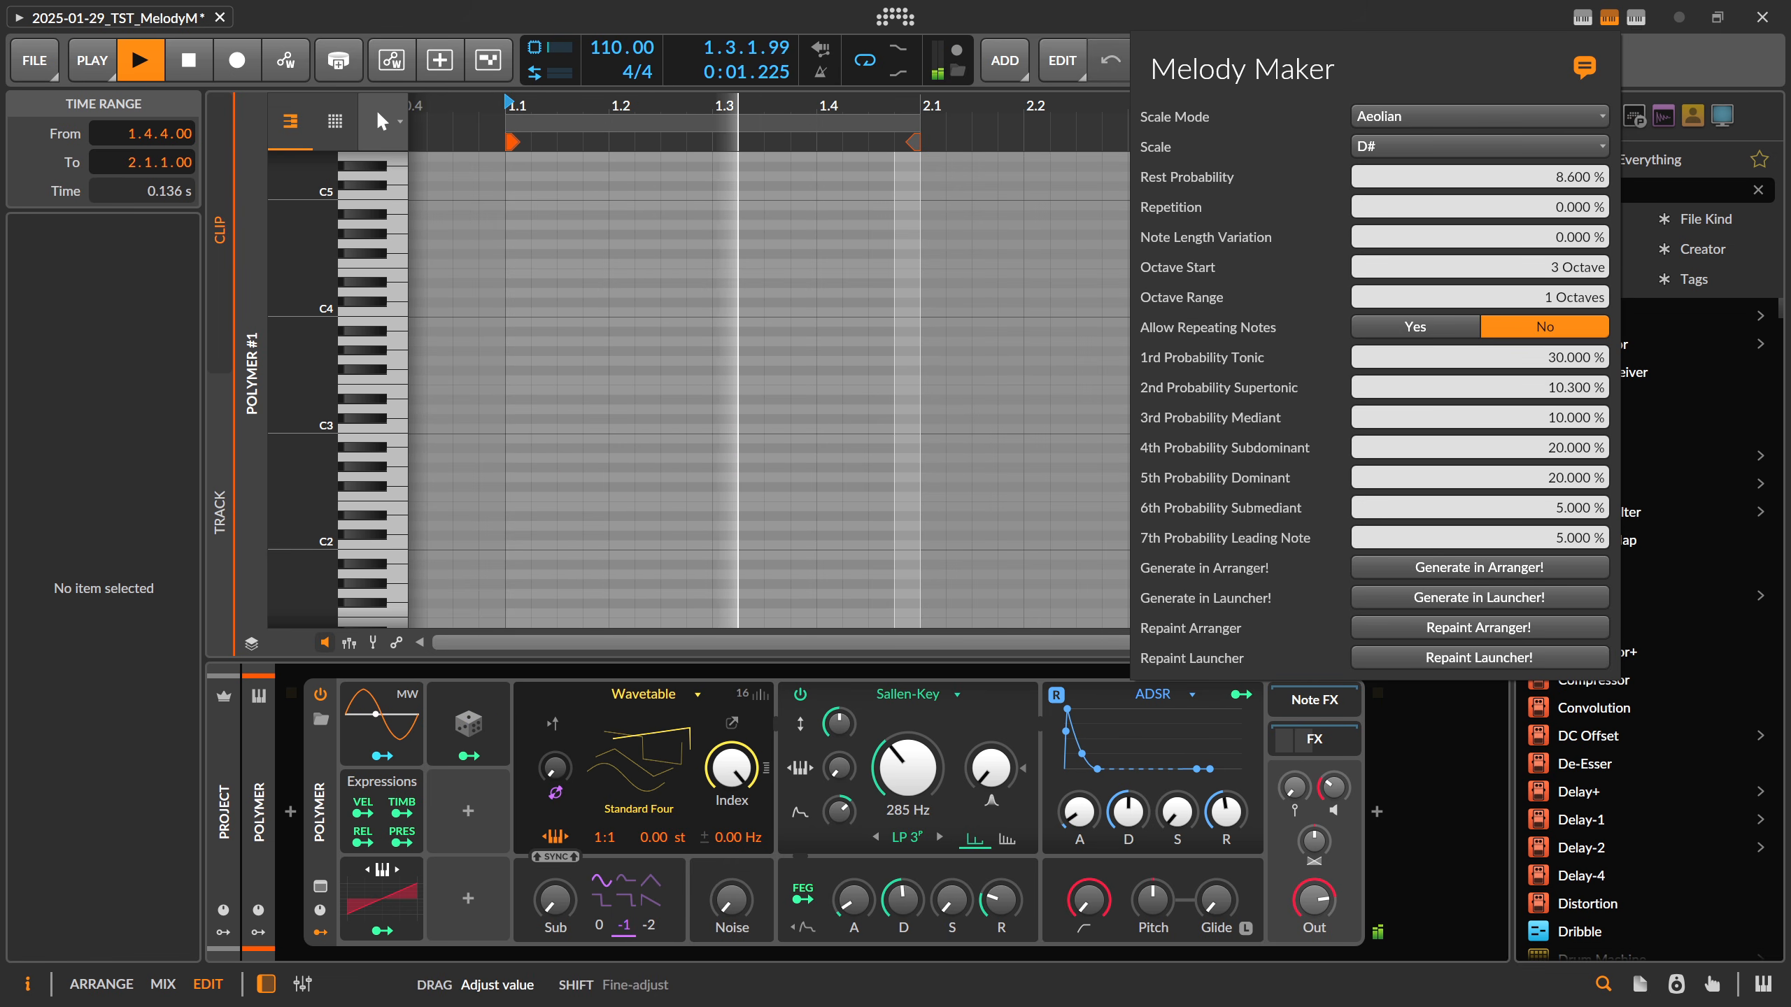
pyautogui.click(1480, 567)
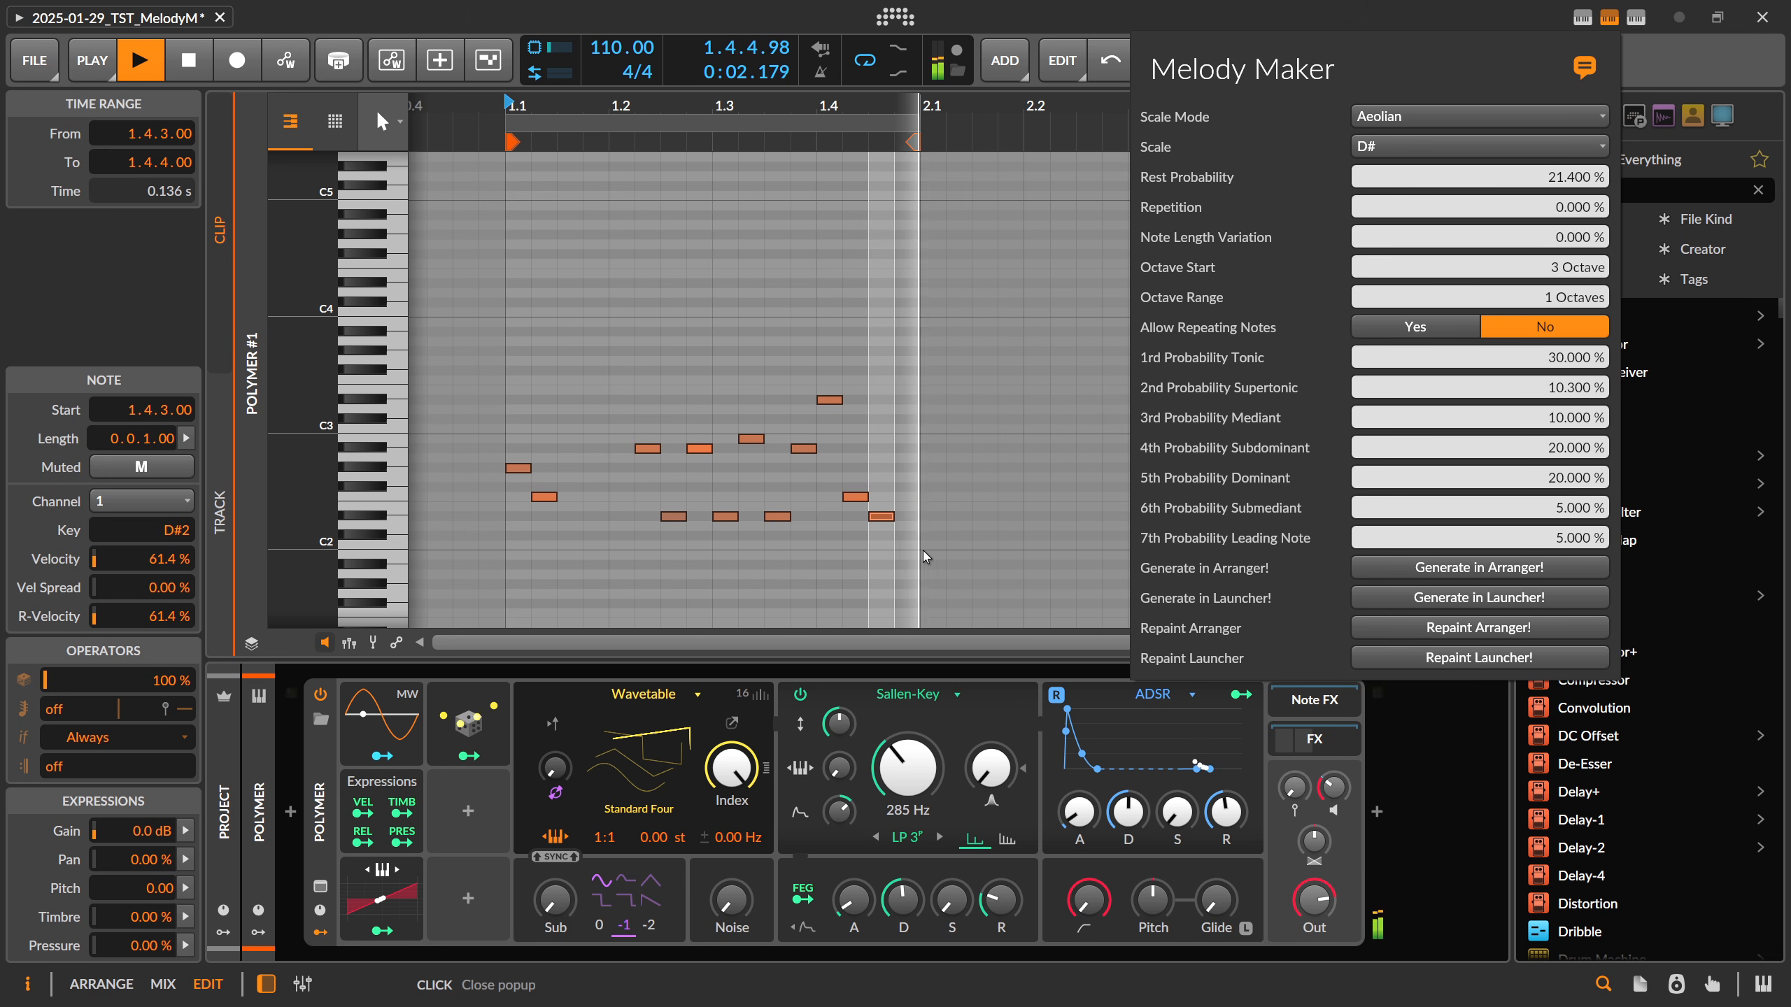
# Set Rest Probability to 19.1 % and regenerate the arranger melody twice
pyautogui.moveTo(1562, 176); pyautogui.dragTo(1559, 190)
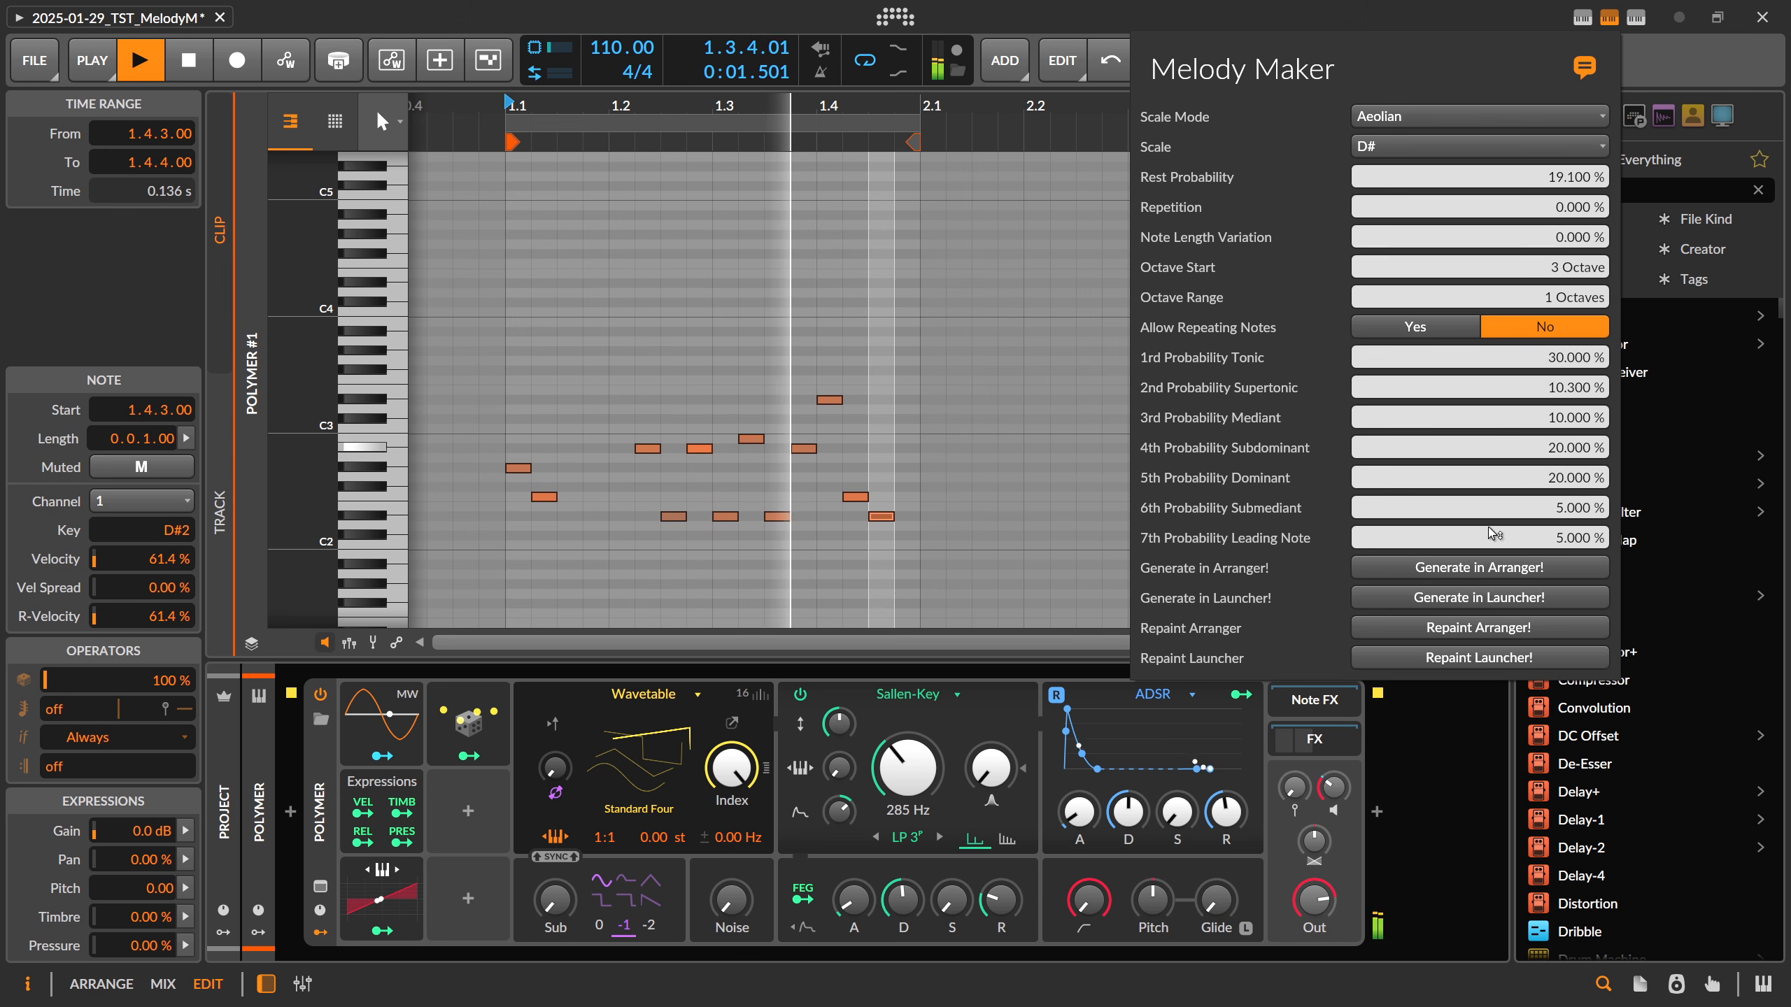
pyautogui.click(1474, 567)
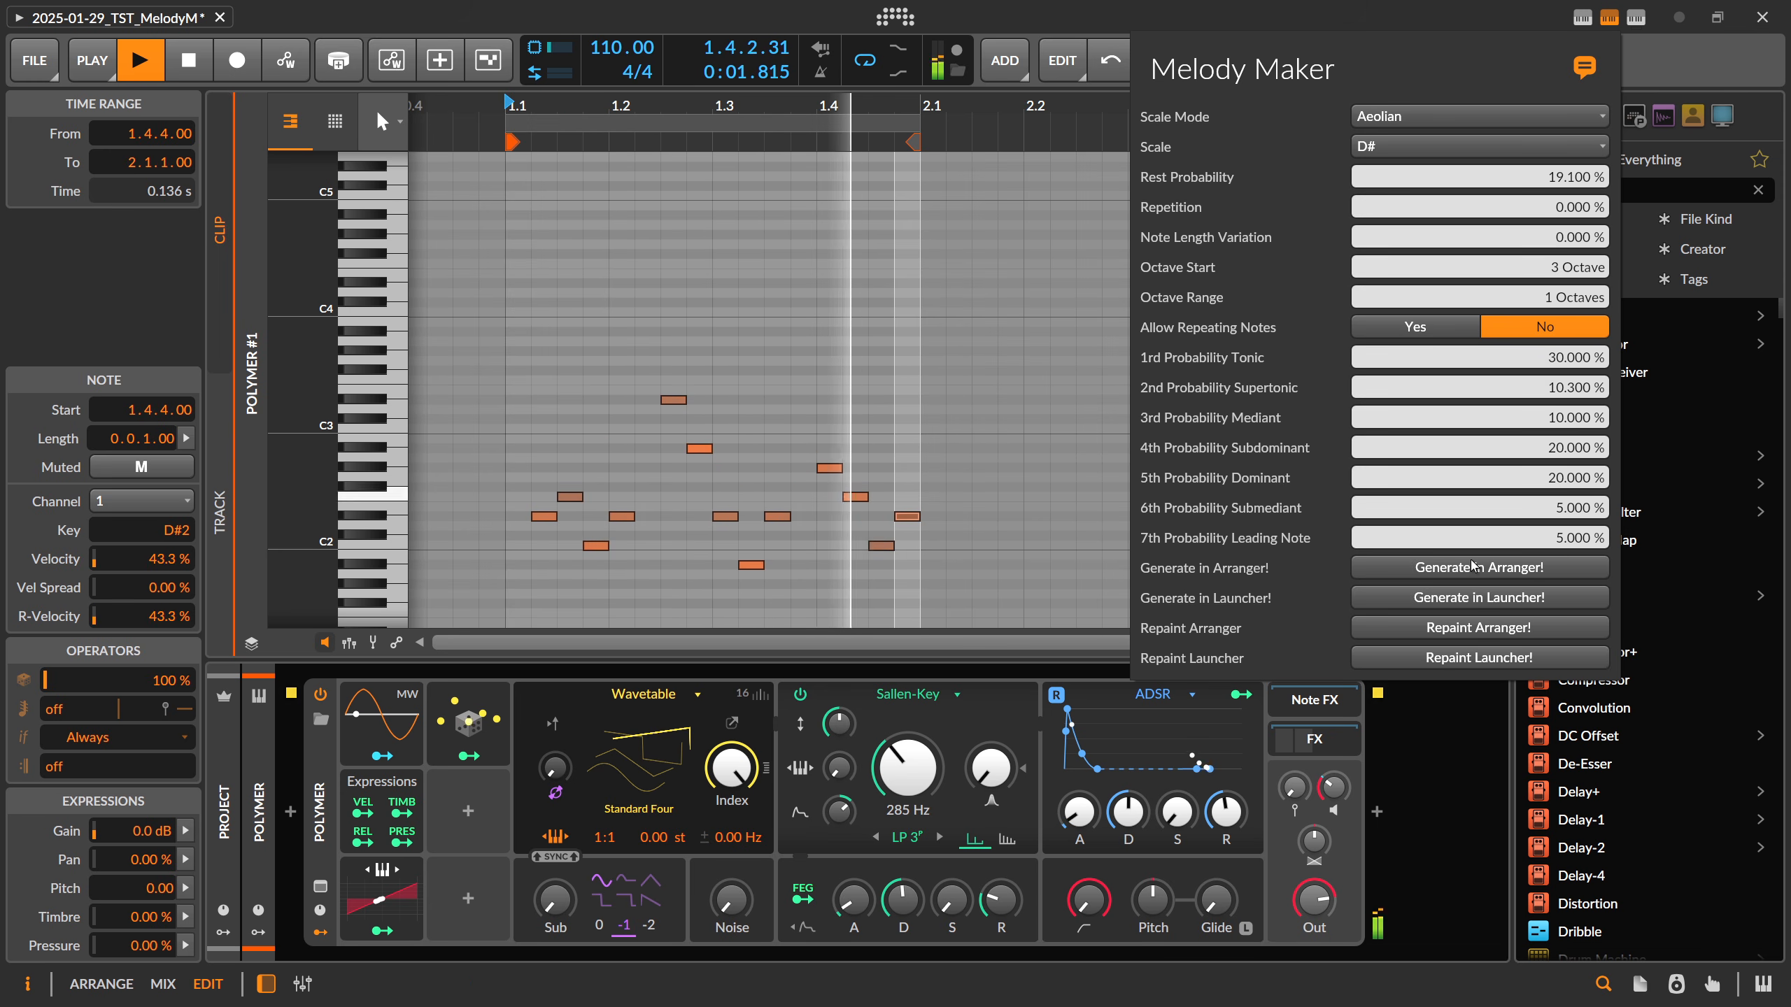
pyautogui.click(1473, 567)
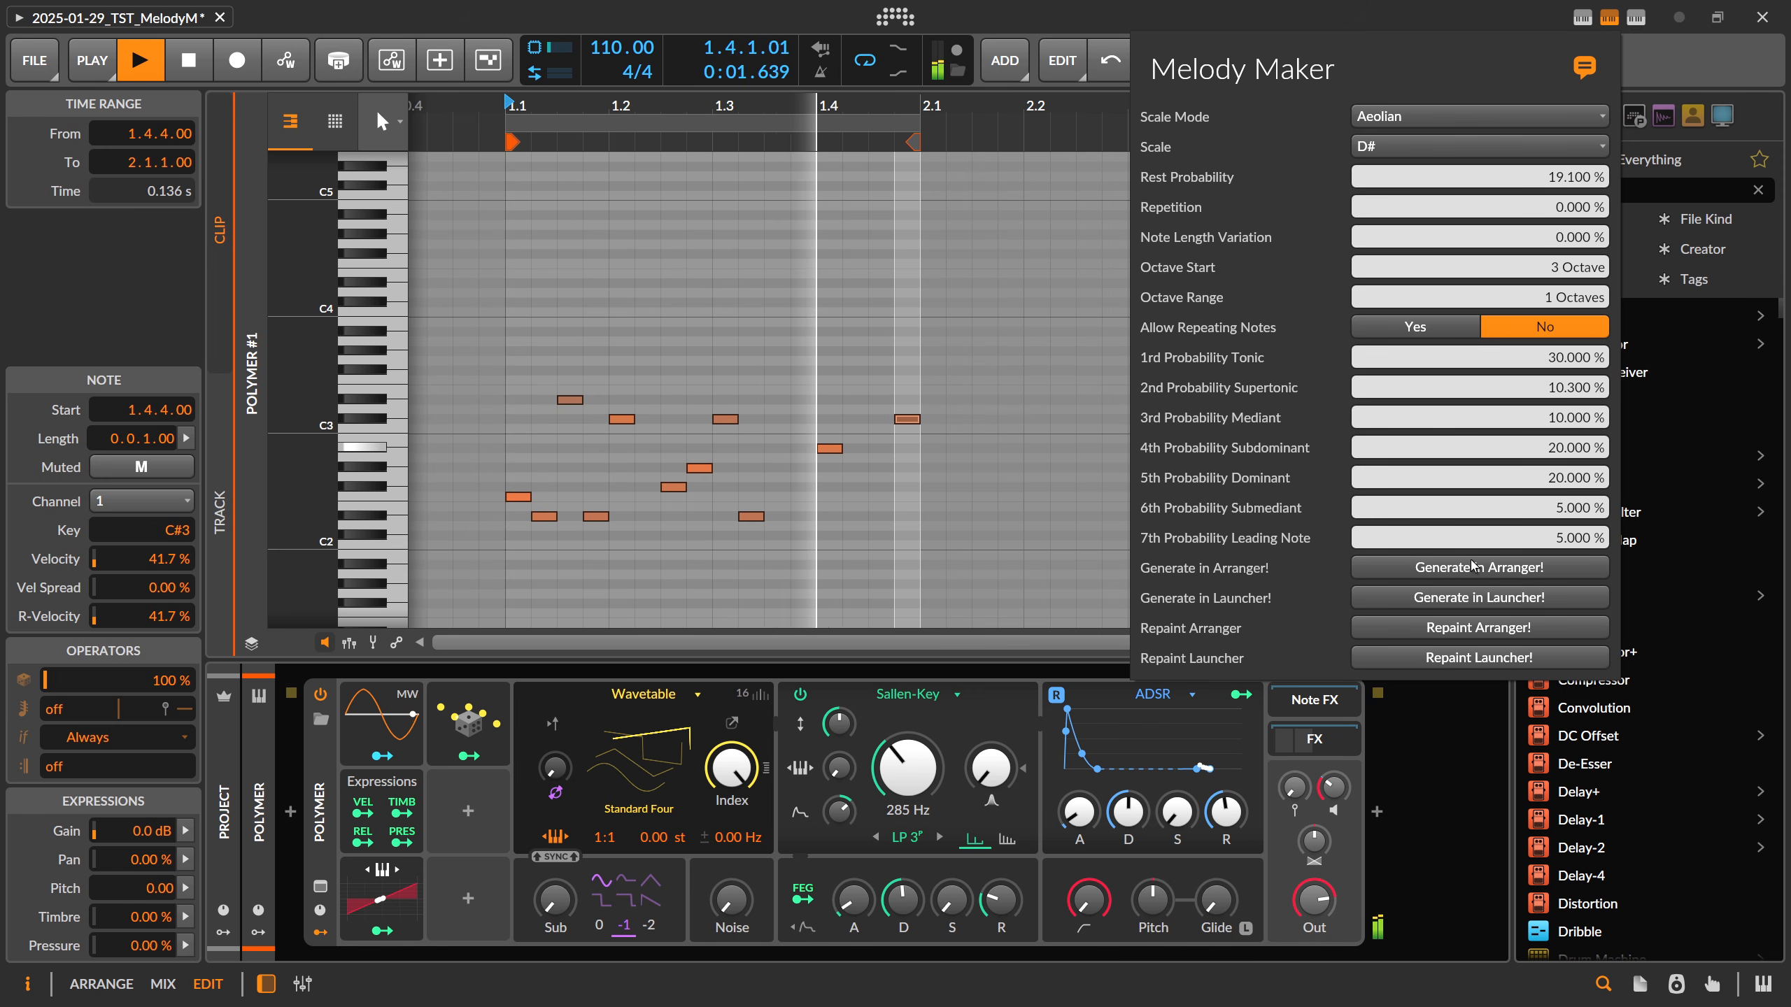
# Lower Rest Probability in stages down to 0 %, regenerating the arranger melody after each change
pyautogui.moveTo(1570, 176); pyautogui.dragTo(1572, 230)
pyautogui.click(1533, 564)
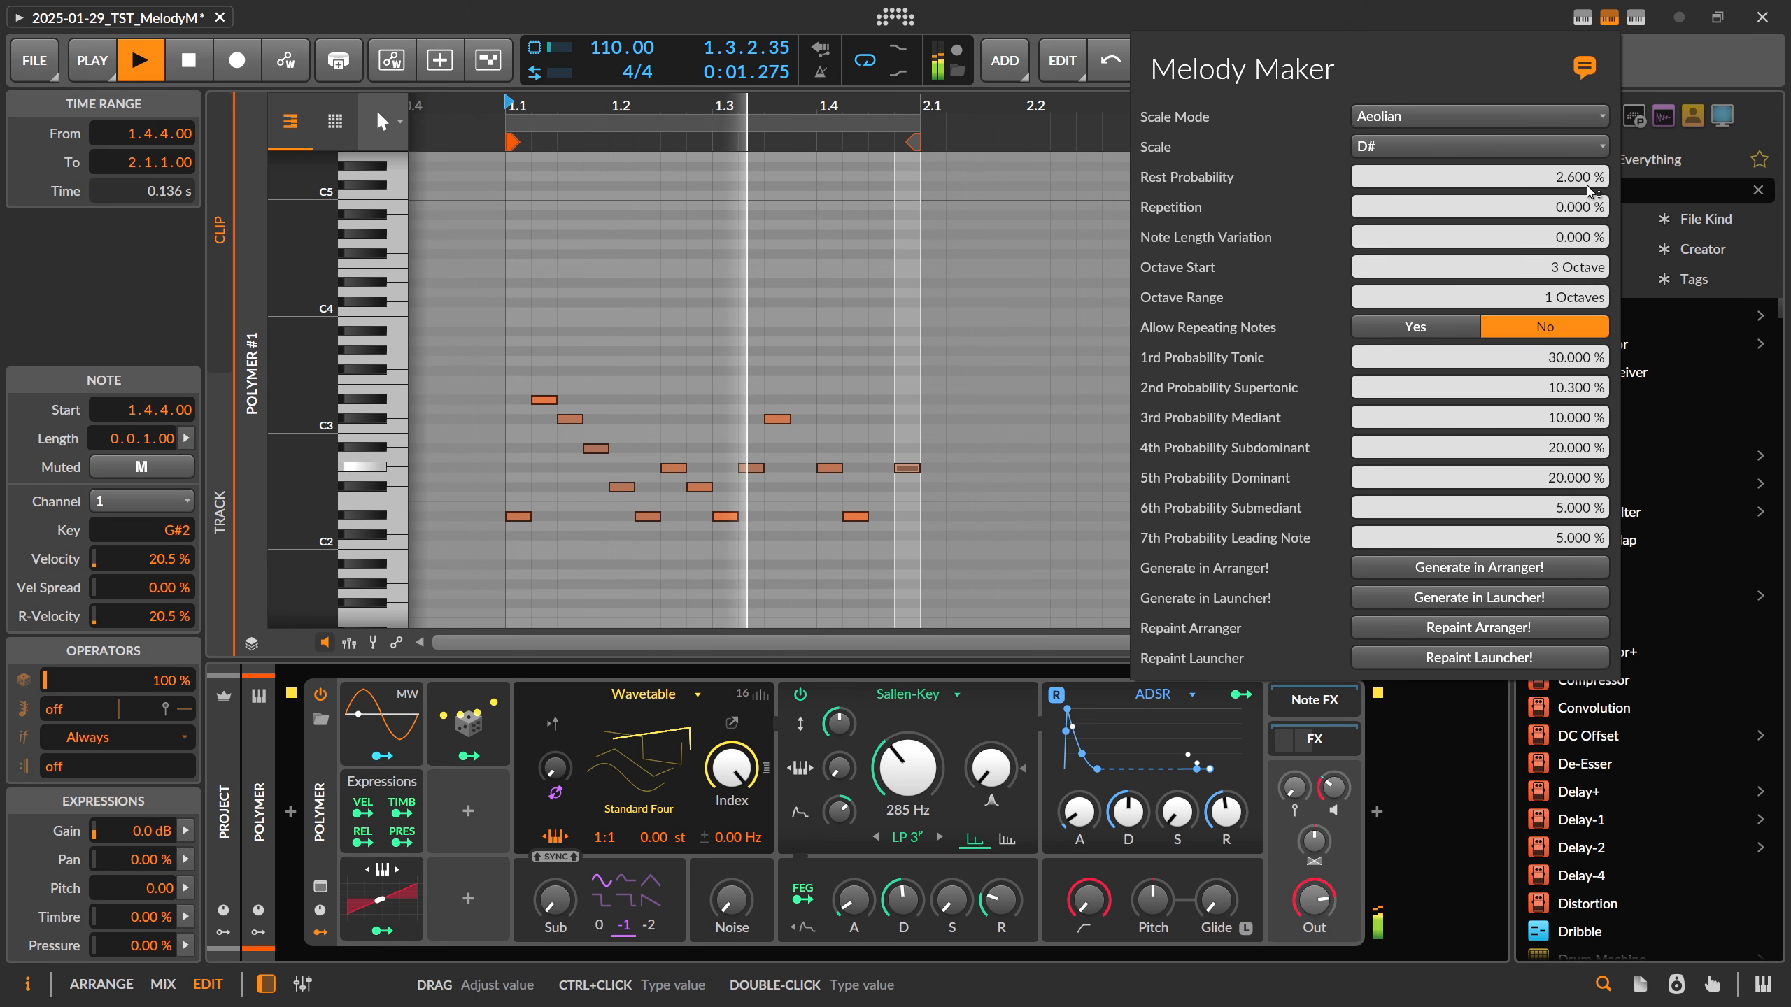
pyautogui.moveTo(1481, 184); pyautogui.dragTo(1512, 544)
pyautogui.click(1516, 568)
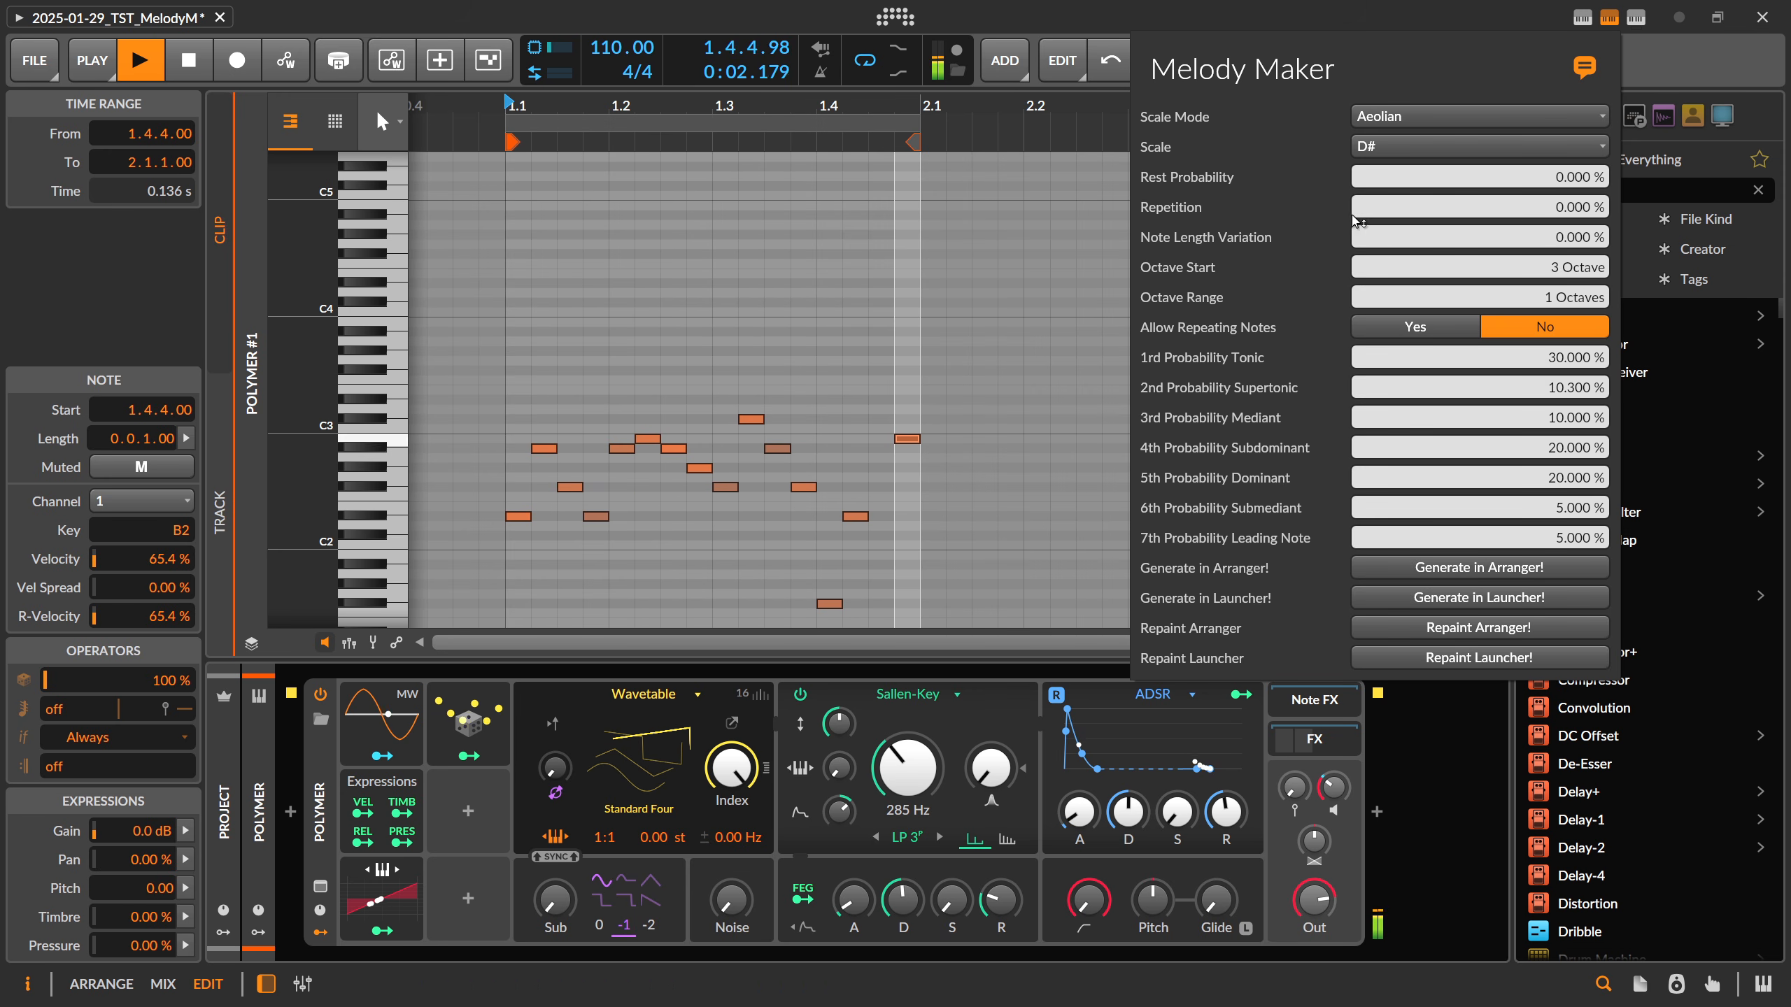
# Test Repetition at 20.3 % and 49.1 % by regenerating the arranger melody, and reset it to 0 %
pyautogui.moveTo(1560, 216); pyautogui.dragTo(1561, 201)
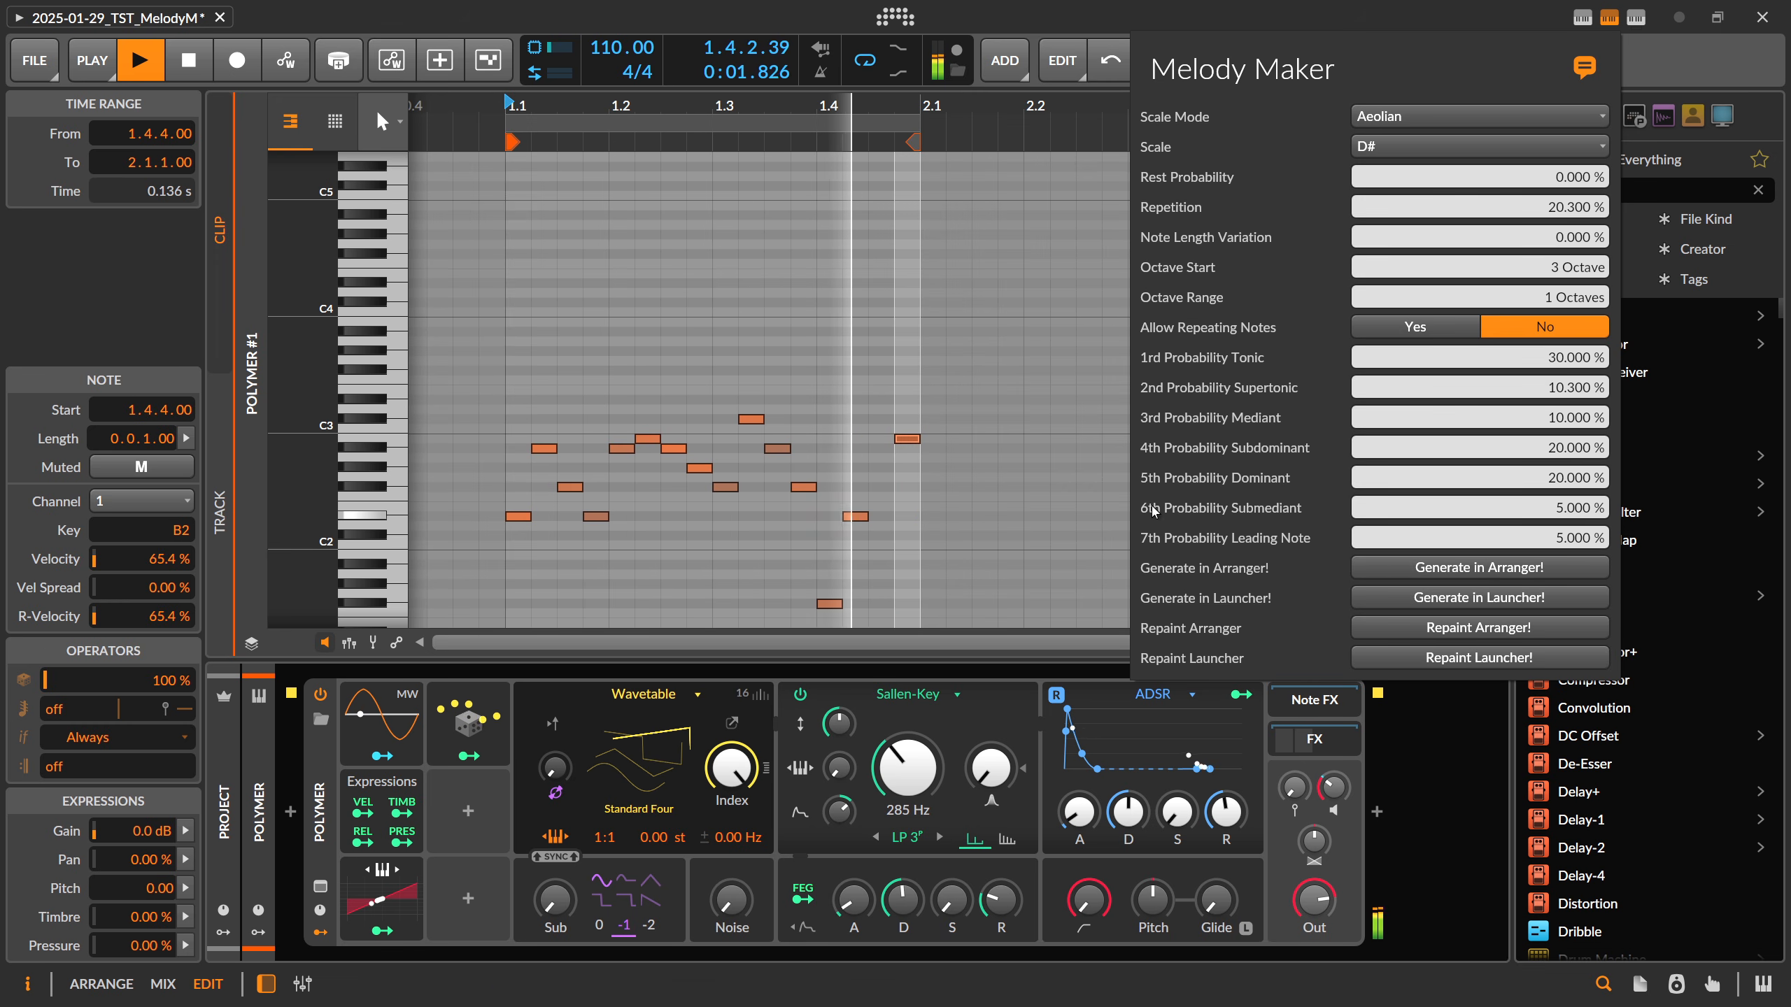
pyautogui.click(1425, 569)
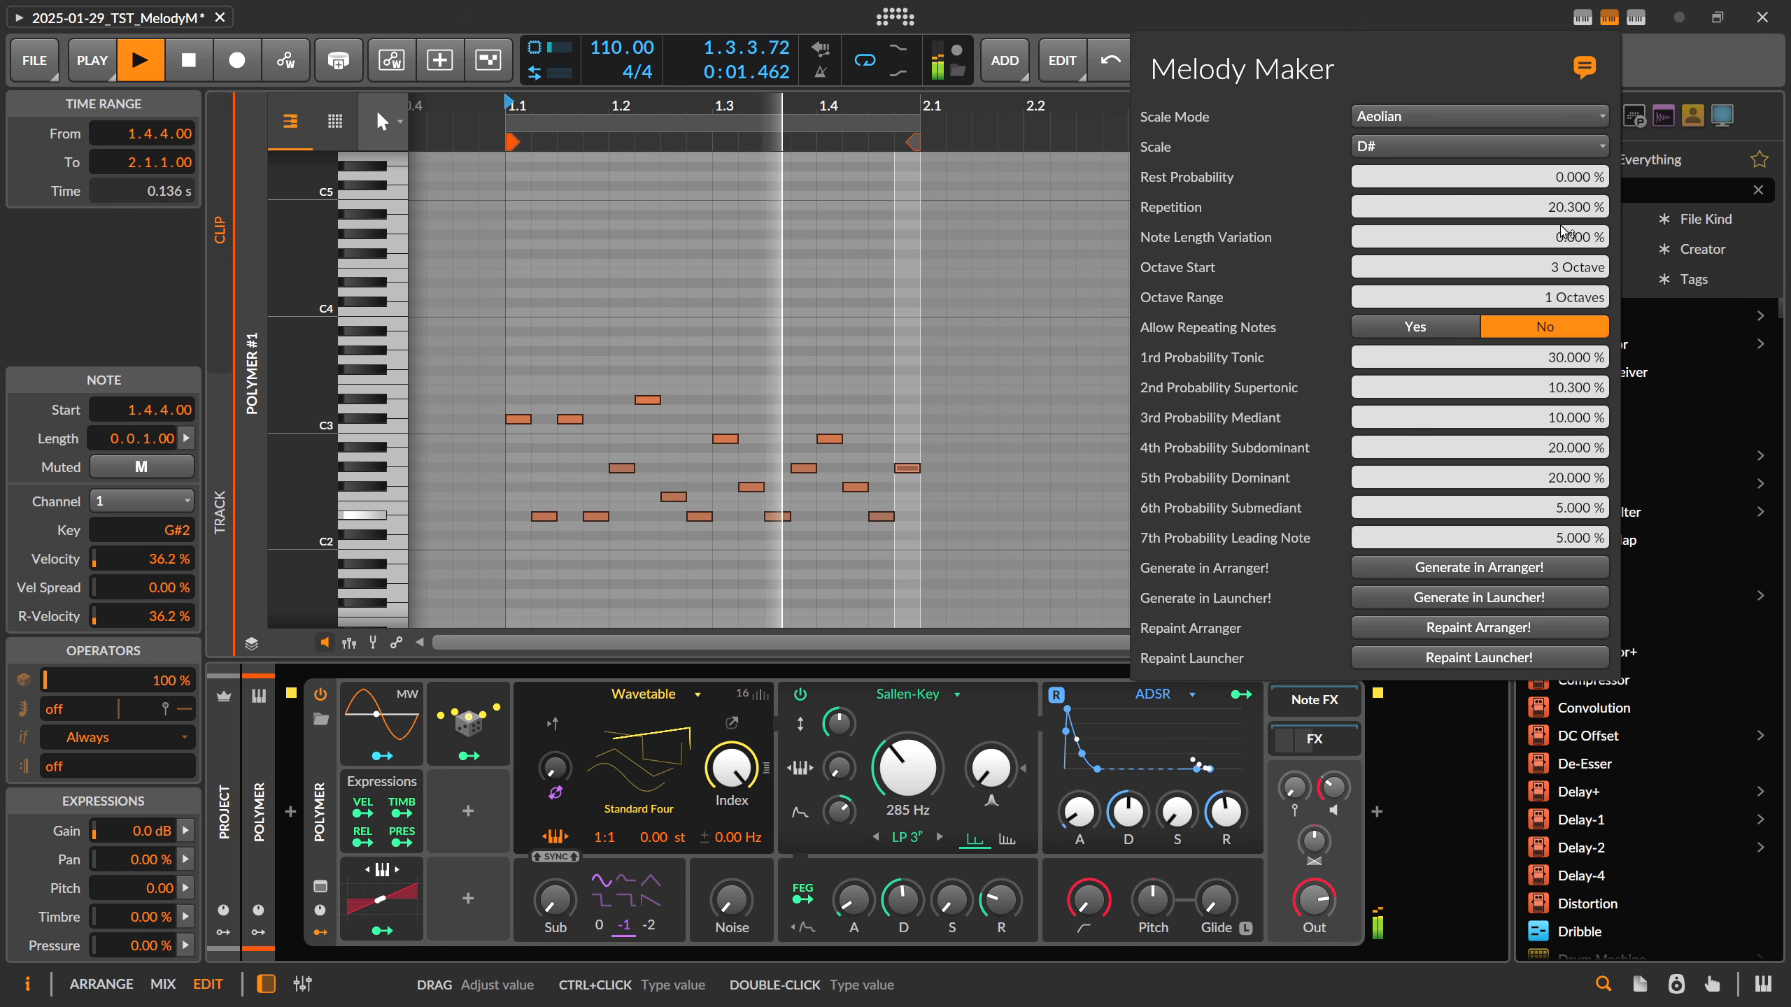
pyautogui.moveTo(1481, 206); pyautogui.dragTo(1482, 190)
pyautogui.click(1483, 568)
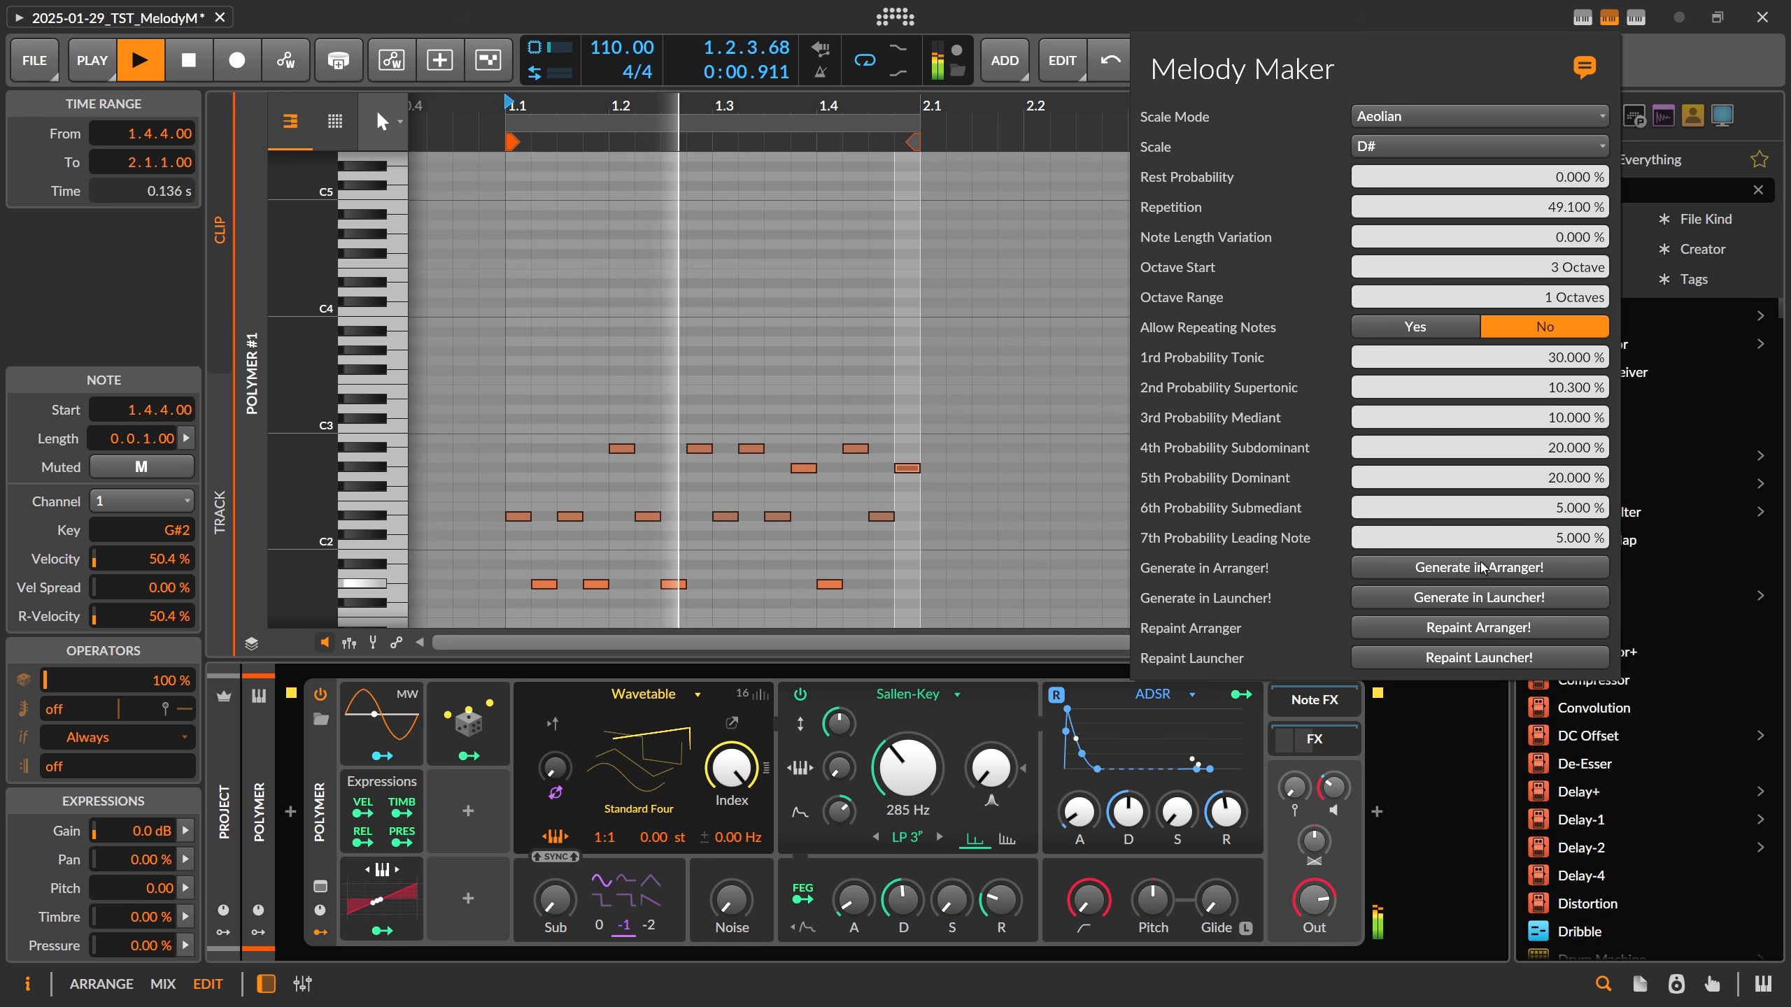
pyautogui.click(1483, 568)
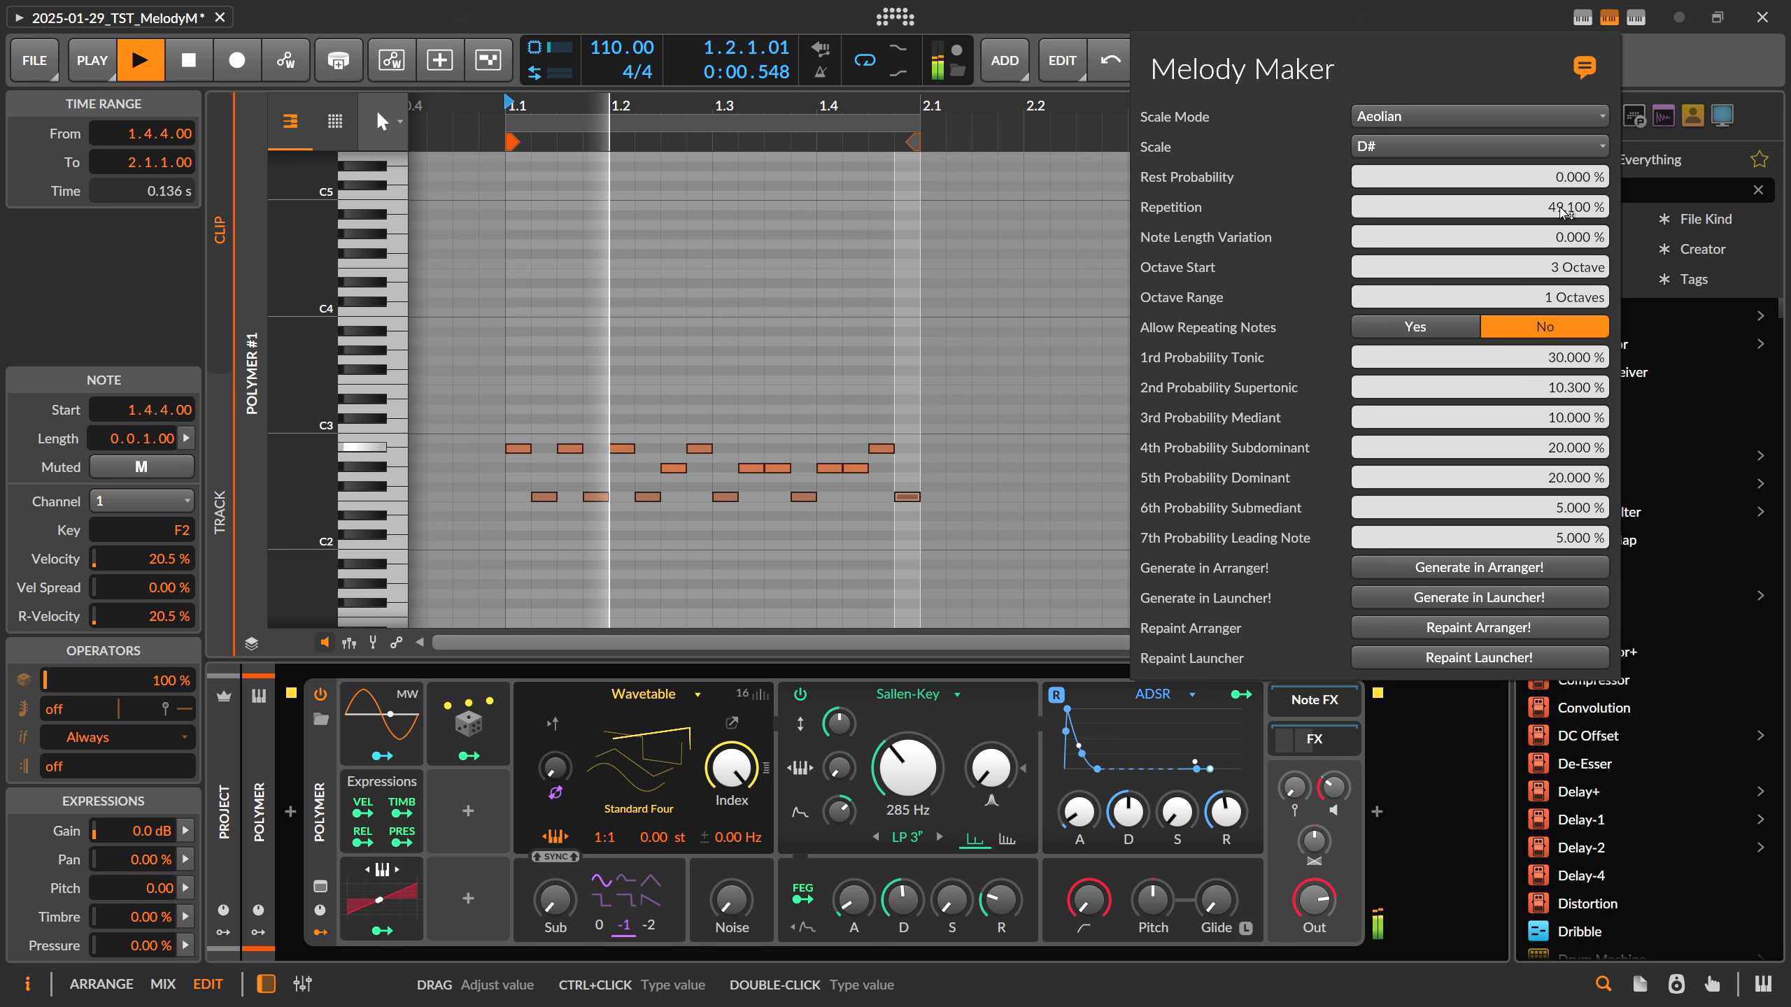
pyautogui.moveTo(1562, 212); pyautogui.dragTo(1435, 233)
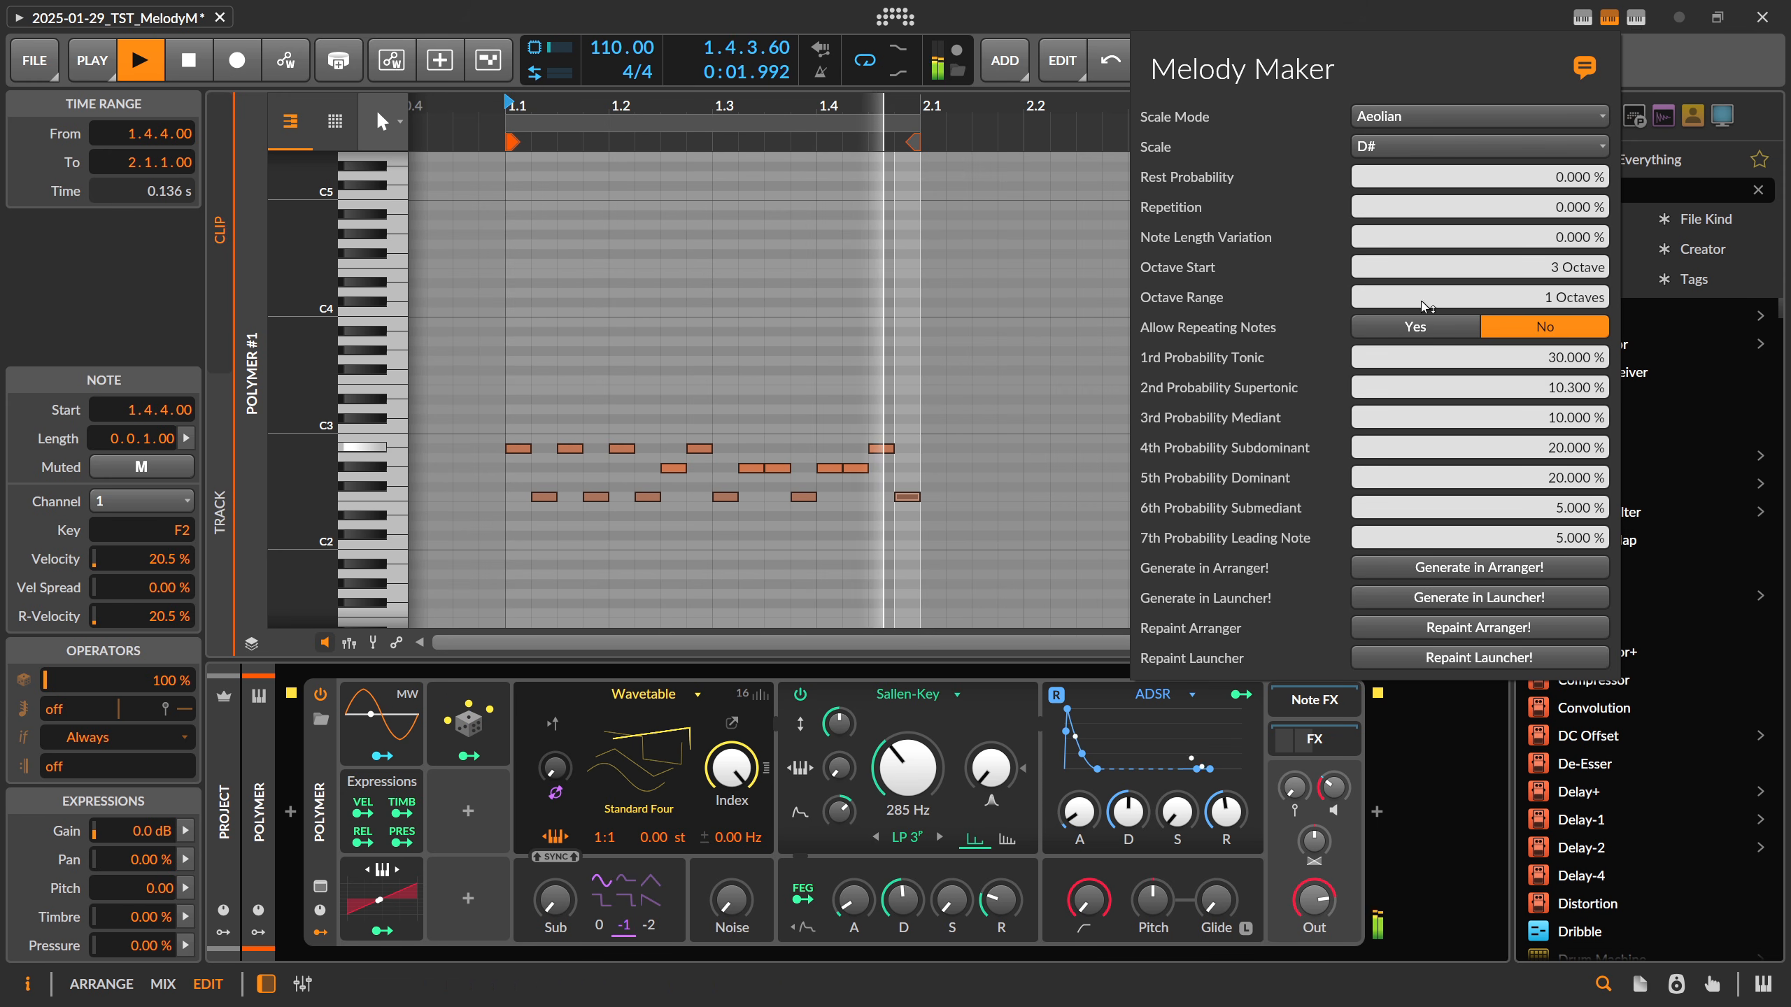
# Set Note Length Variation to 54.6 % and 82 %, regenerating the arranger melody at each value
pyautogui.moveTo(1567, 244); pyautogui.dragTo(1573, 224)
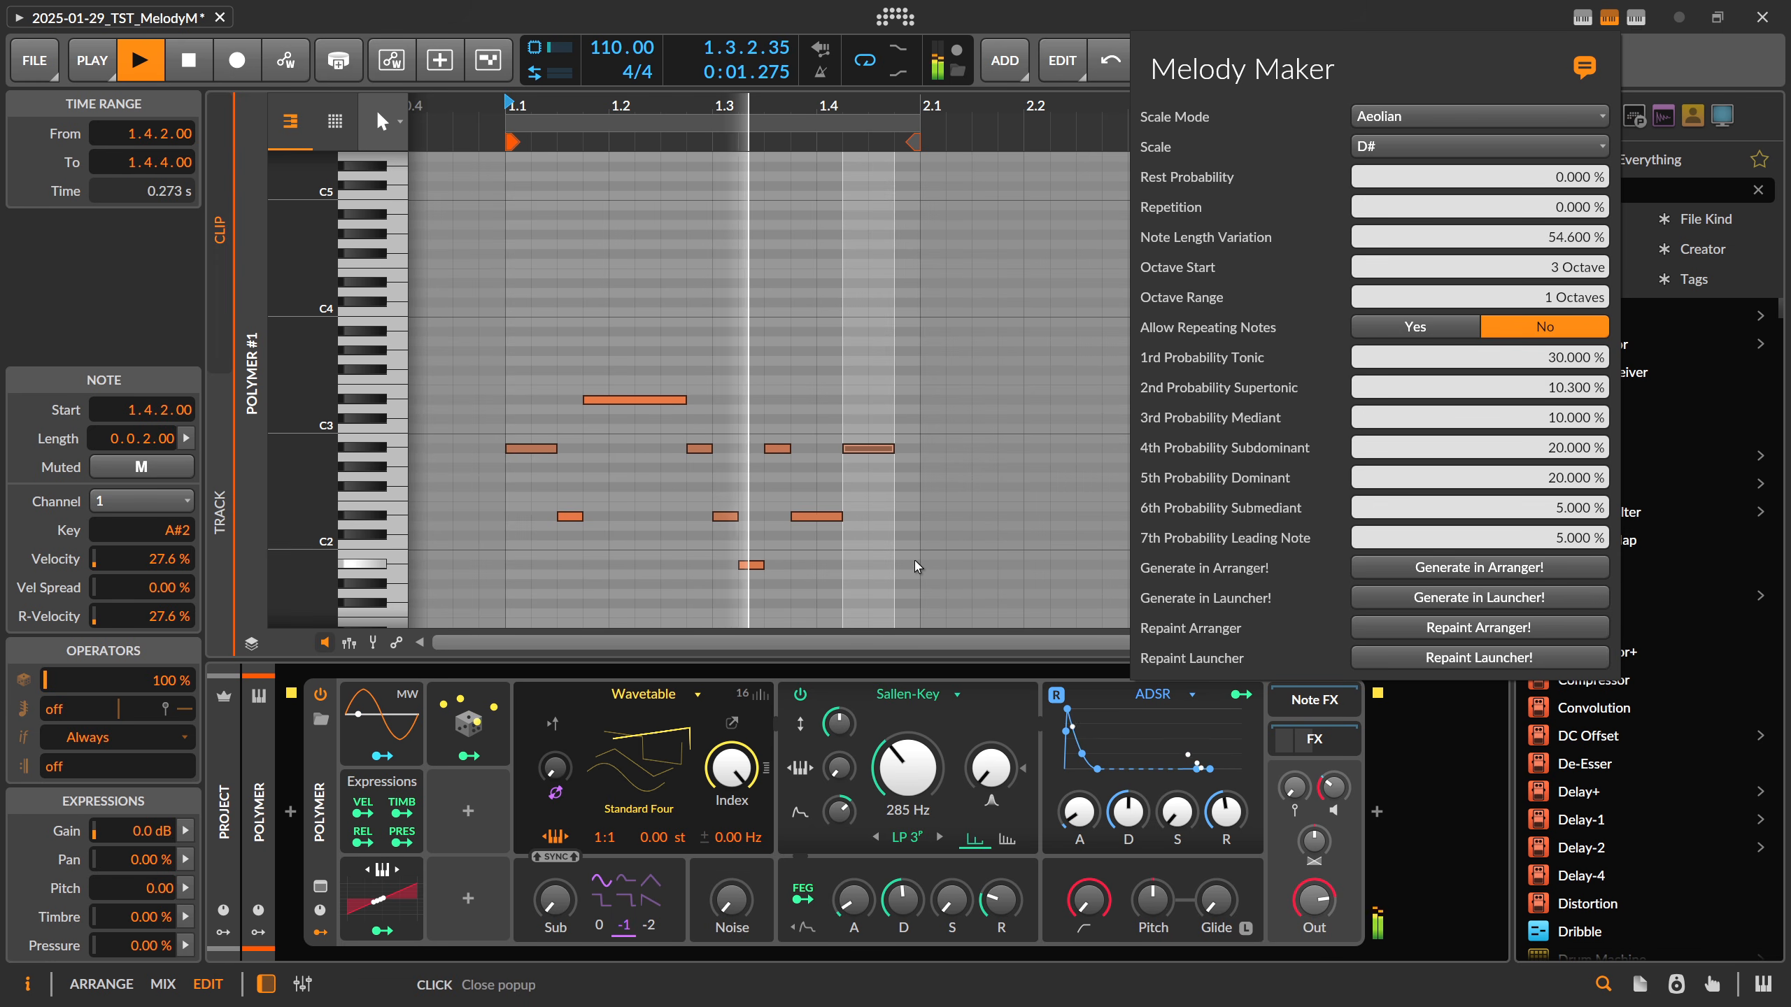
pyautogui.click(1404, 567)
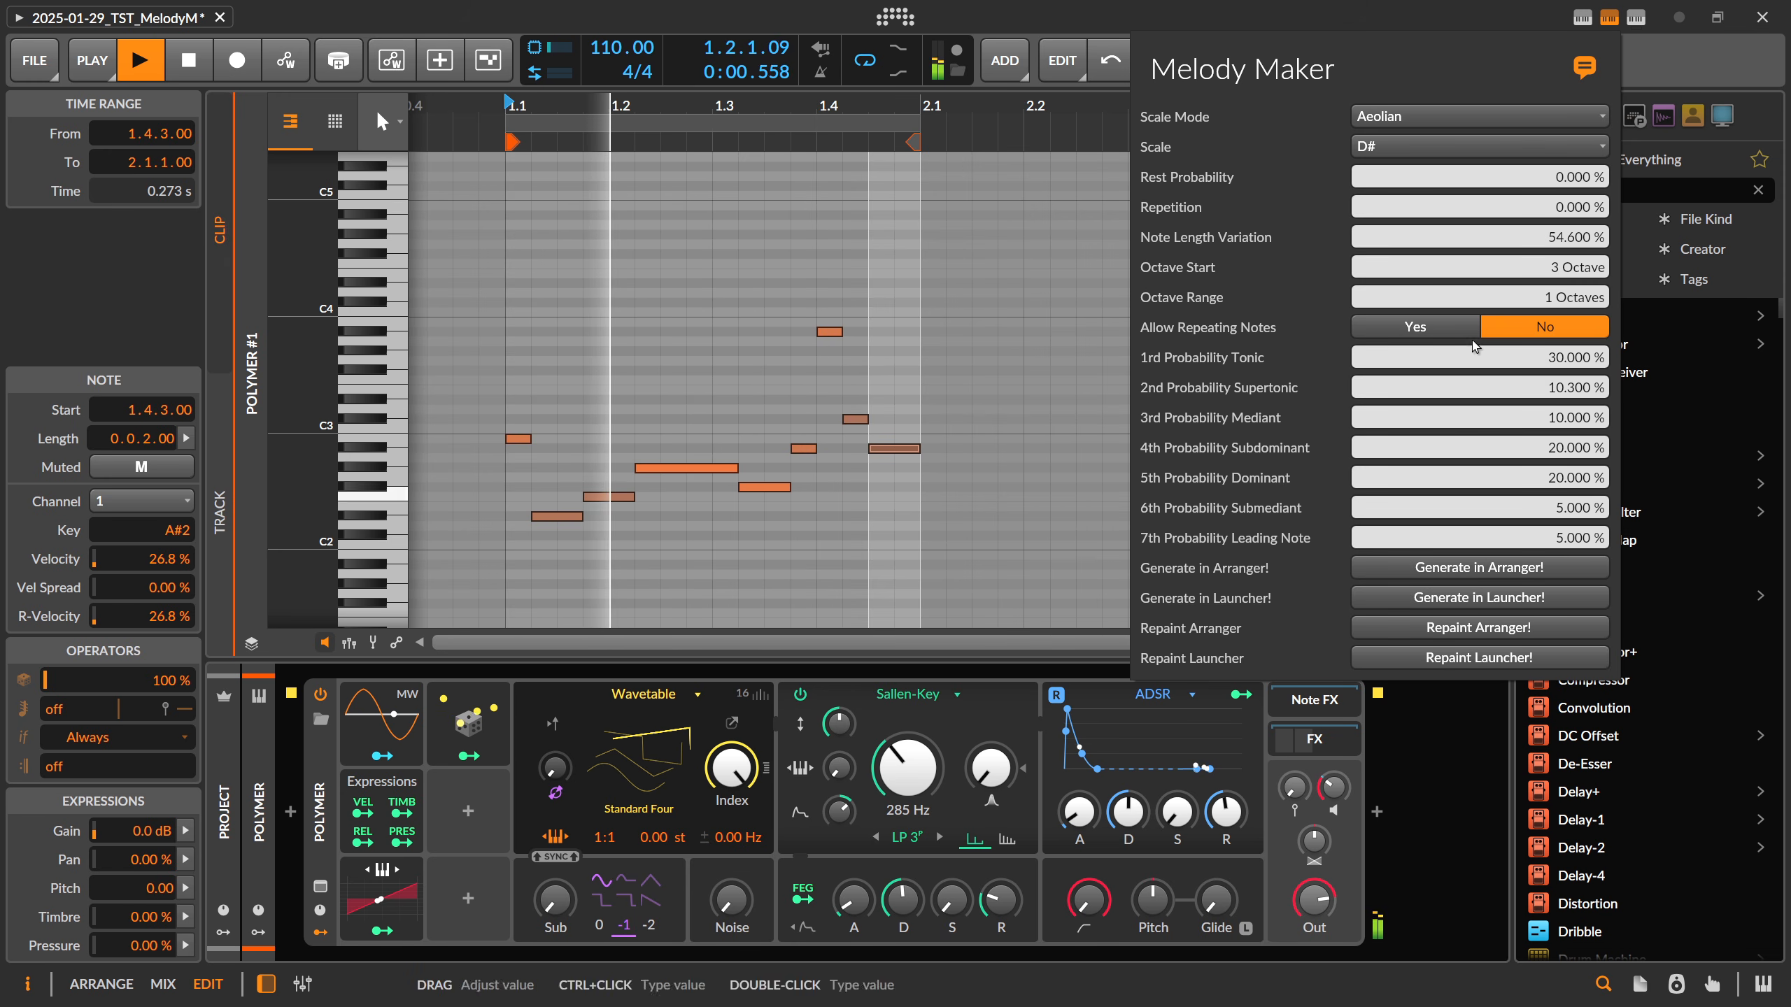
pyautogui.moveTo(1574, 239); pyautogui.dragTo(1574, 194)
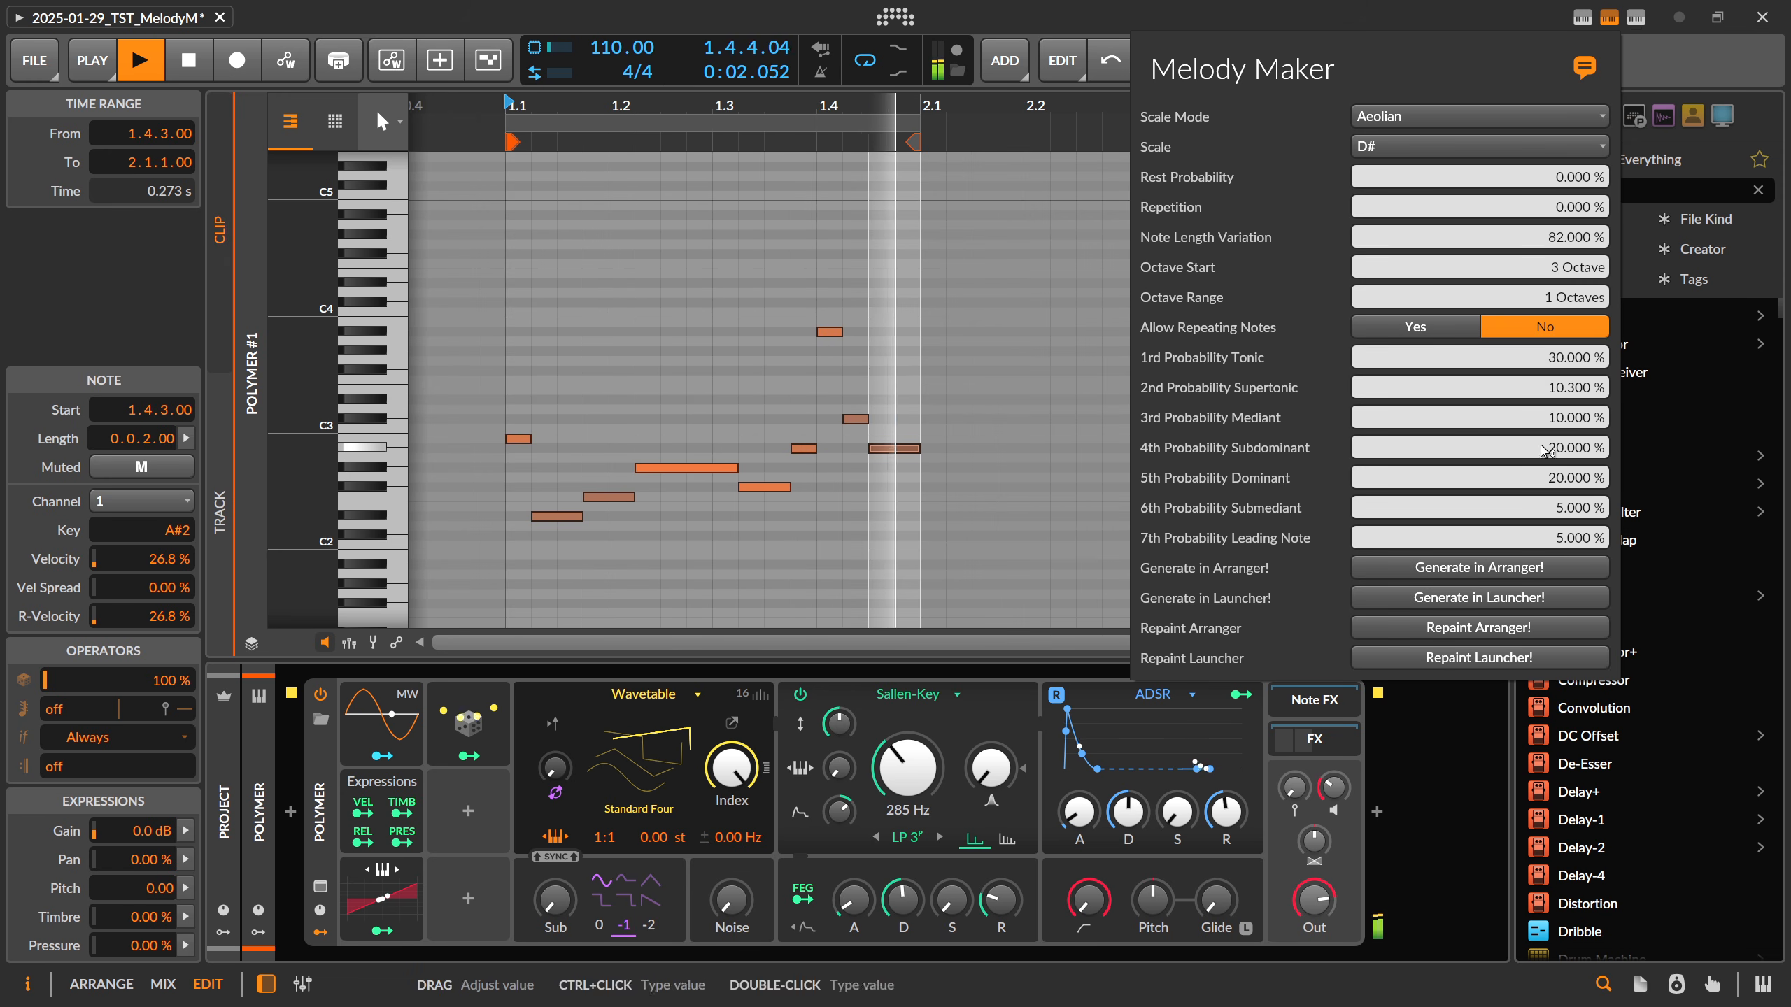
pyautogui.click(1516, 570)
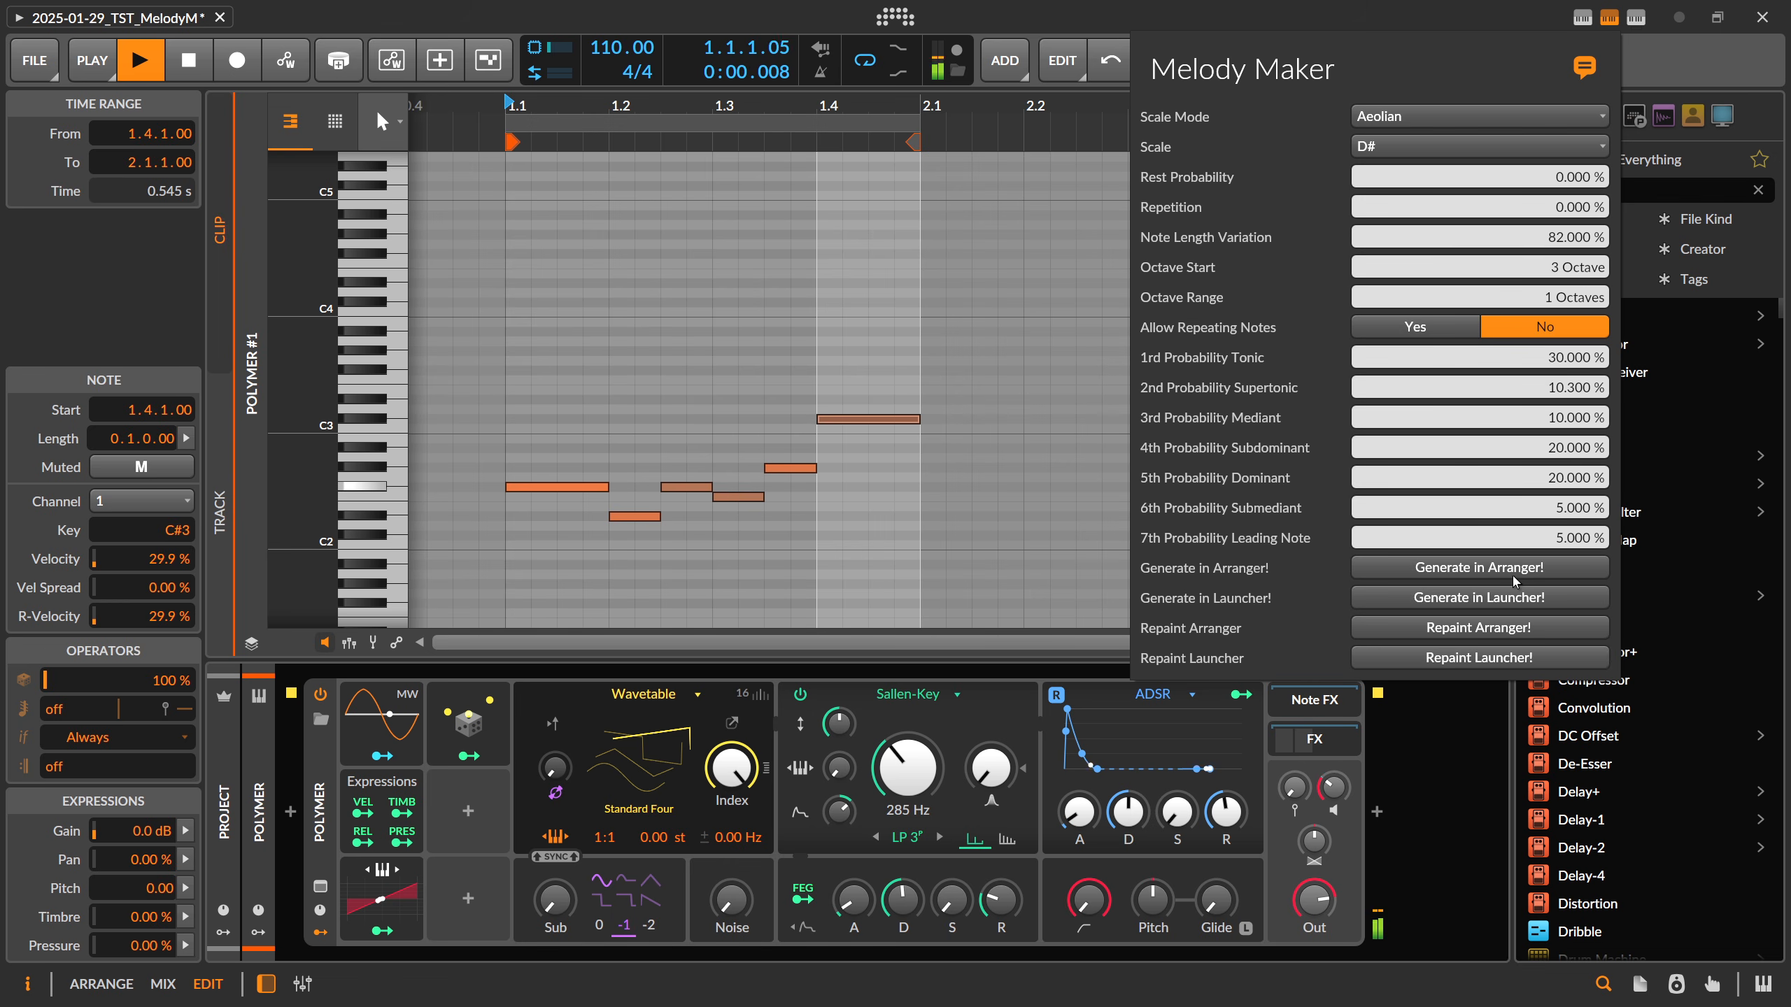
pyautogui.click(1513, 575)
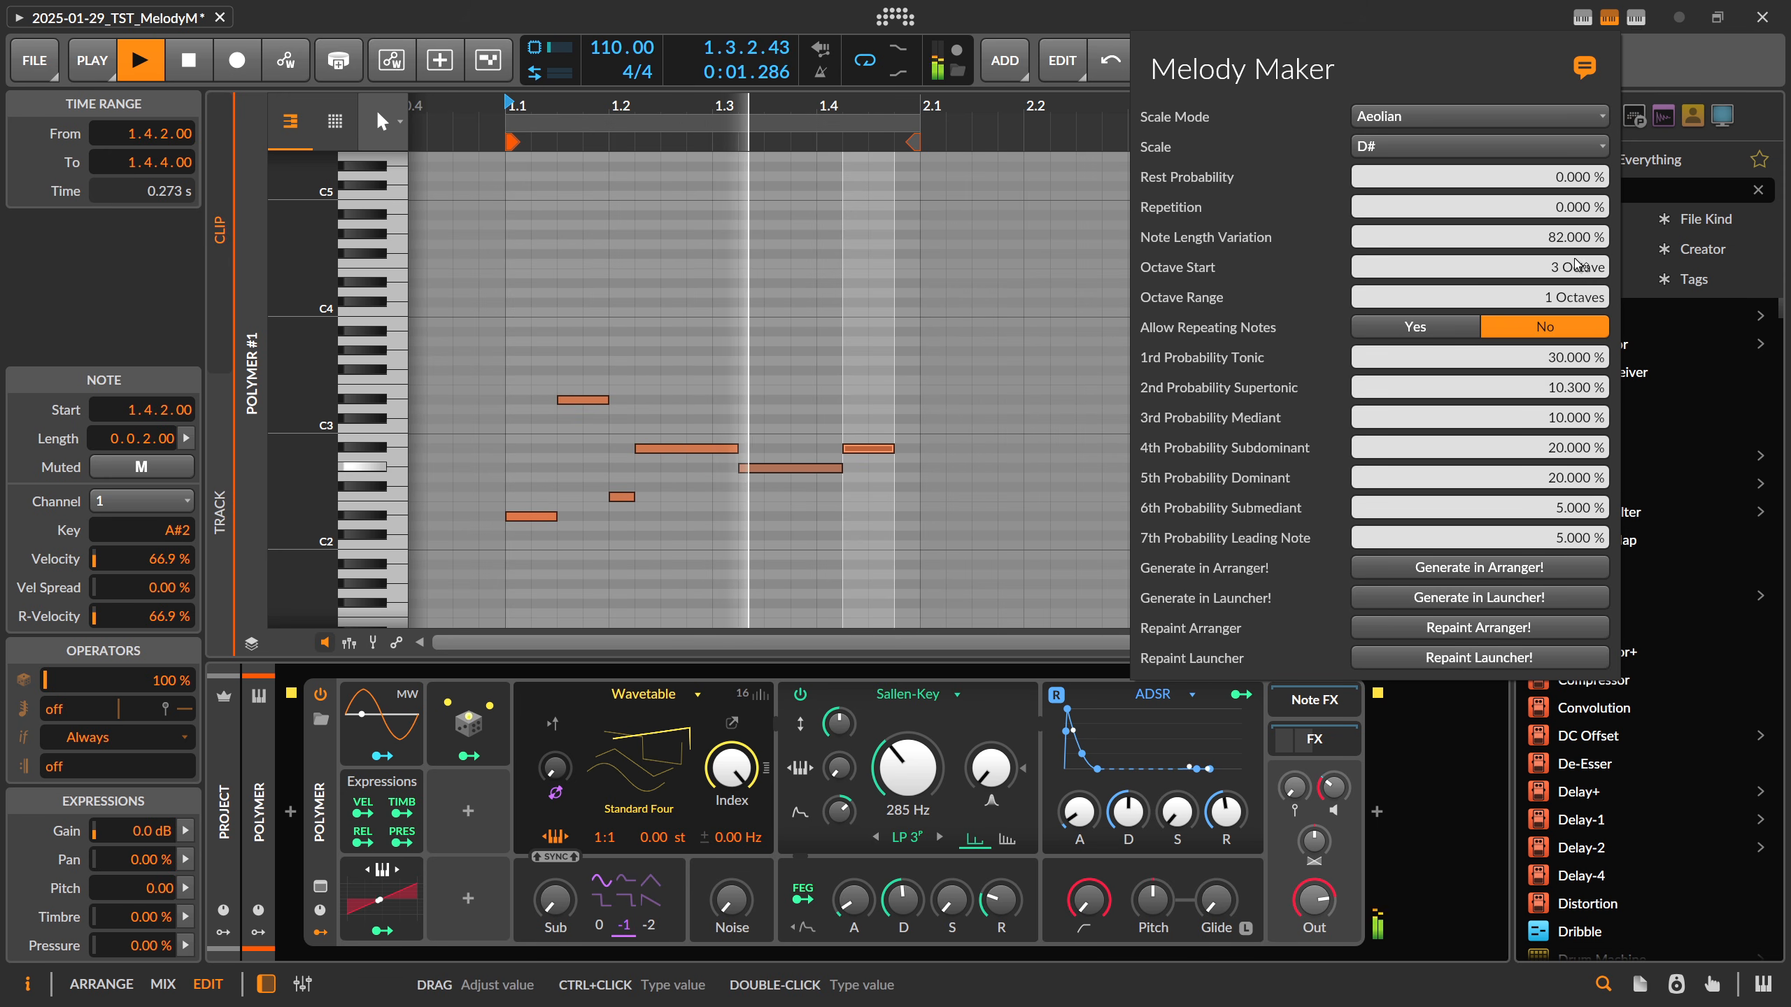
# Reset Note Length Variation to 0 % and raise Octave Start to 4 and 5, regenerating the melody at each octave
pyautogui.moveTo(1564, 236)
pyautogui.mouseDown()
pyautogui.moveTo(1560, 273)
pyautogui.moveTo(1560, 258)
pyautogui.mouseUp()
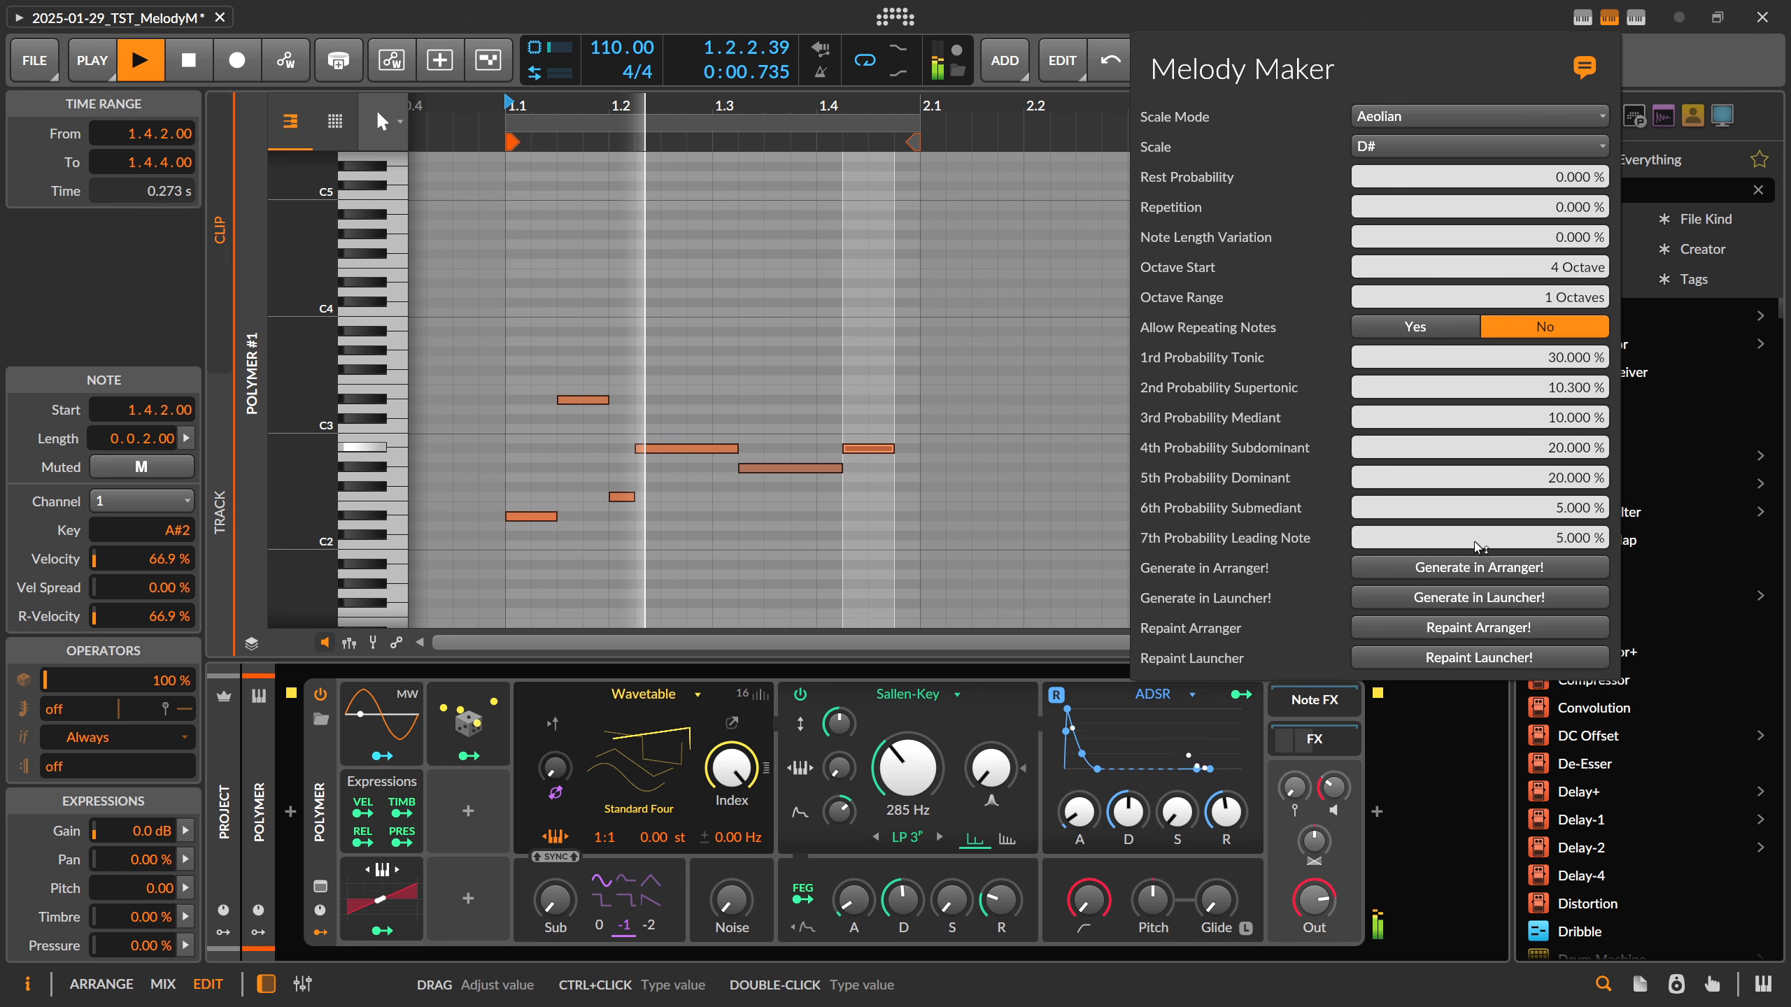
pyautogui.click(1473, 568)
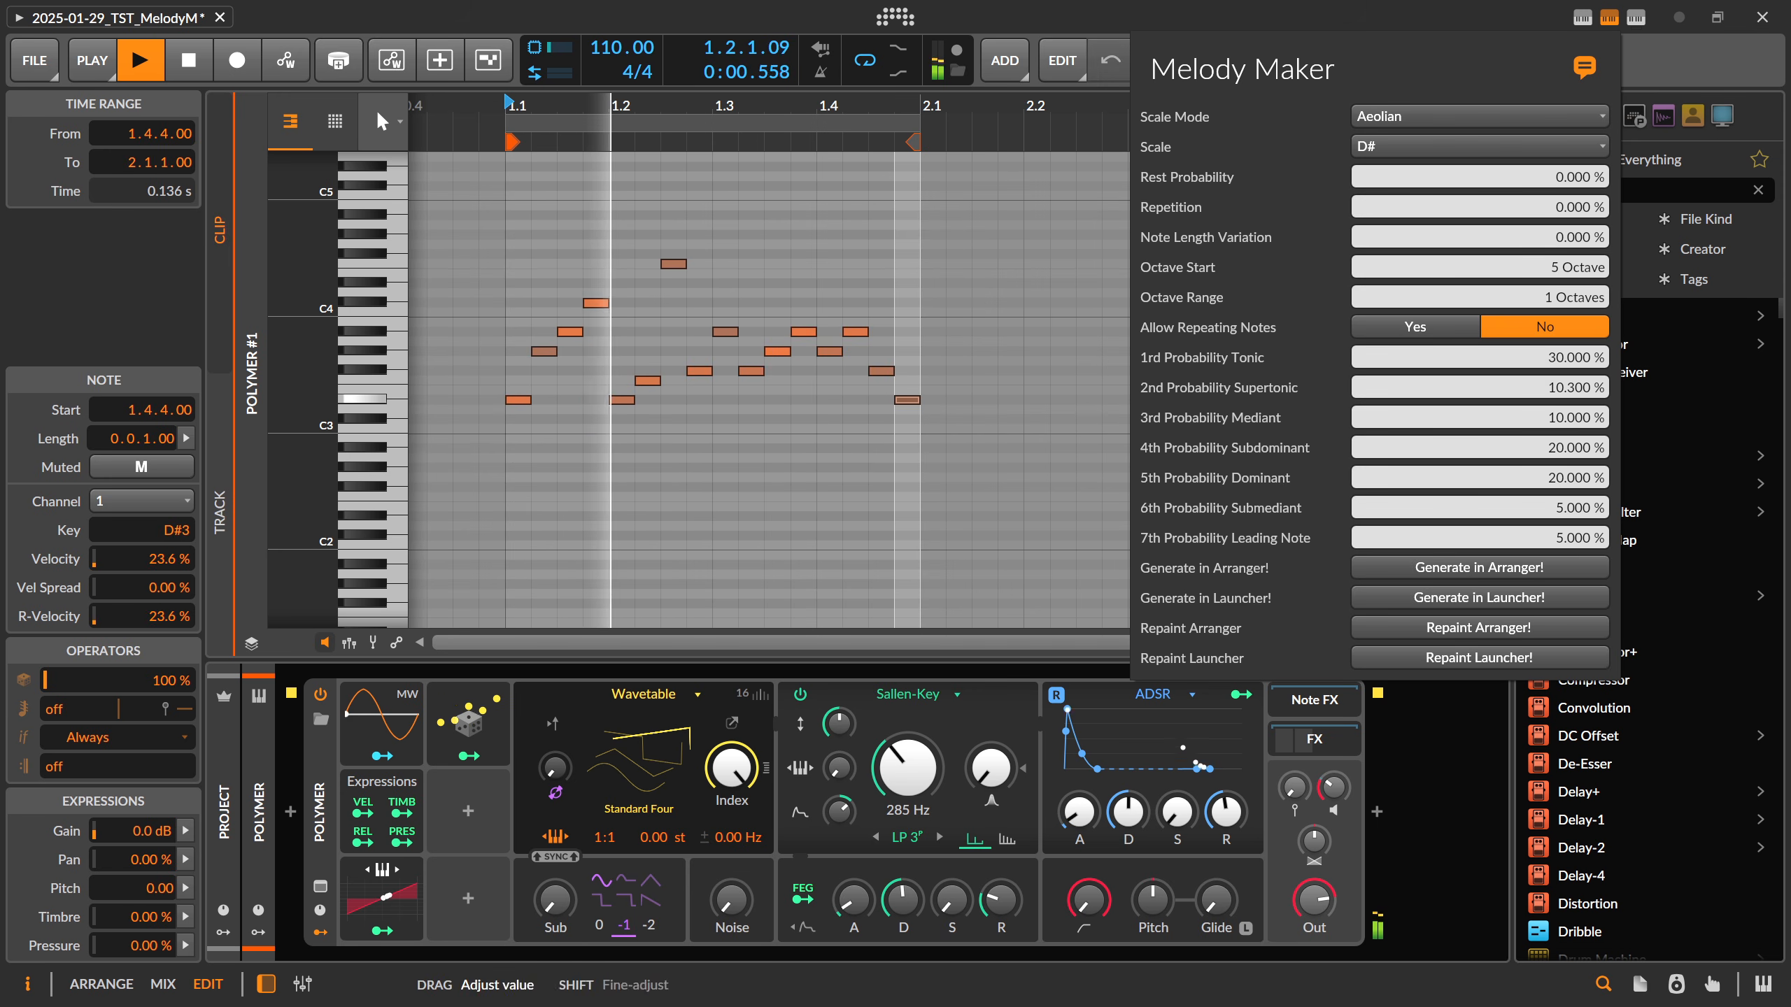
pyautogui.click(1487, 568)
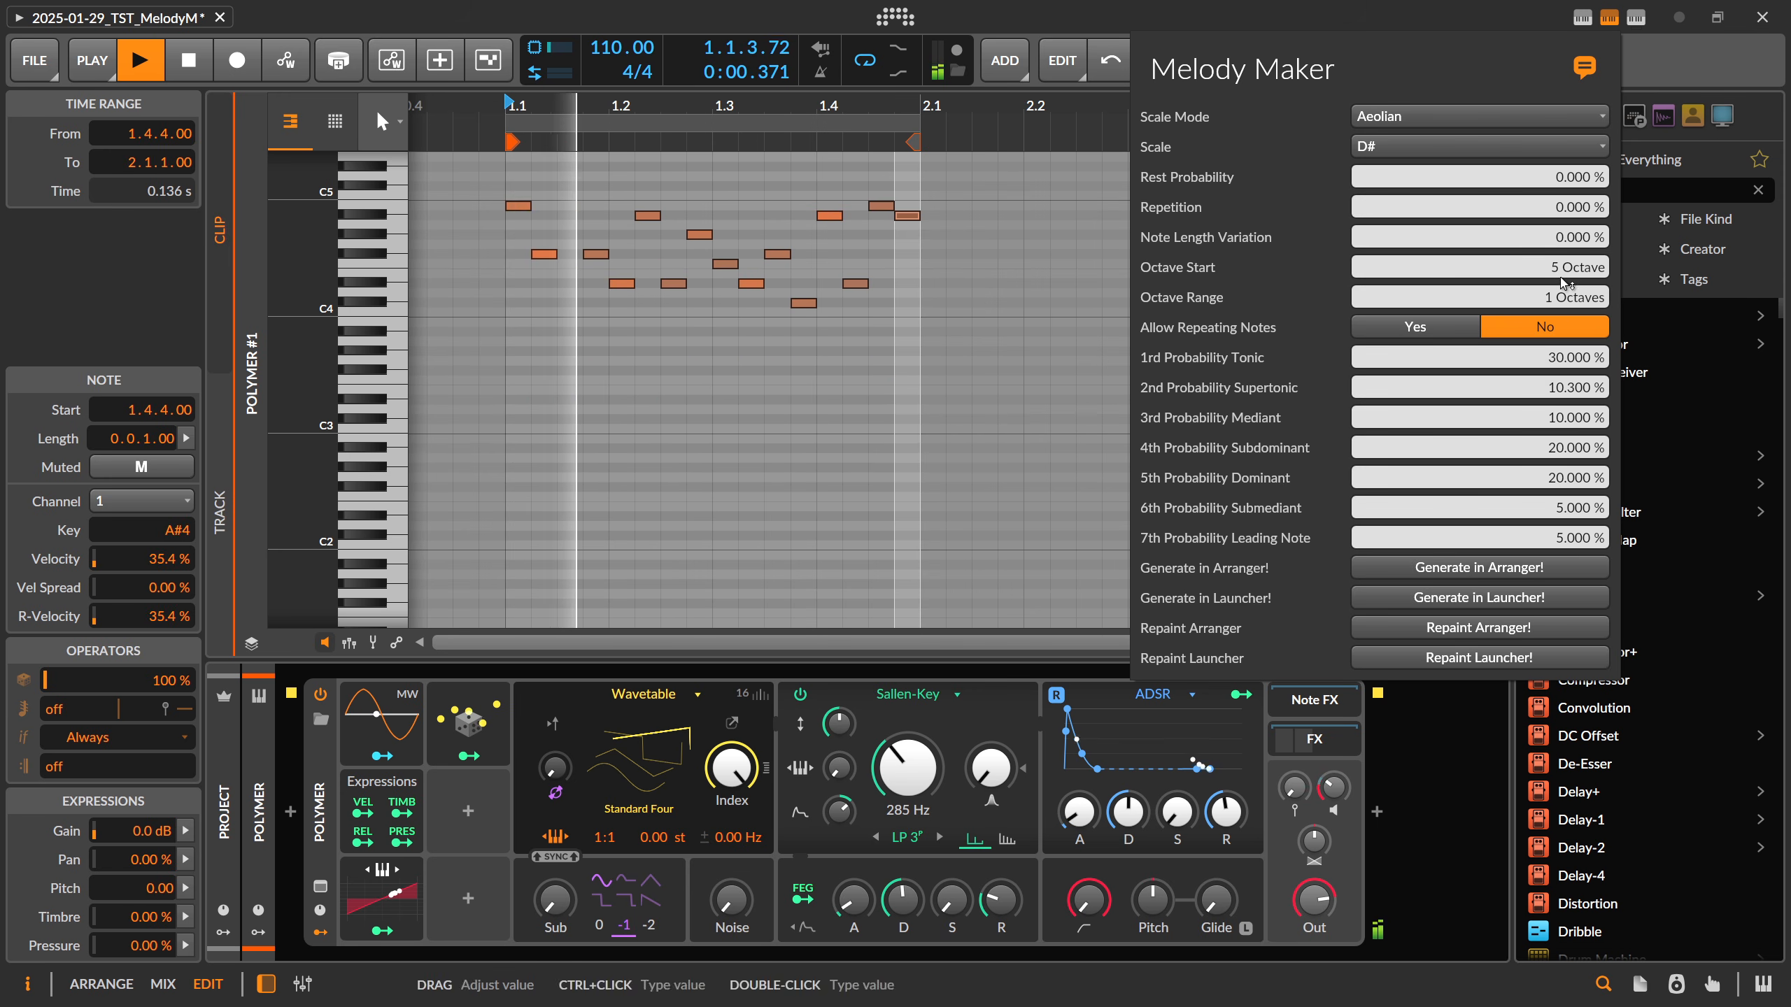
# Lower Octave Start, regenerate the melody, and set Octave Start back to 3 with another regeneration
pyautogui.moveTo(1562, 270); pyautogui.dragTo(1562, 310)
pyautogui.click(1481, 569)
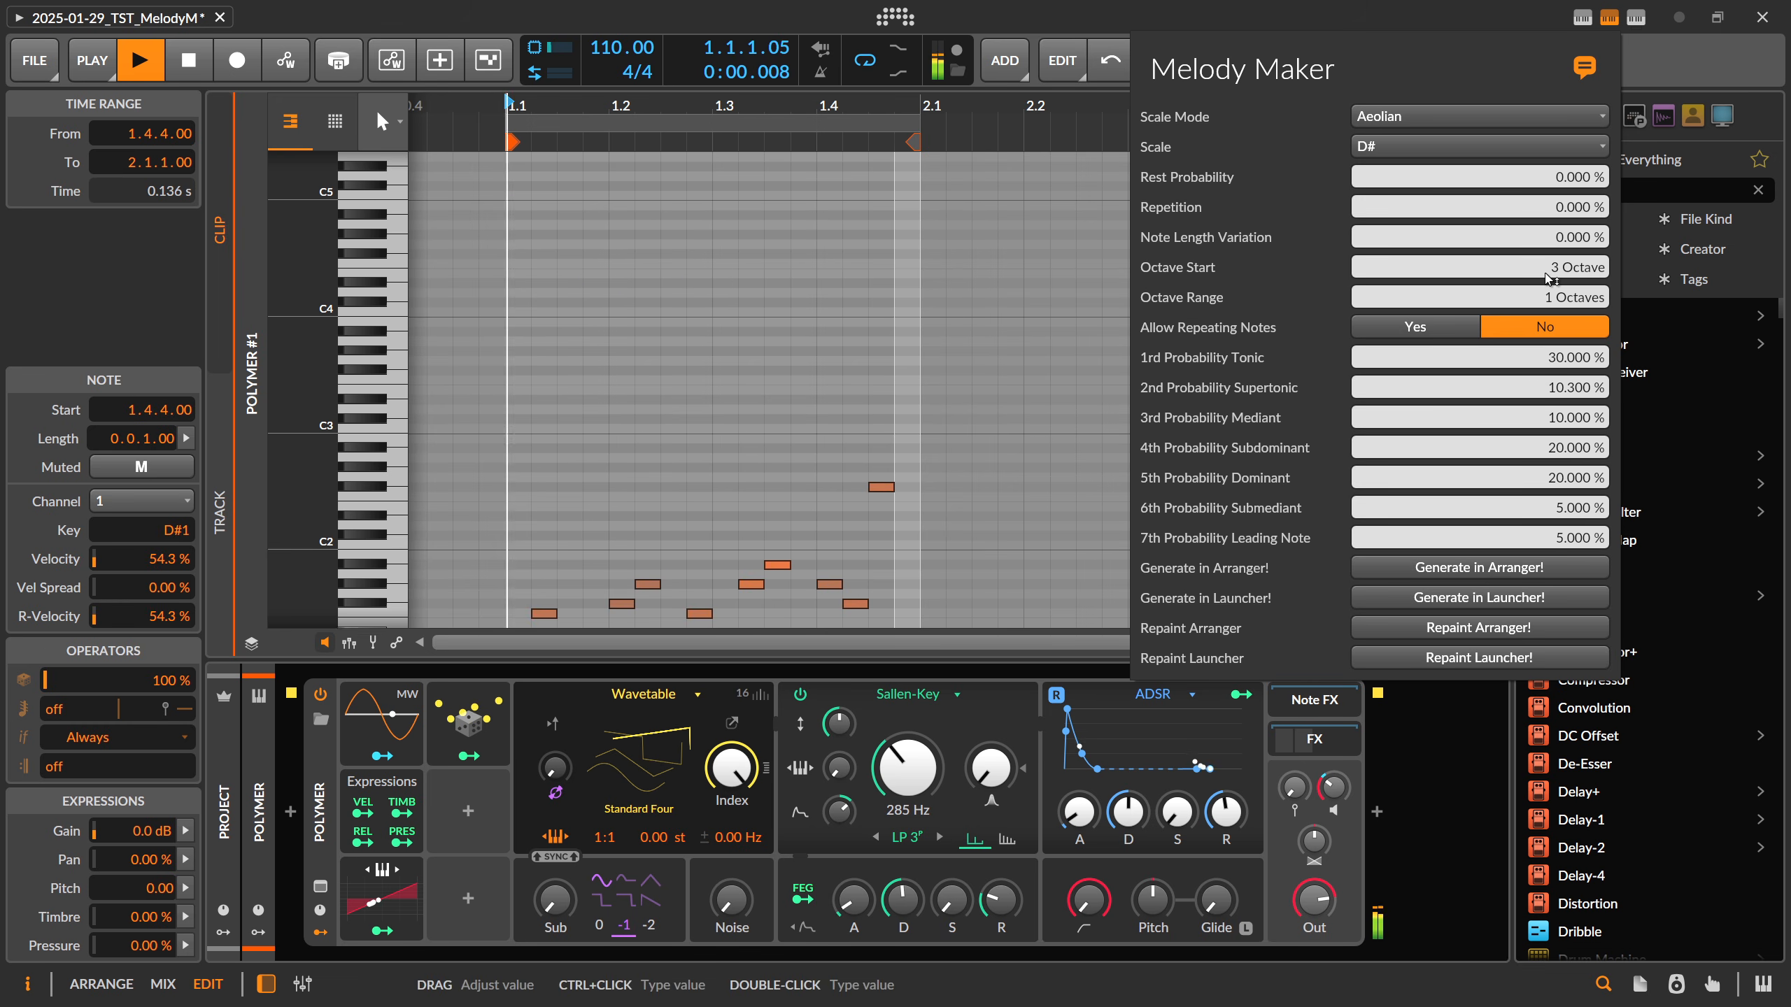
pyautogui.moveTo(1561, 273); pyautogui.dragTo(1562, 261)
pyautogui.click(1476, 569)
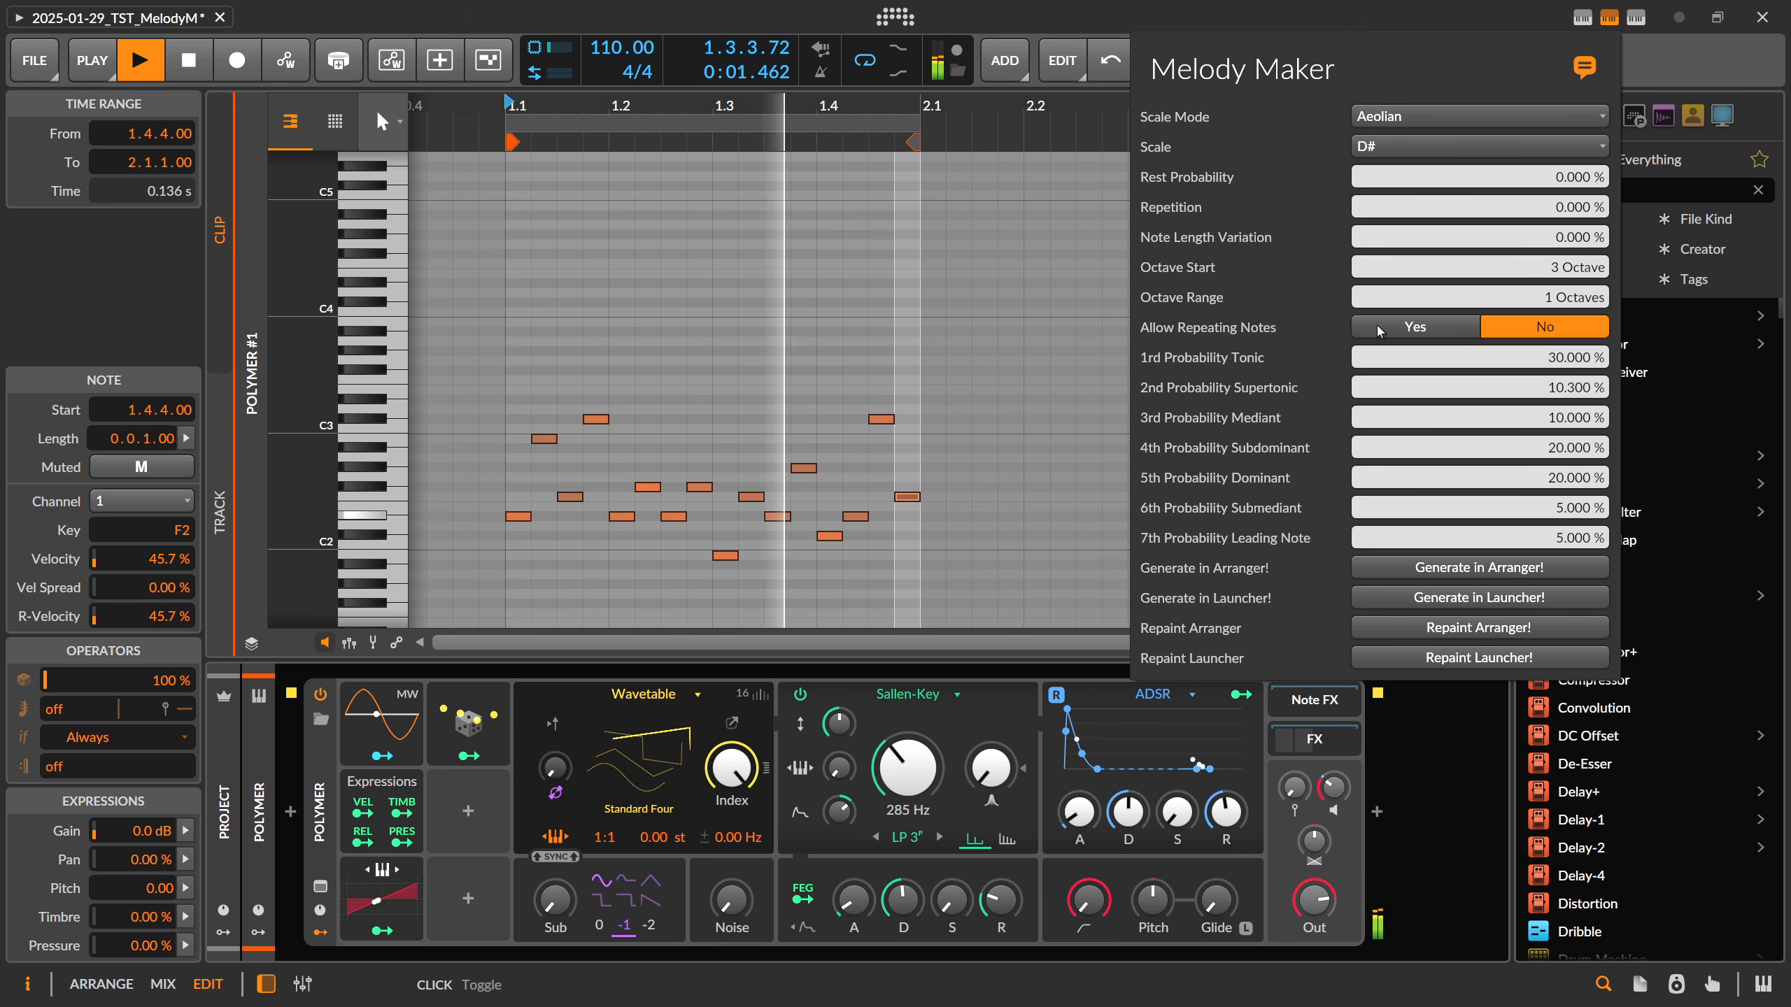
# Set Allow Repeating Notes to Yes and regenerate the arranger melody
pyautogui.click(1452, 332)
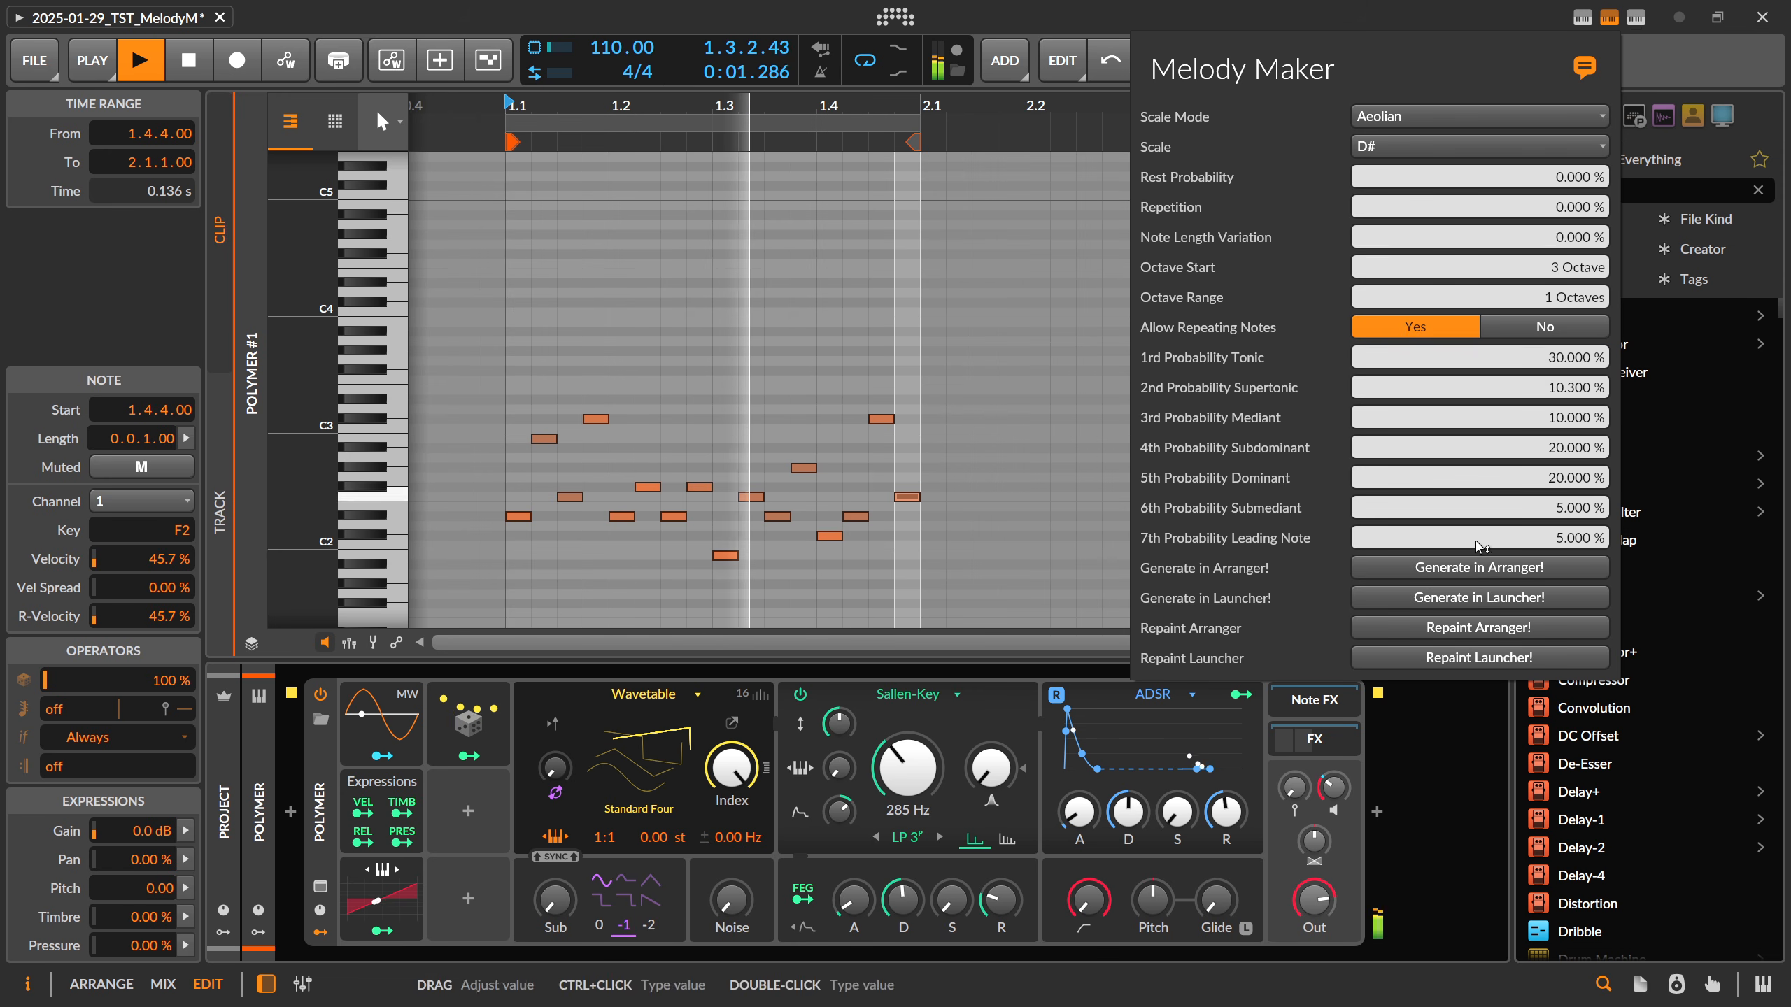
pyautogui.click(1479, 568)
# Select the two consecutive A#2 notes near the clip's start and set Allow Repeating Notes back to No
pyautogui.click(567, 438)
pyautogui.moveTo(540, 417); pyautogui.dragTo(578, 453)
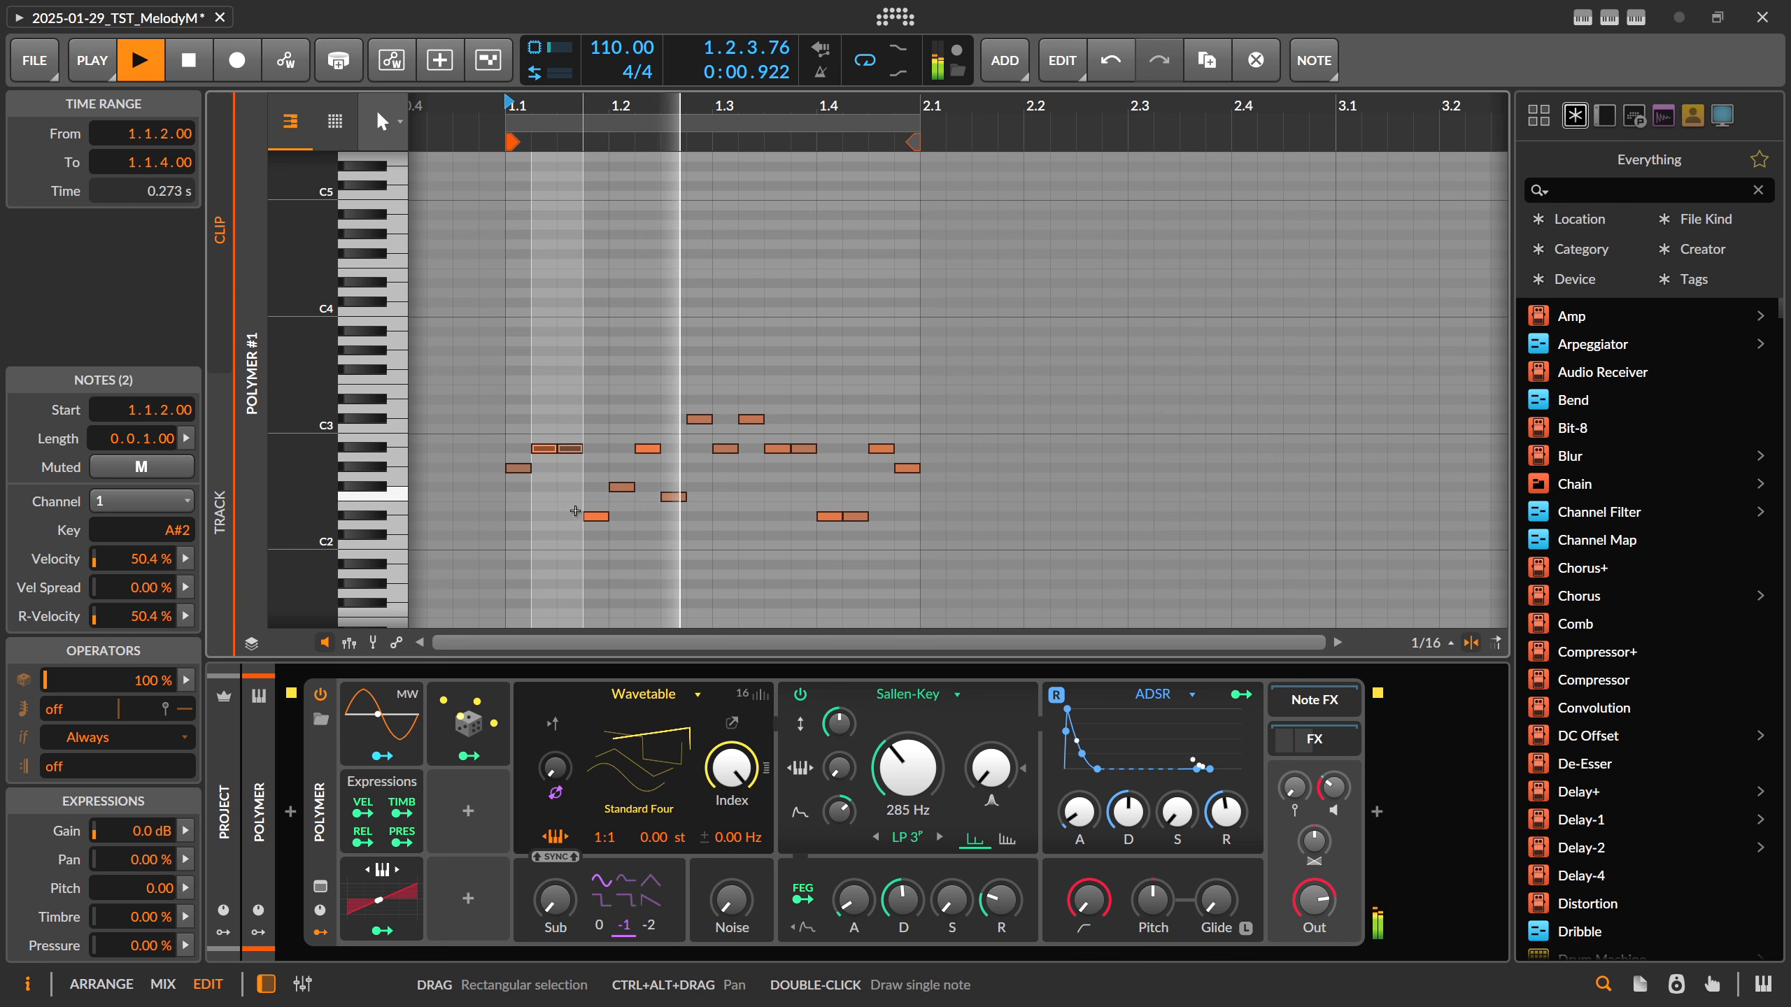
pyautogui.click(1609, 20)
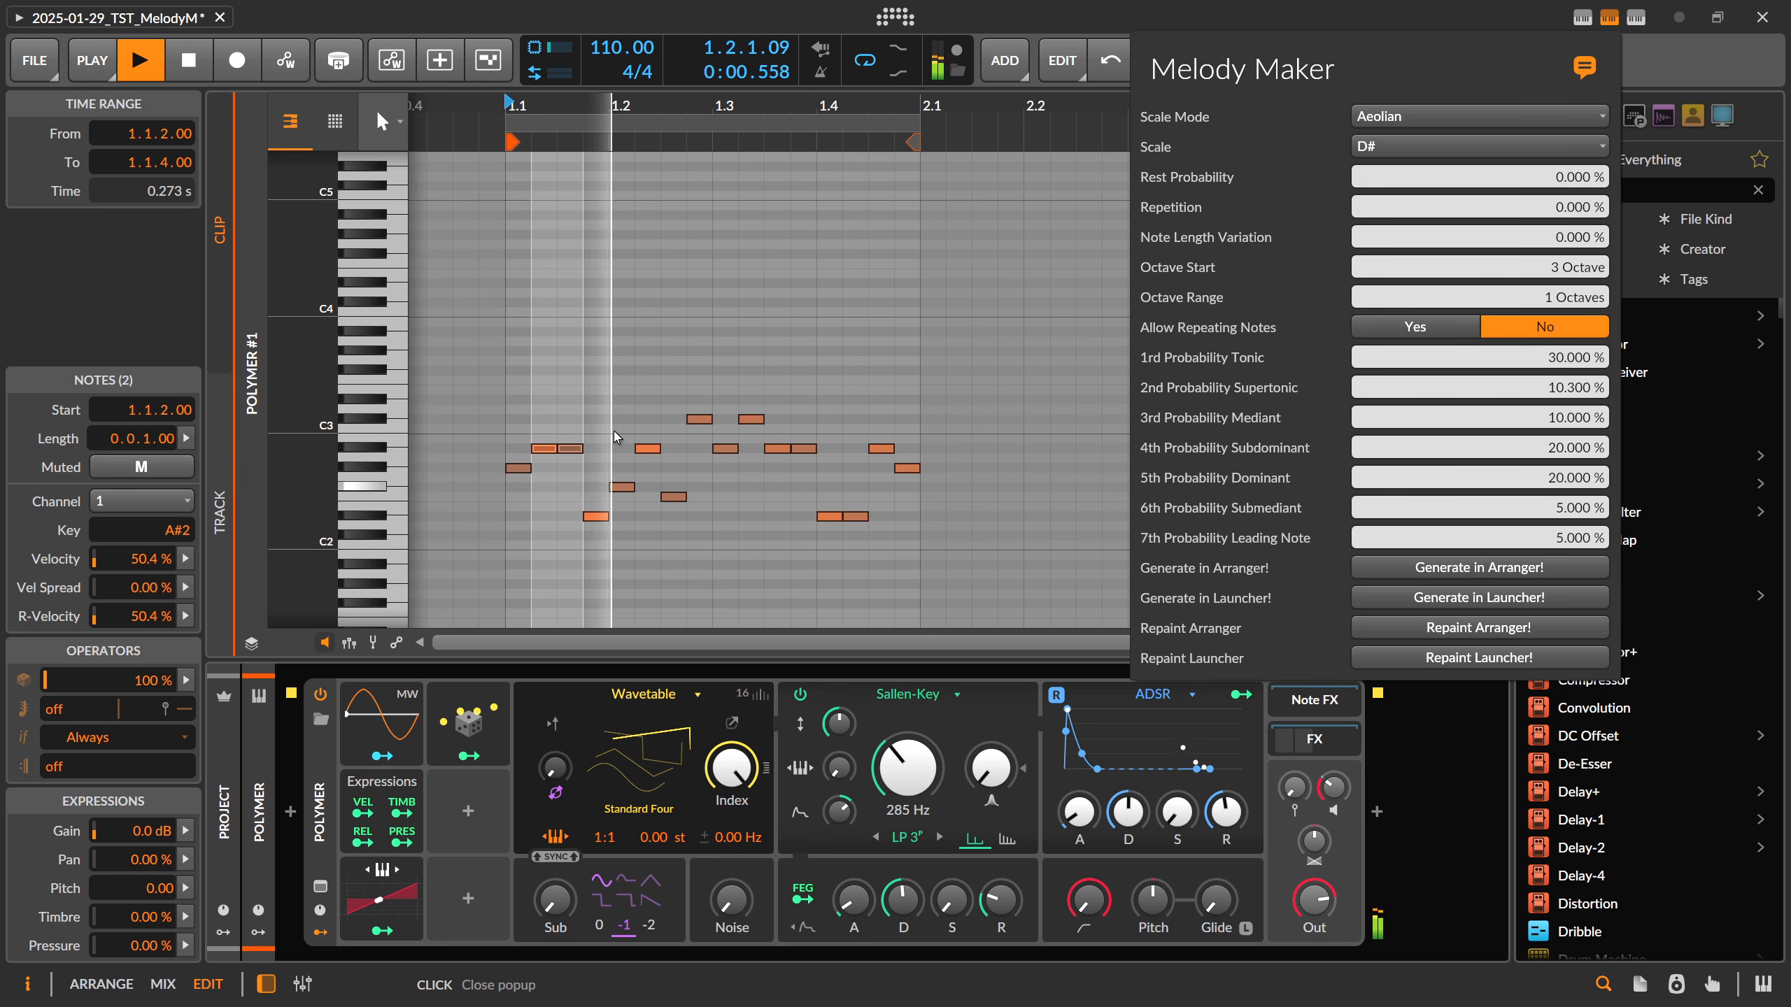
# Select only the second of the two consecutive A#2 notes, and regenerate the arranger melody with repeating notes disallowed
pyautogui.click(841, 473)
pyautogui.click(575, 464)
pyautogui.click(570, 448)
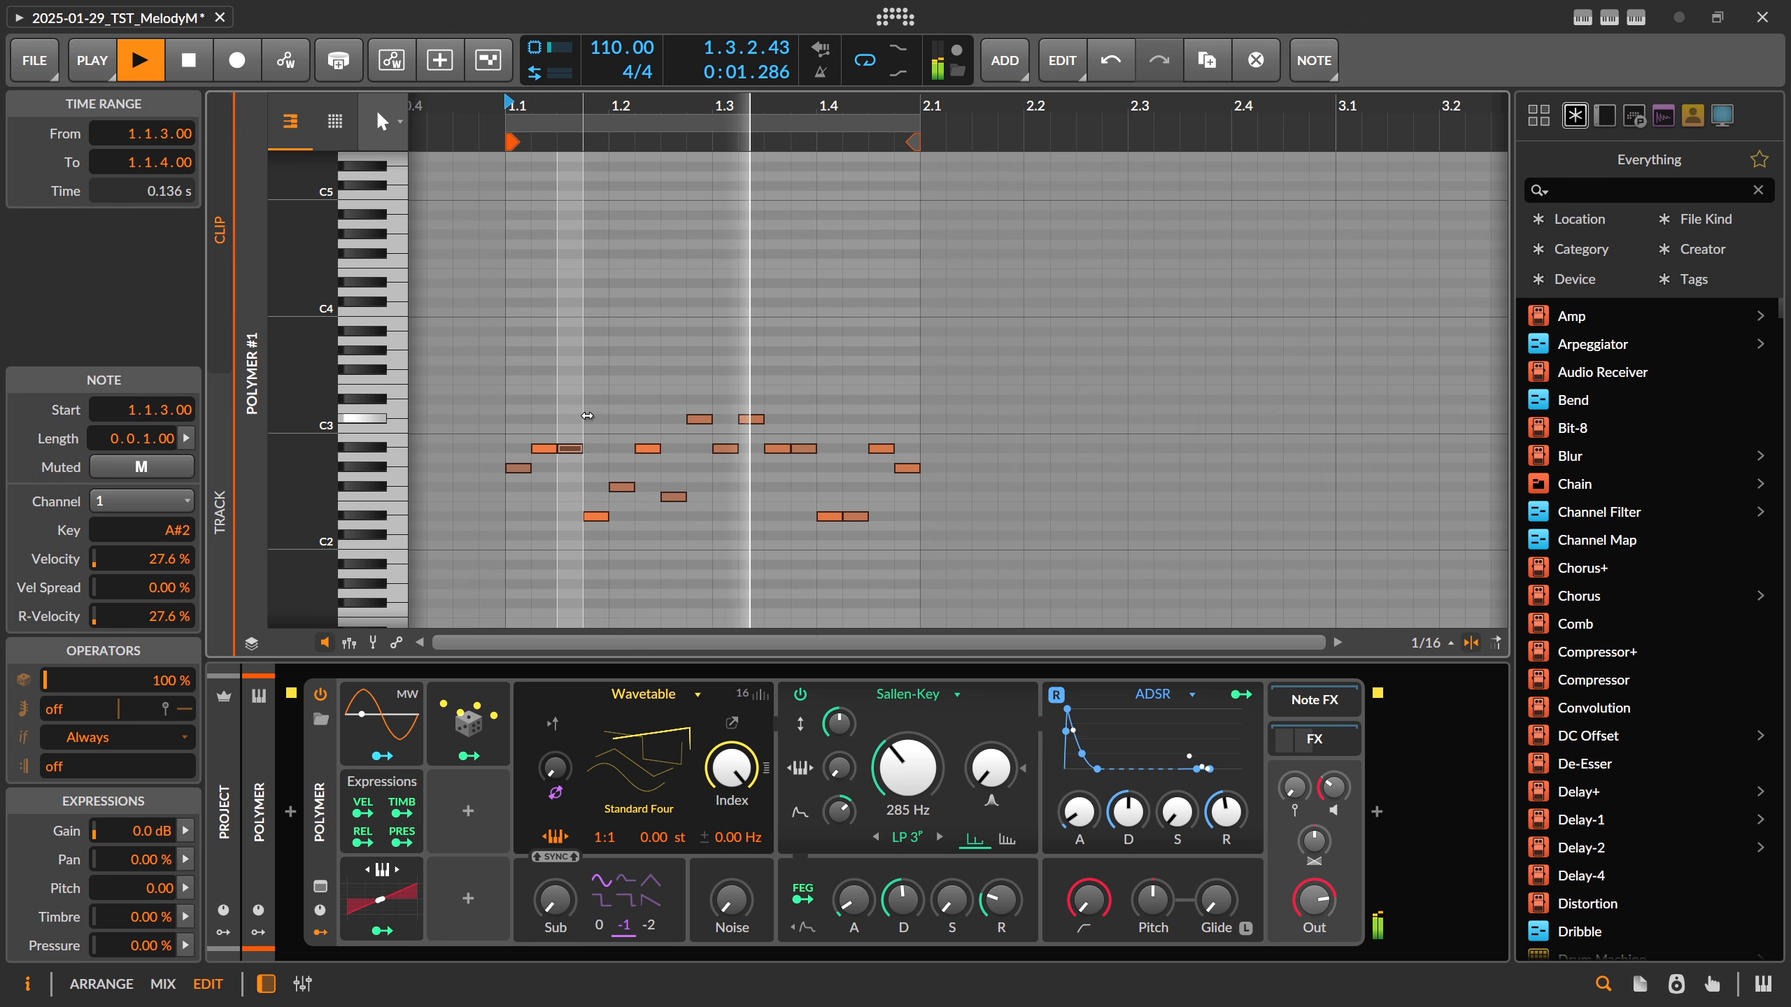
pyautogui.click(1609, 17)
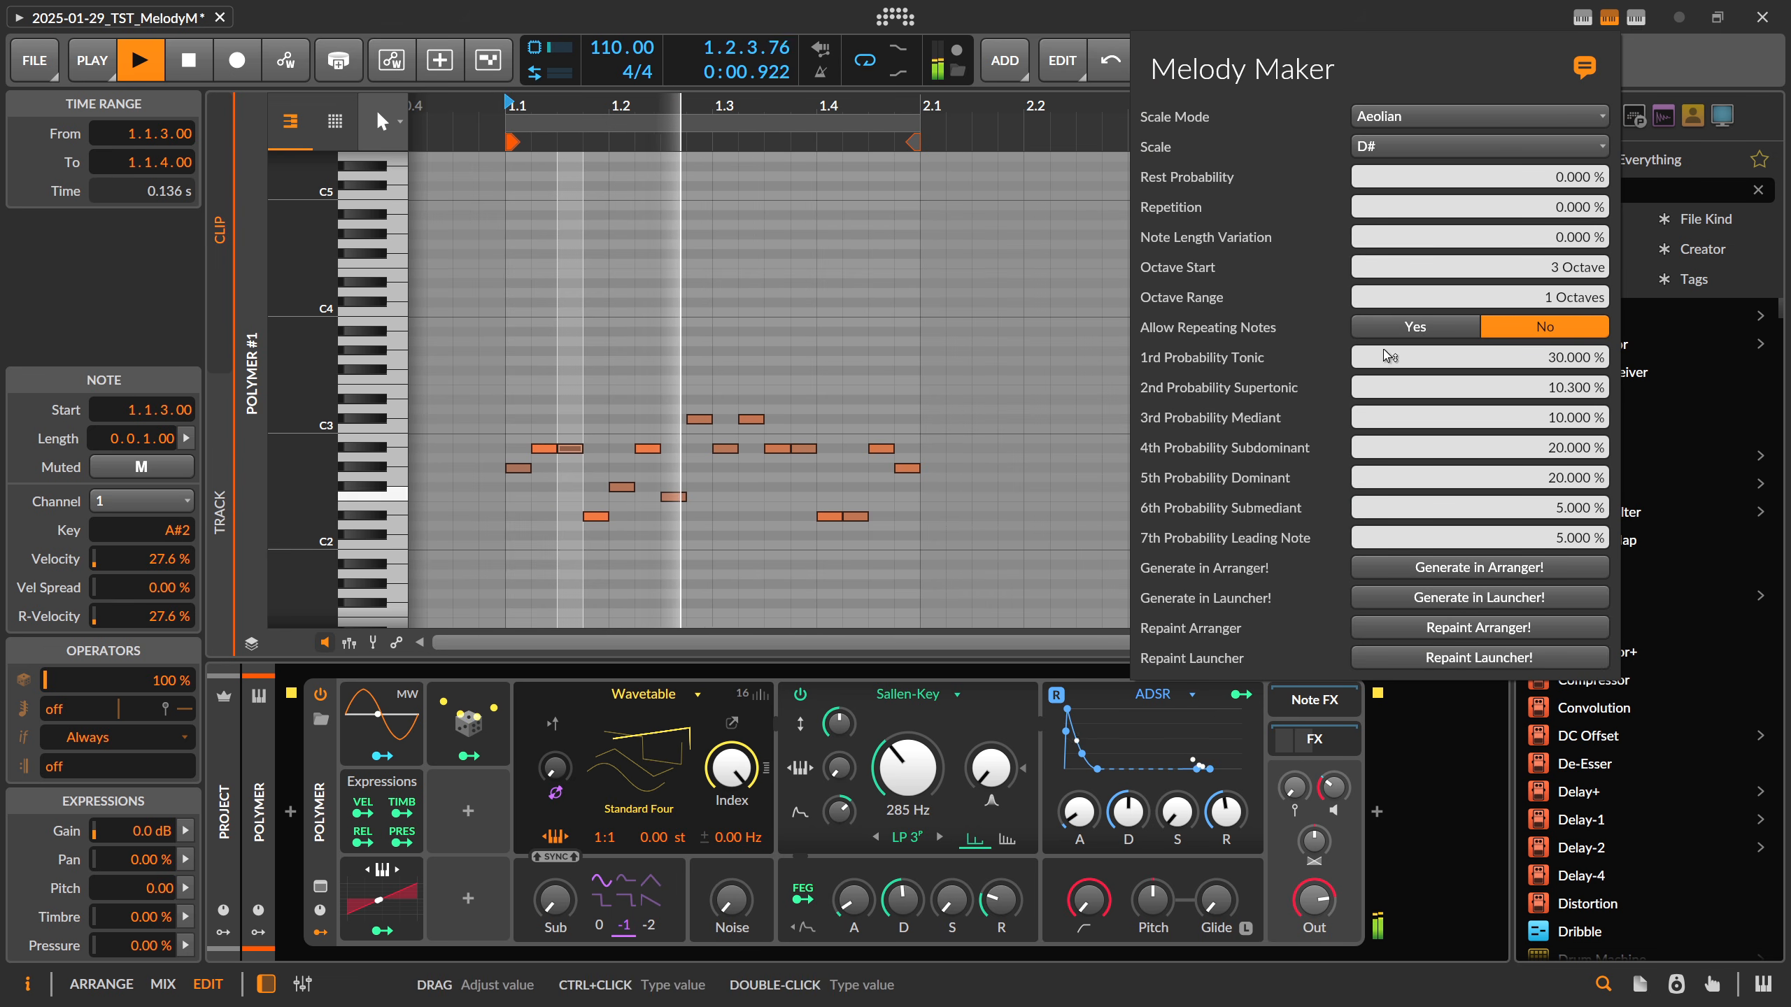
pyautogui.click(1492, 566)
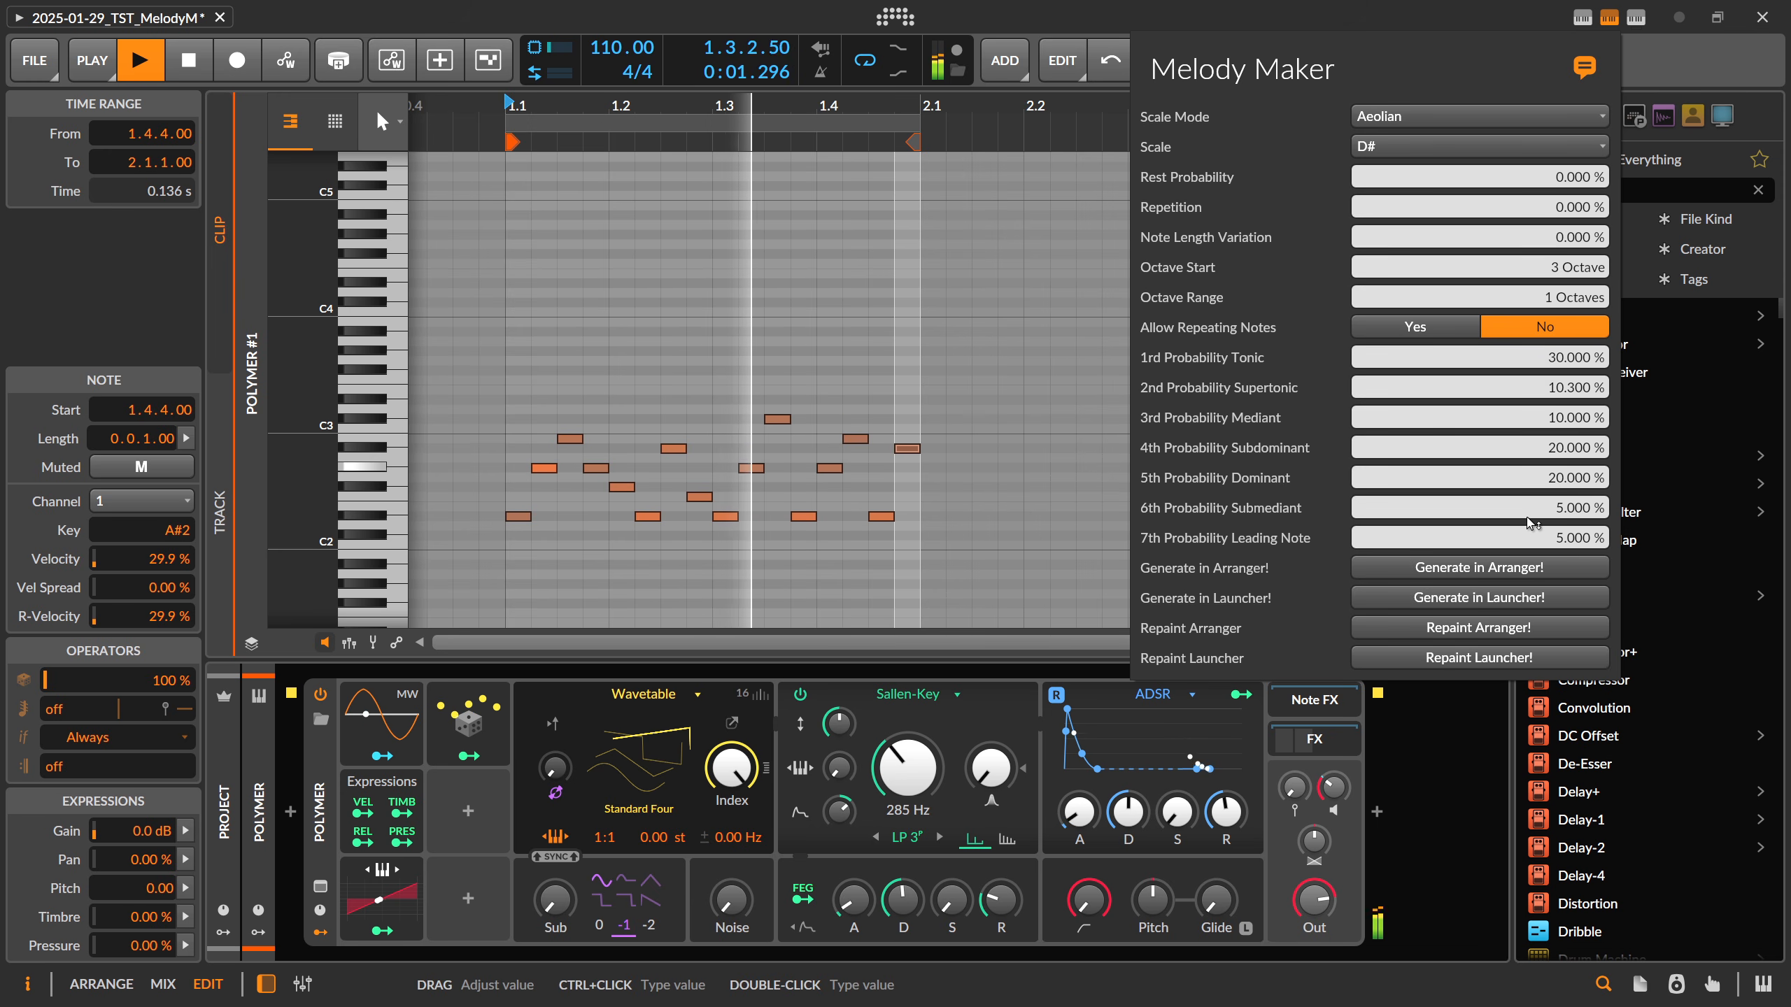
# Set the 4th Probability Subdominant and 5th Probability Dominant to 0 % and regenerate the arranger melody
pyautogui.moveTo(1560, 484); pyautogui.dragTo(1176, 469)
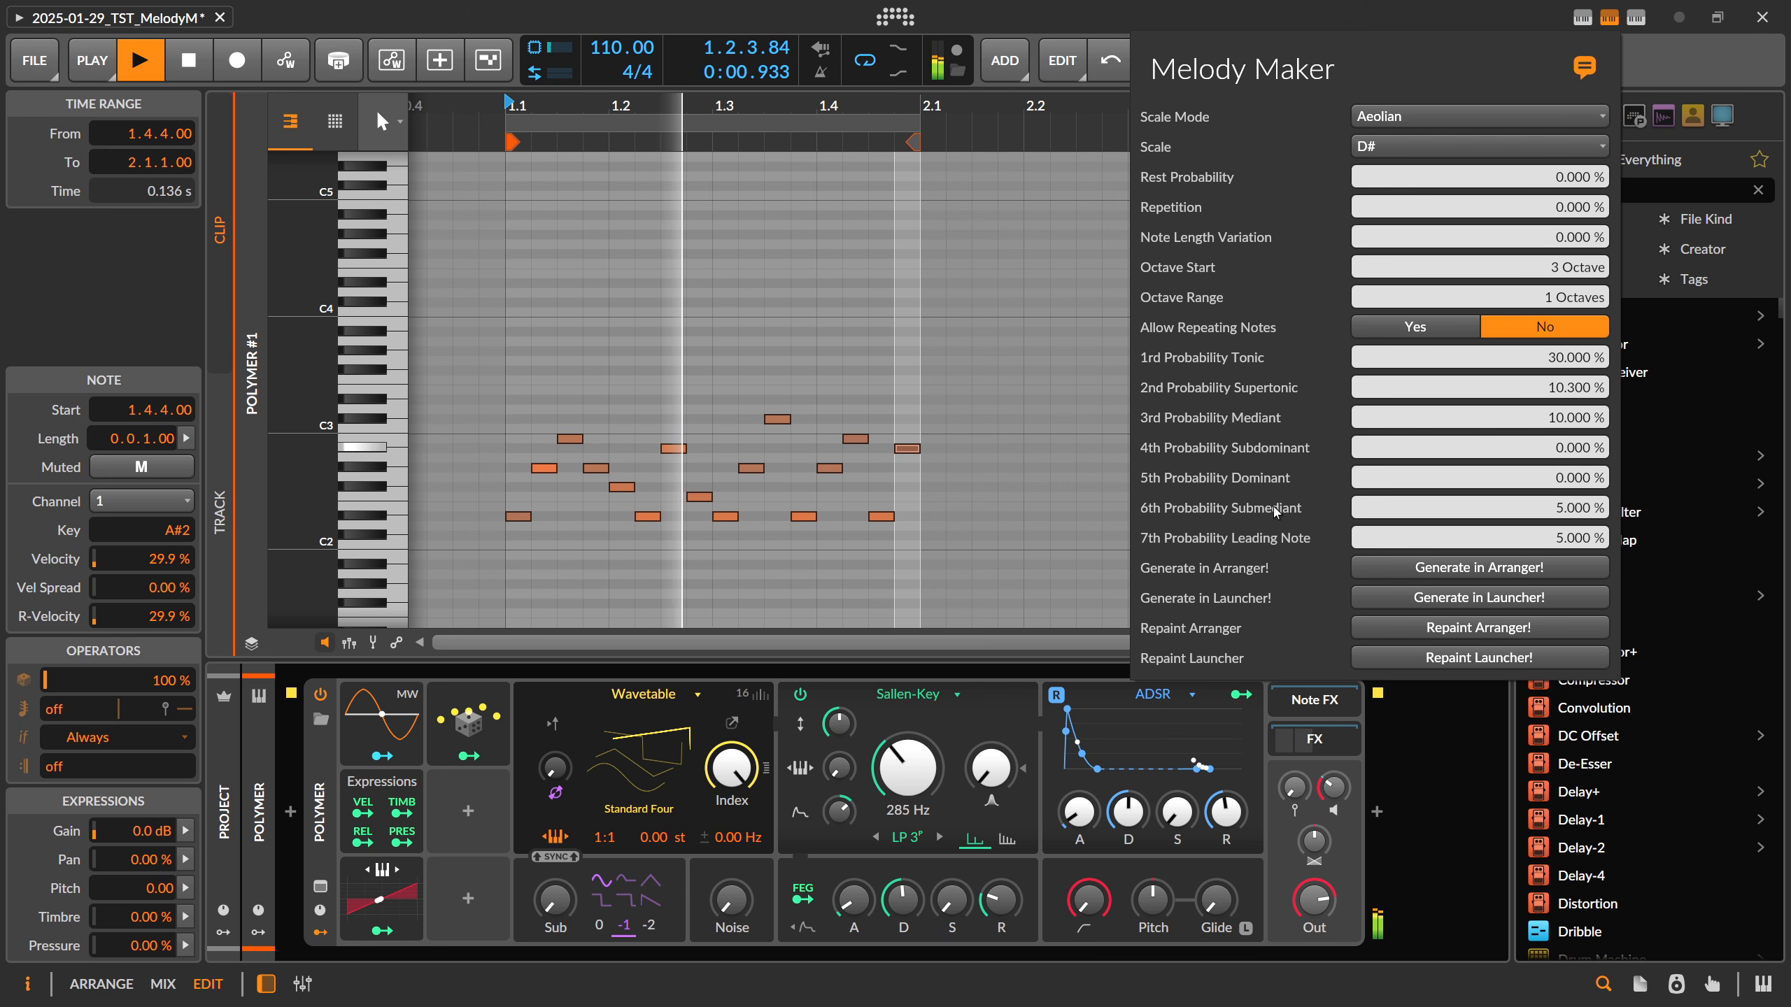
pyautogui.click(1423, 575)
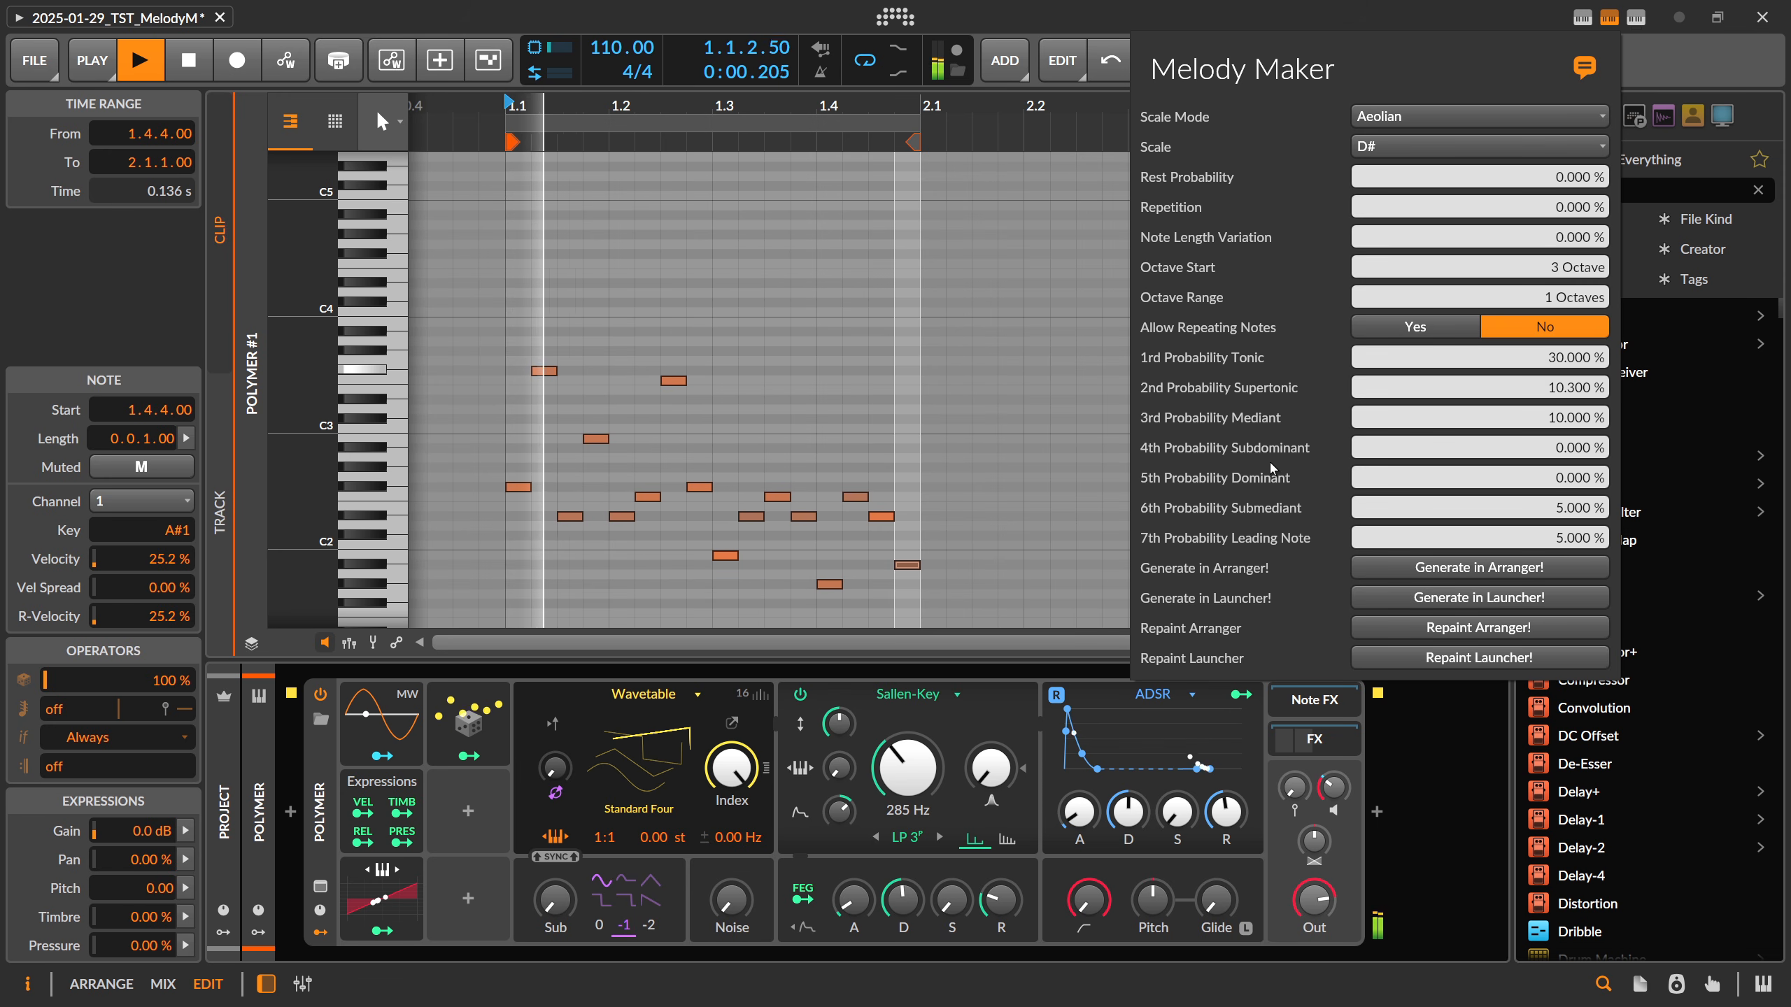
# Set 4th Probability Subdominant to 20.9 % and 5th Probability Dominant to 22.3 %, and regenerate the arranger melody
pyautogui.moveTo(1481, 447); pyautogui.dragTo(1482, 402)
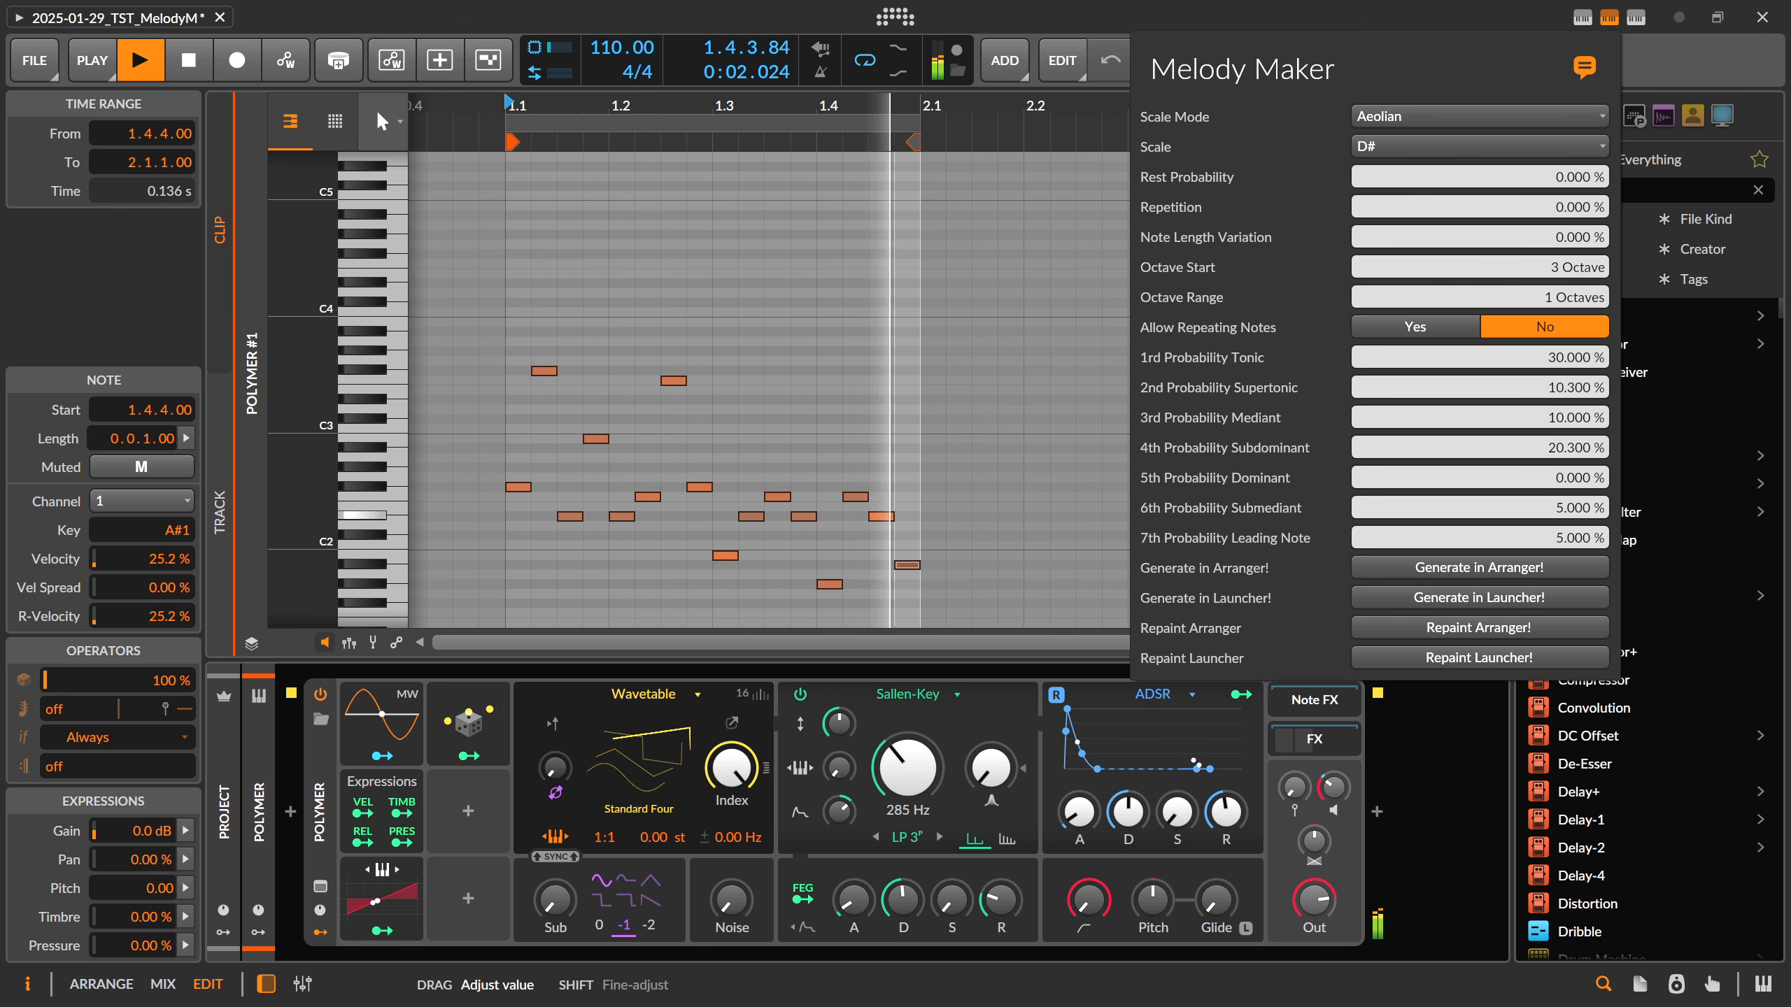
pyautogui.moveTo(1481, 478); pyautogui.dragTo(1481, 463)
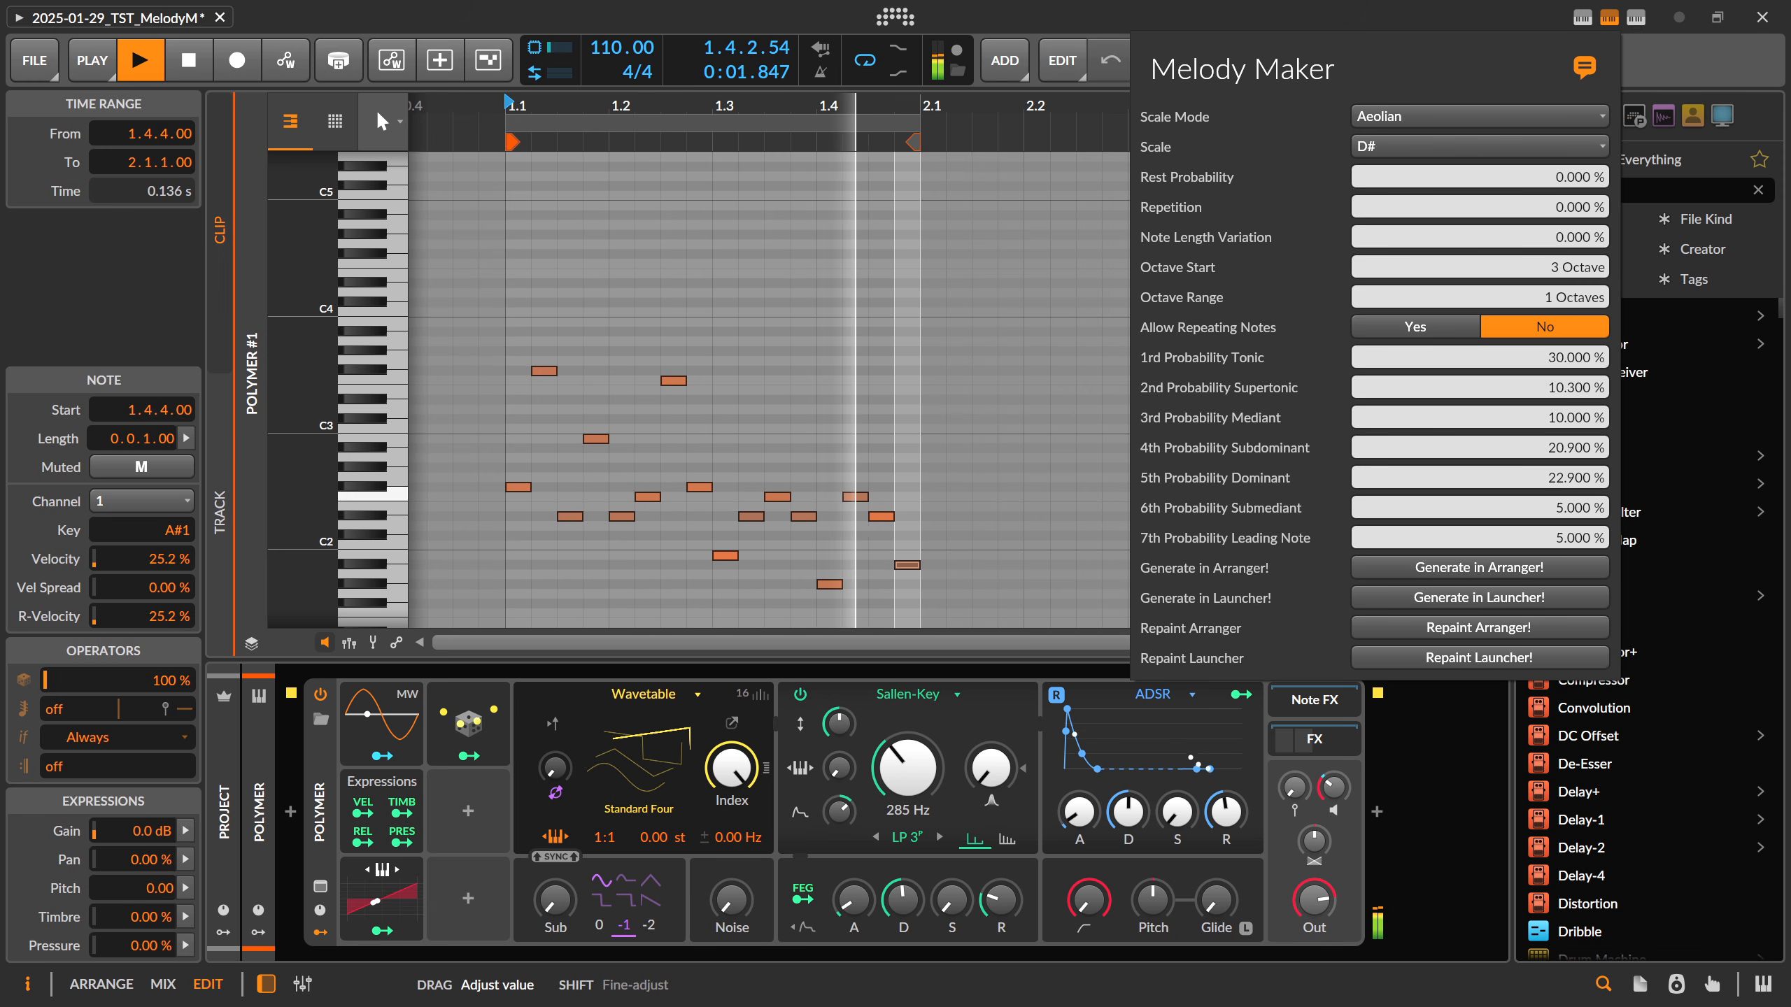
pyautogui.click(1499, 569)
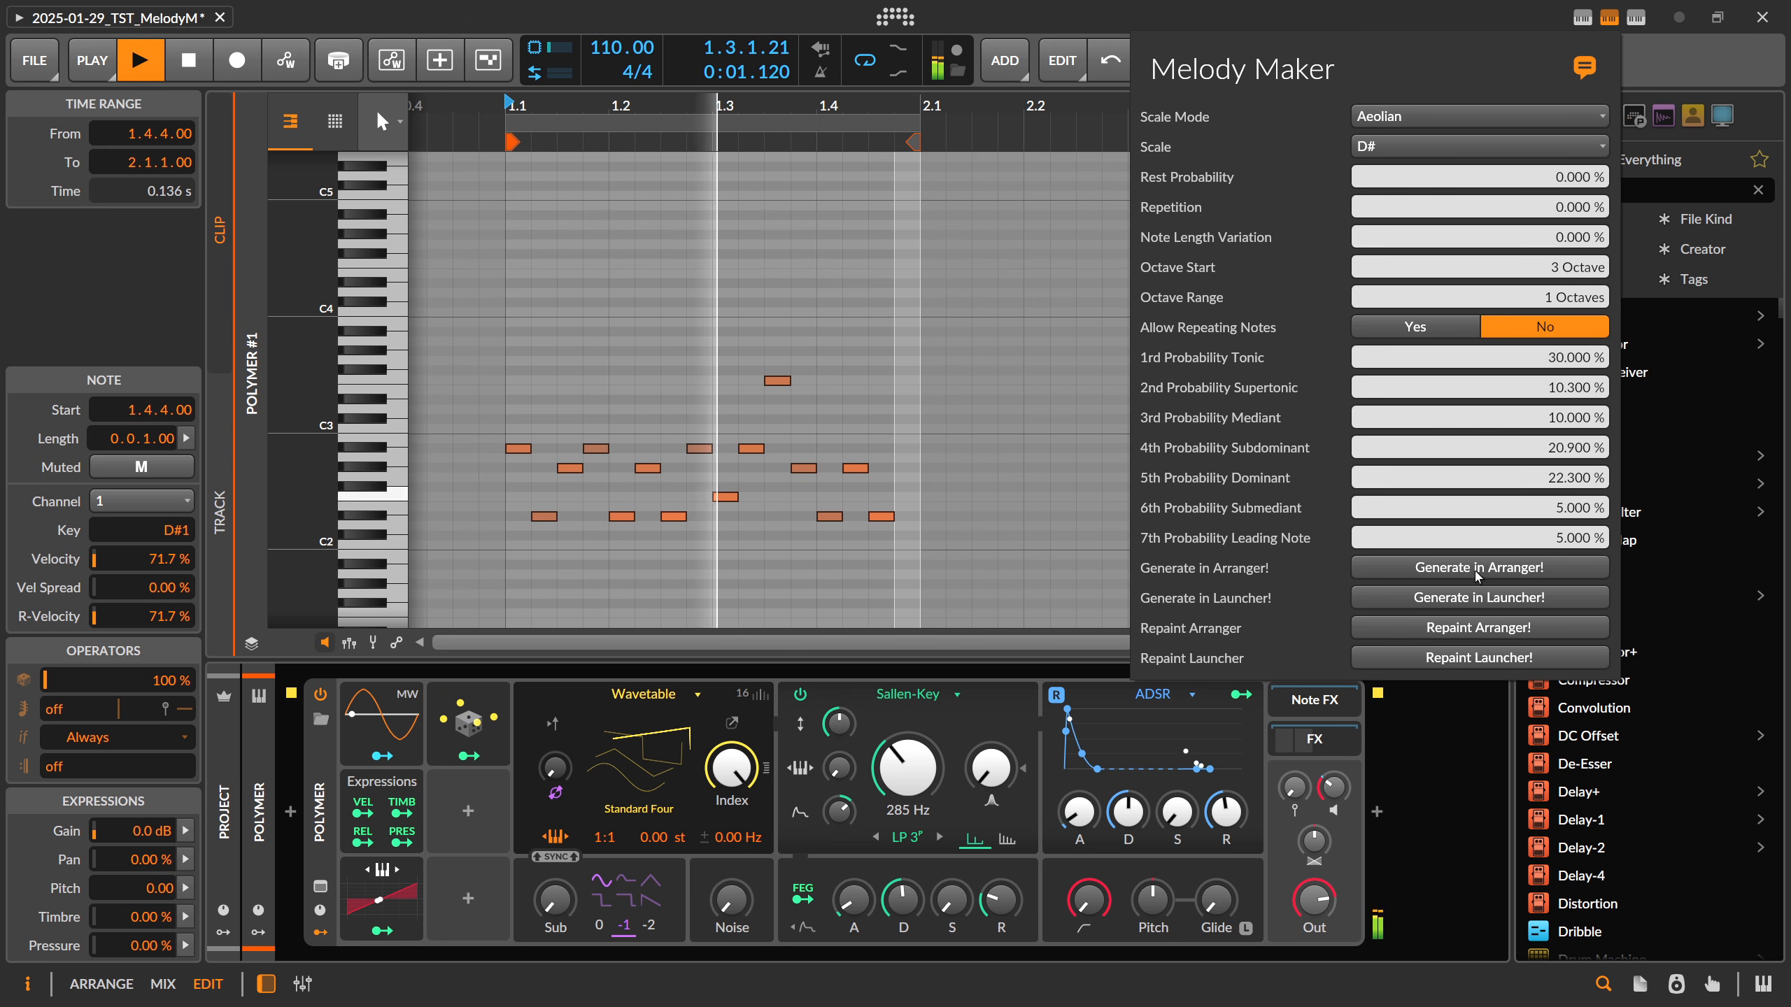
# Stop playback in the Arrange view and generate a fresh Melody Maker melody in the Polymer #1 clip
pyautogui.click(1013, 270)
pyautogui.click(948, 228)
pyautogui.hotkey('alt', '1')
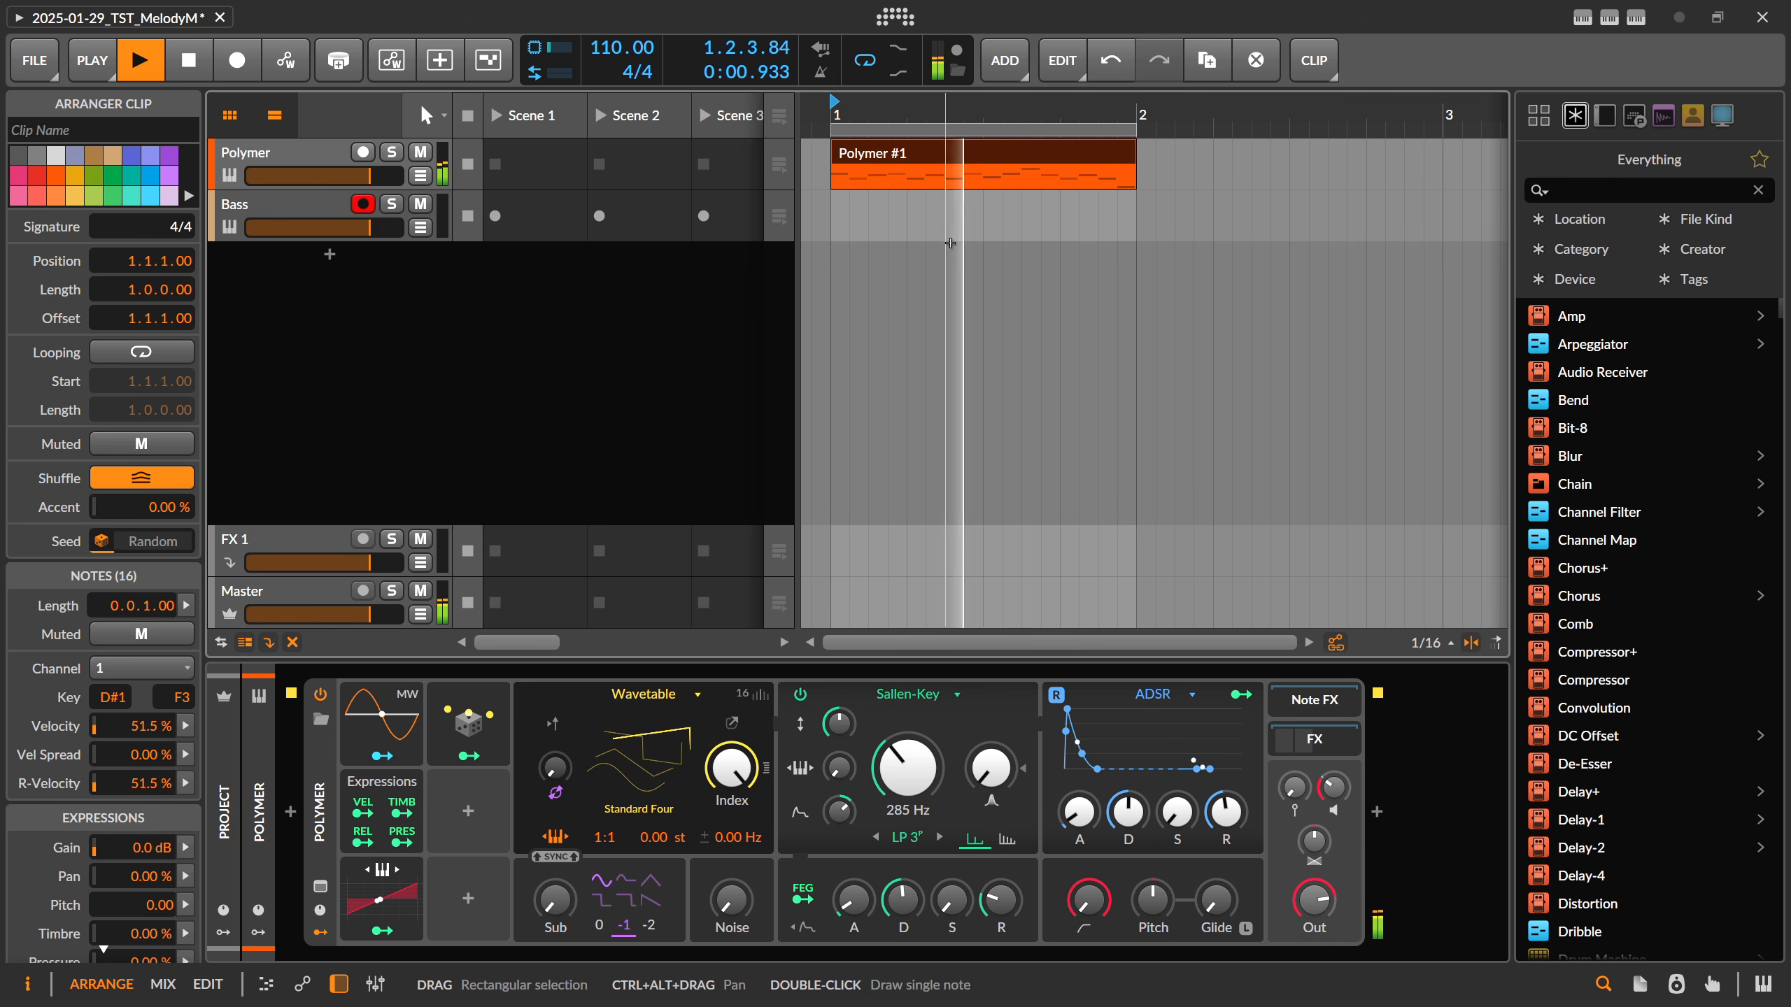
pyautogui.press('space')
pyautogui.scroll(-2, 859, 154)
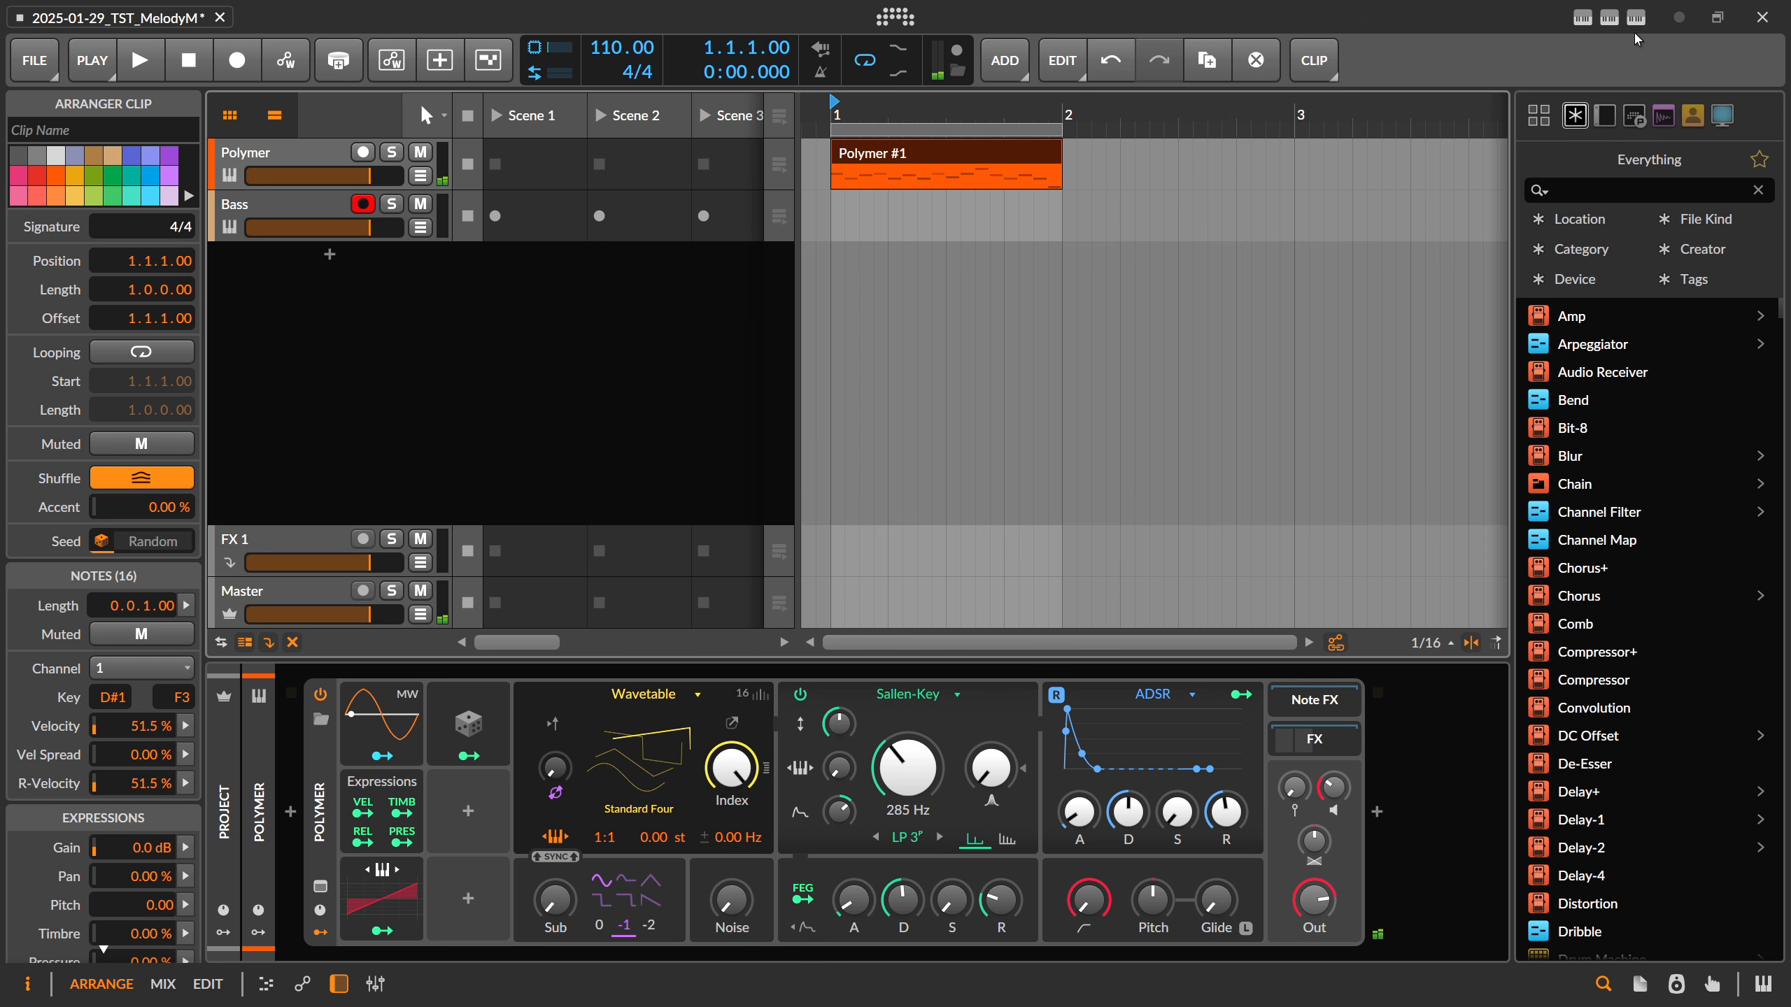
pyautogui.click(1612, 20)
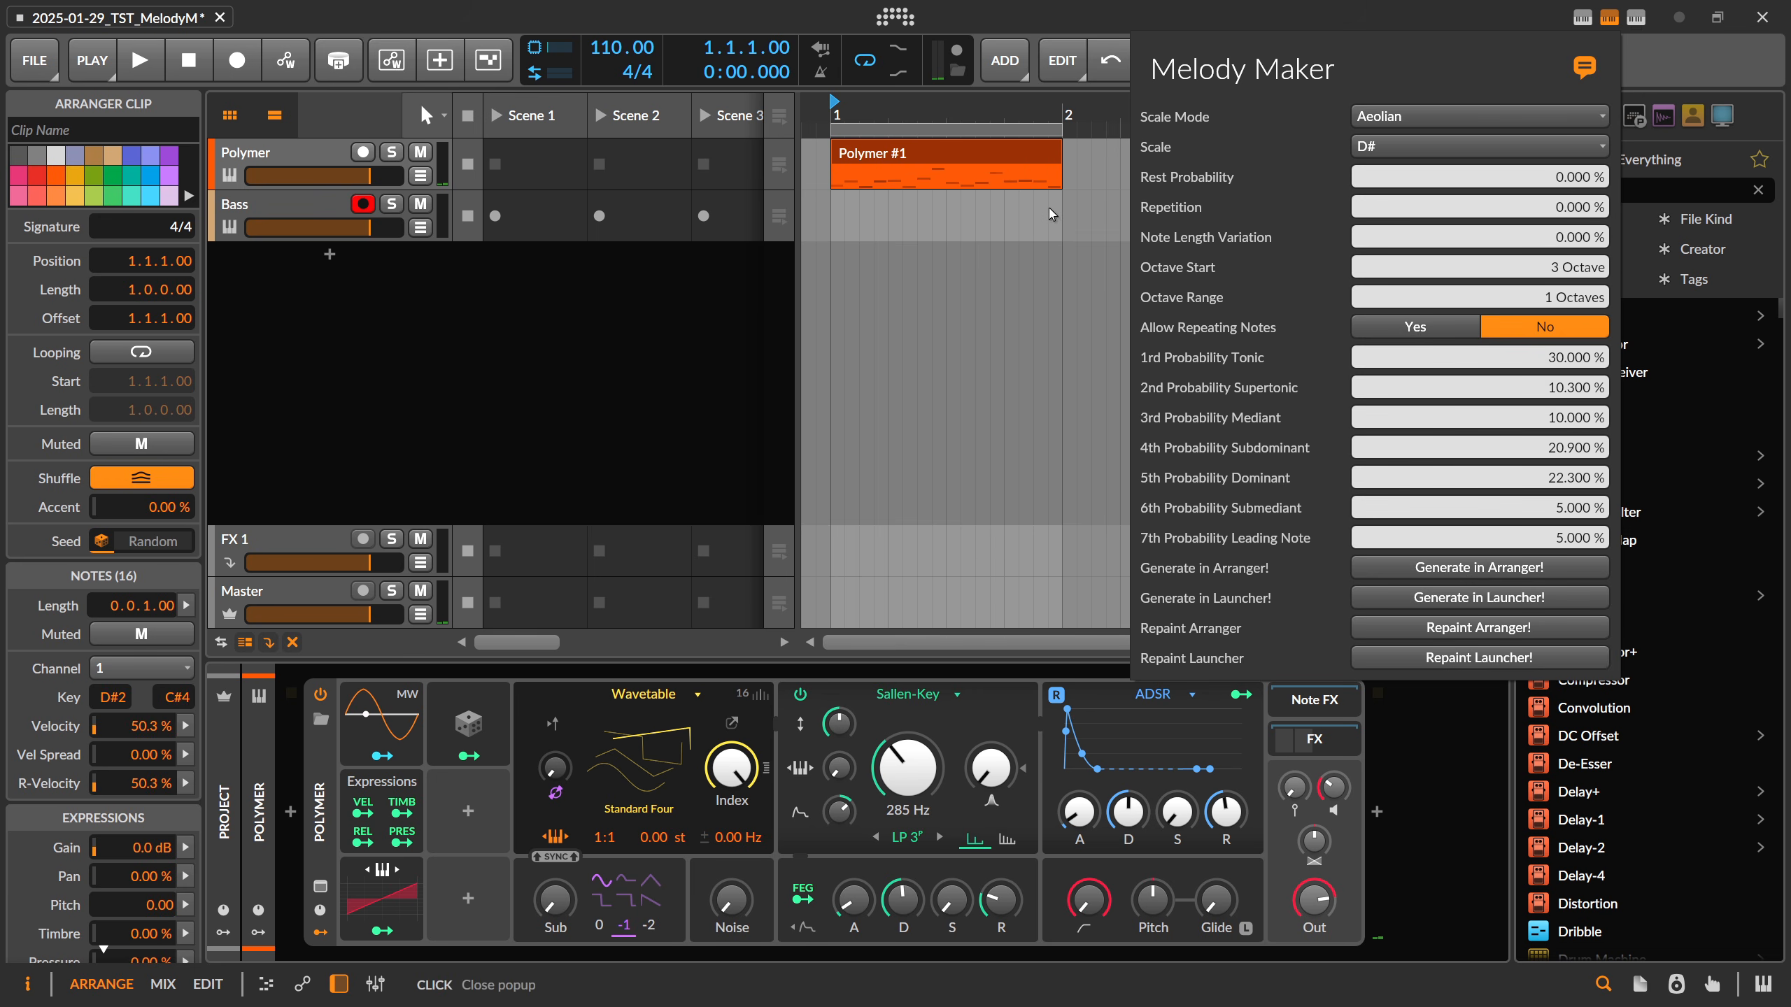
# Create an empty one-bar clip at bar 2 on the Polymer track, directly after Polymer #1
pyautogui.click(982, 124)
pyautogui.scroll(-2, 952, 118)
pyautogui.doubleClick(1001, 152)
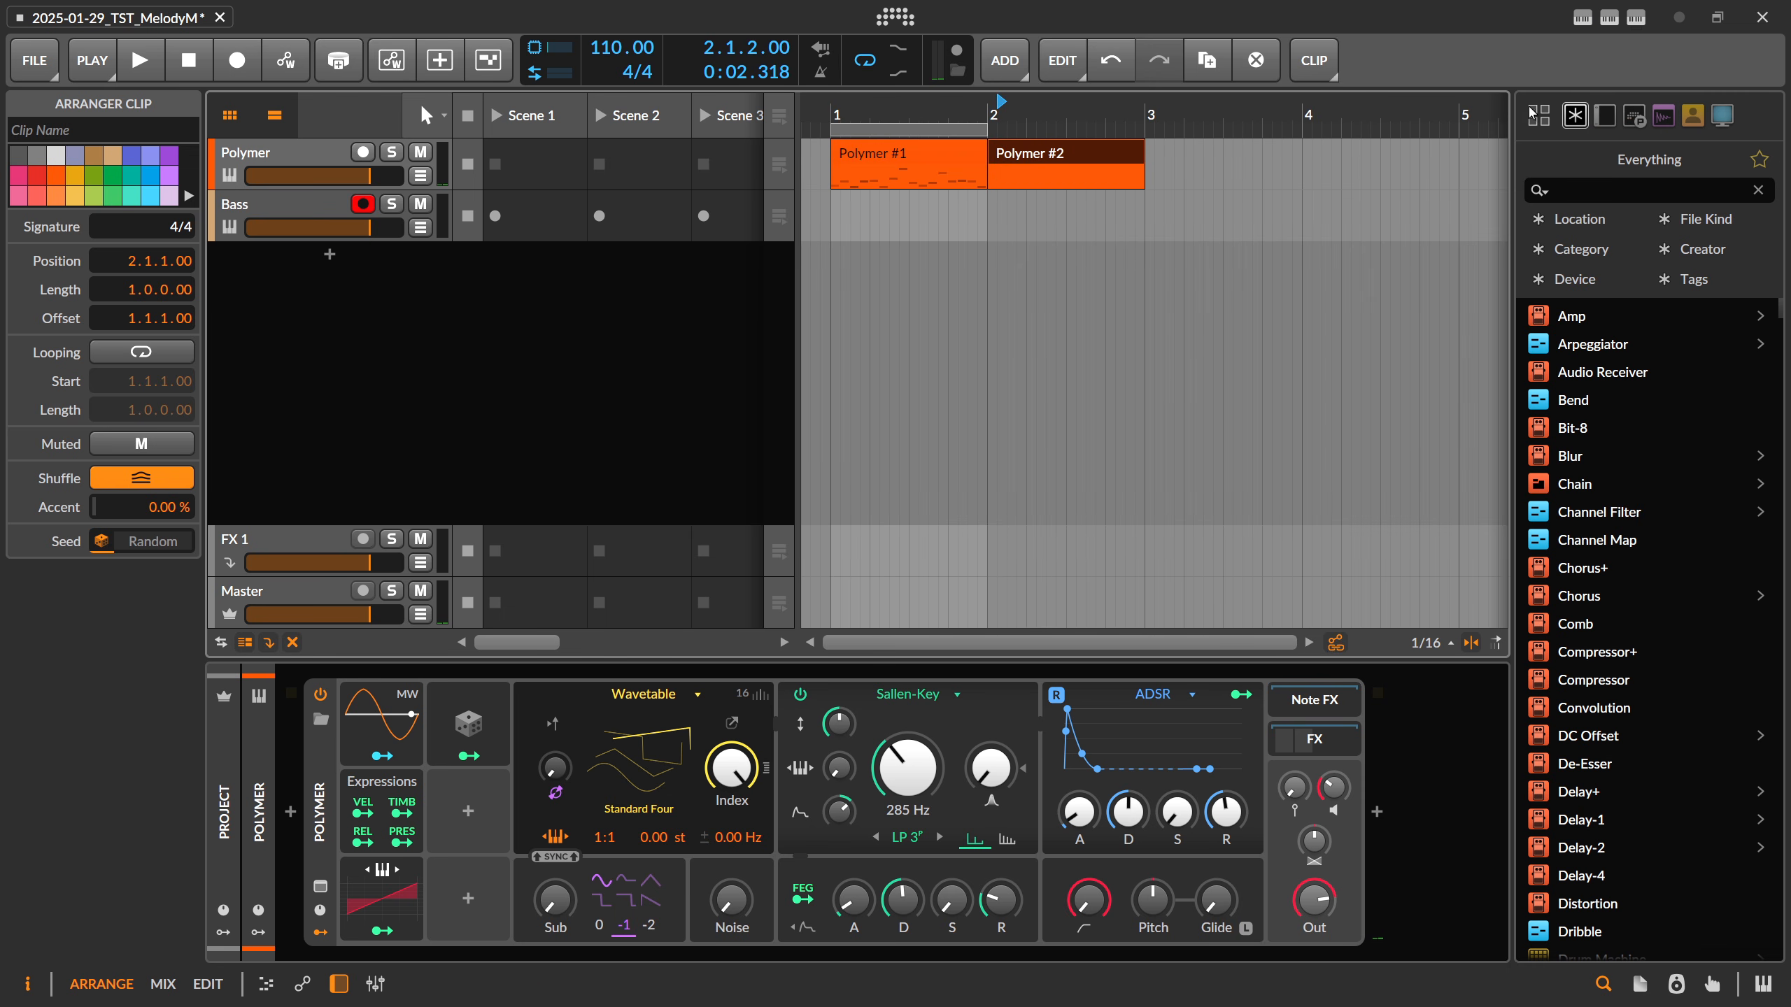
pyautogui.click(1054, 169)
pyautogui.click(1037, 156)
# Select the empty Polymer clip at bar 2 and generate a Melody Maker melody in it
pyautogui.click(934, 154)
pyautogui.press('Right')
pyautogui.press('Left')
pyautogui.press('Right')
pyautogui.click(1610, 18)
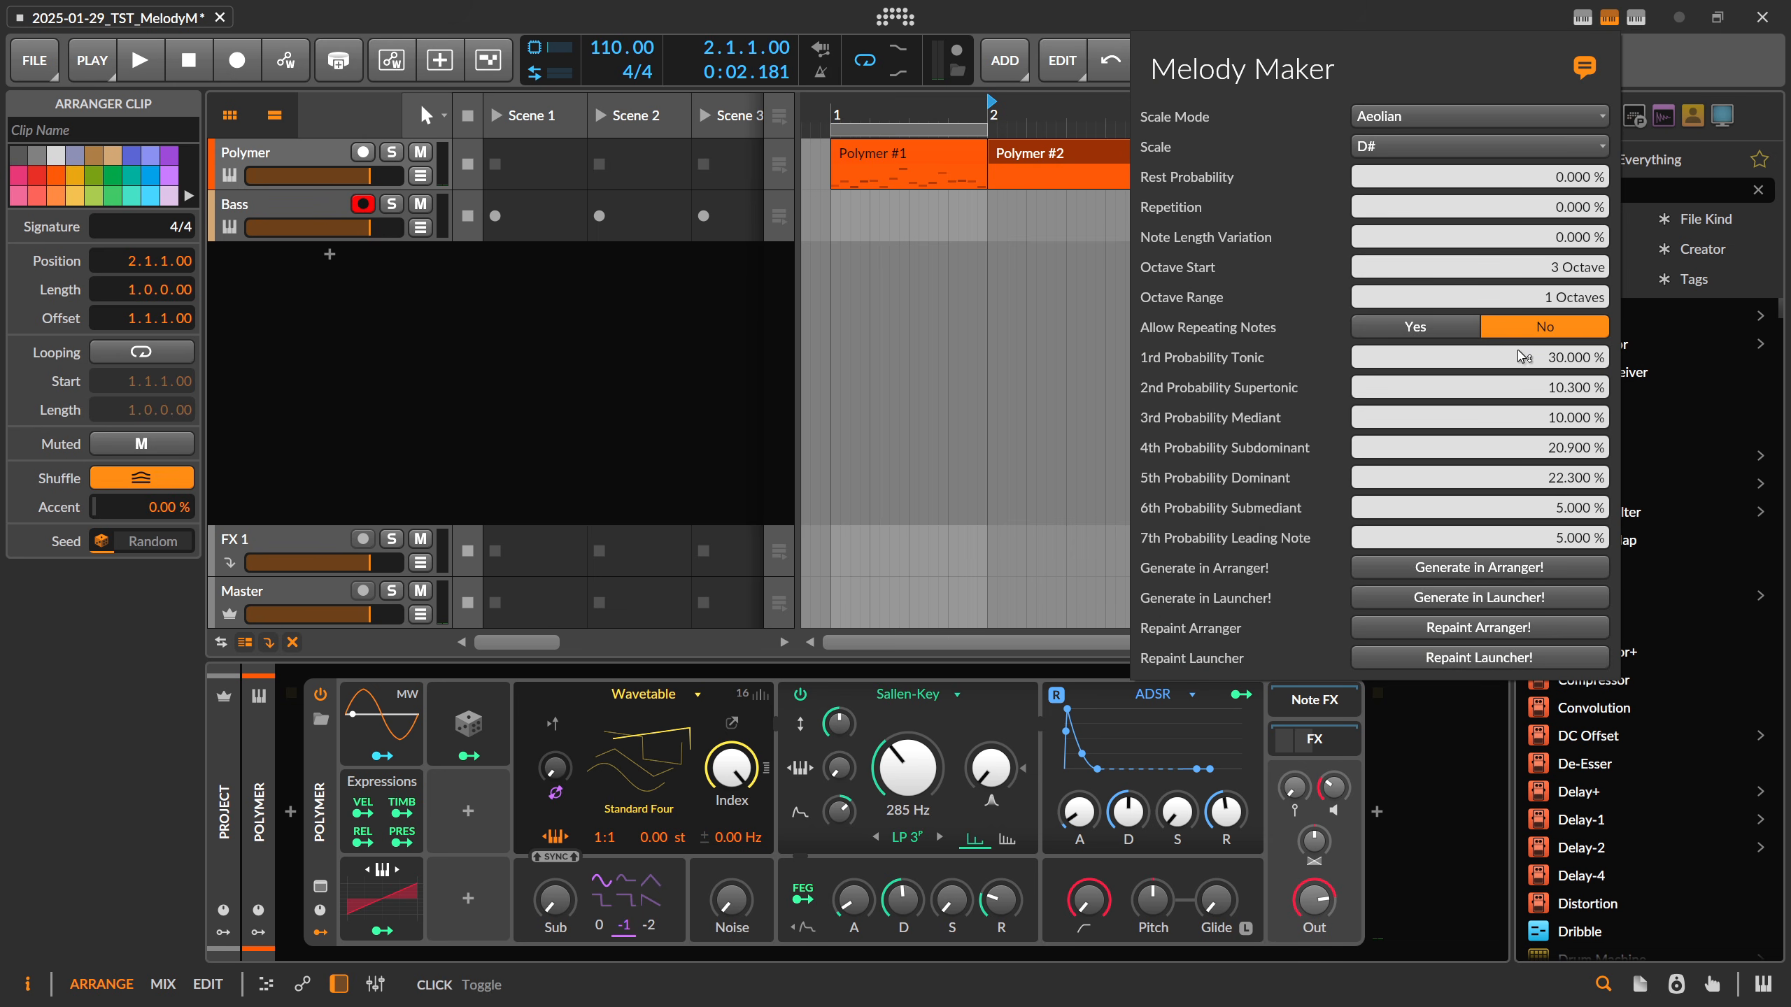
pyautogui.click(1431, 577)
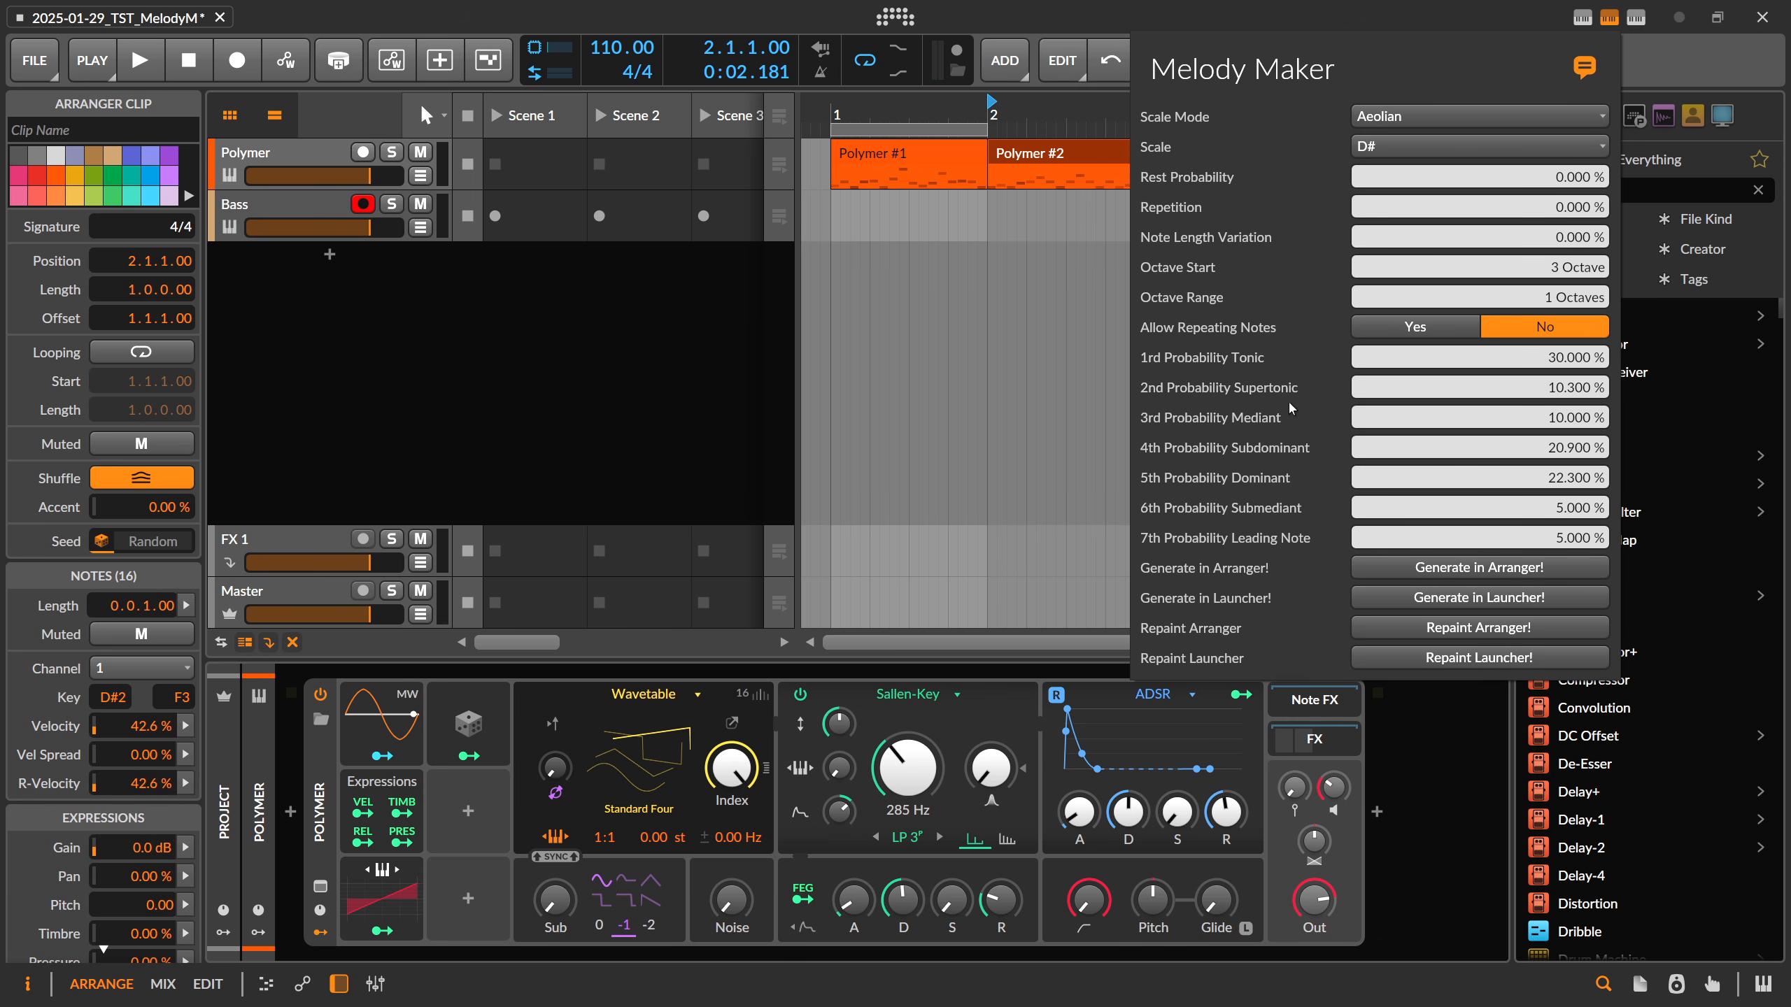
pyautogui.click(1074, 166)
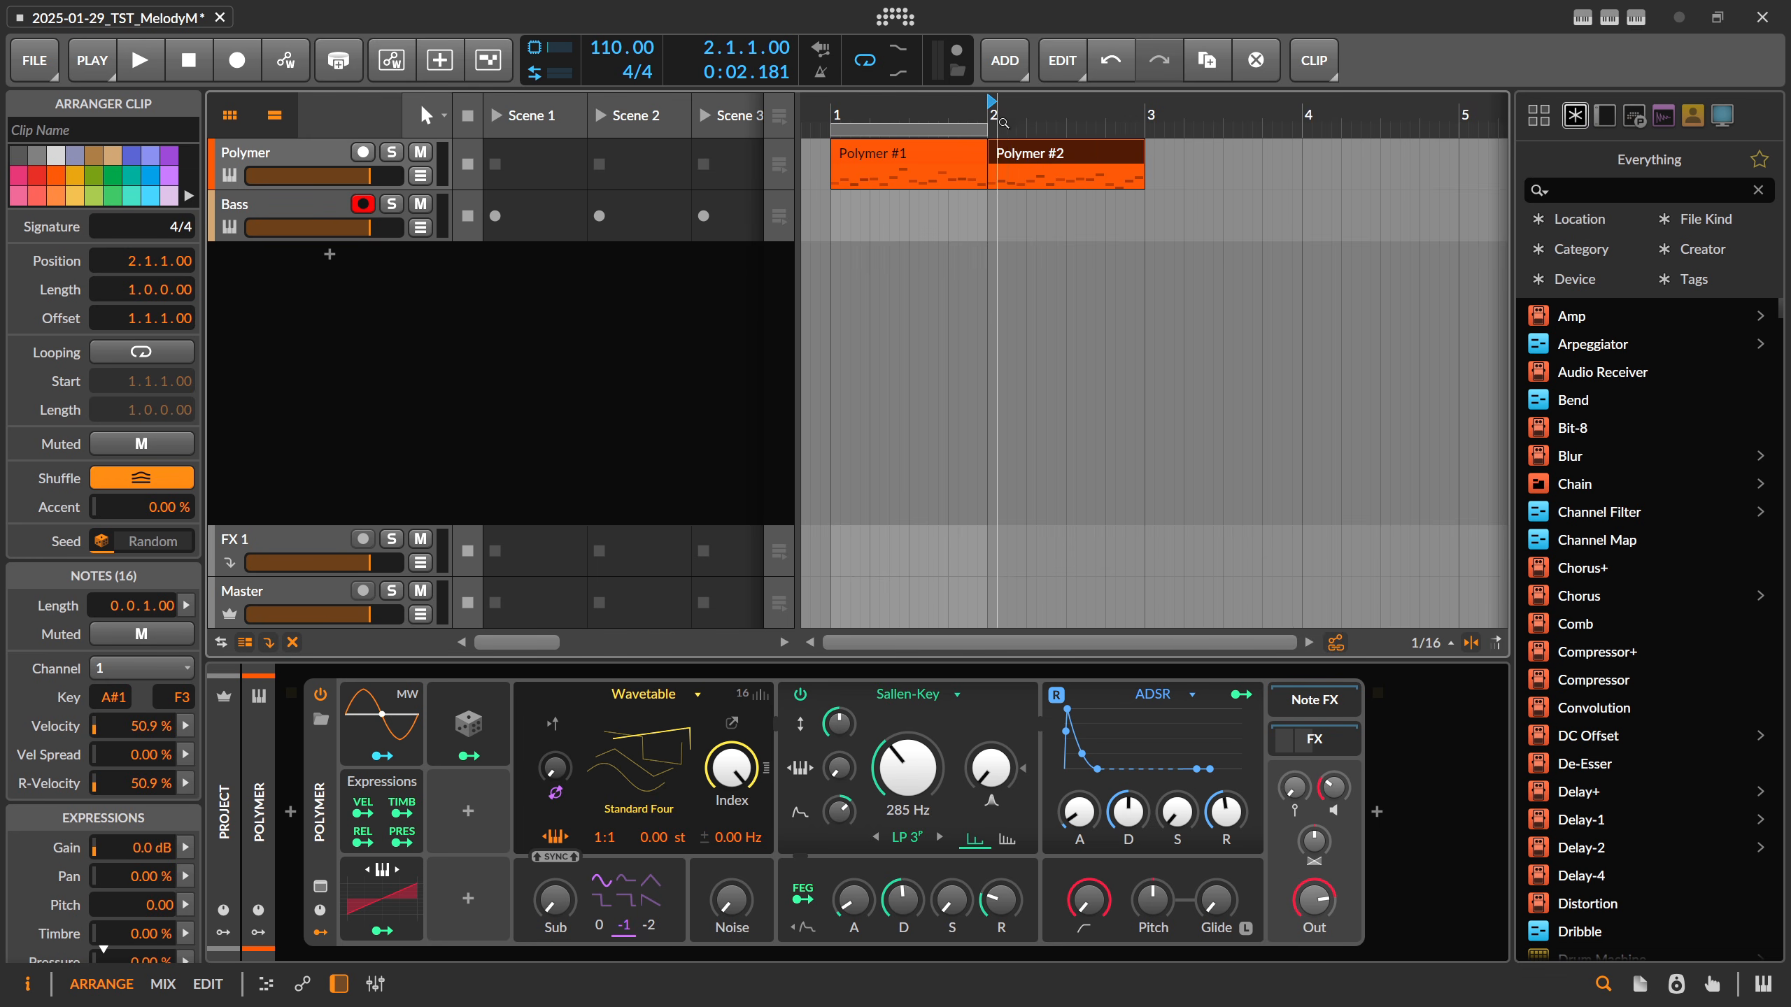
# Create launcher clips for Polymer in Scene 1 and Scene 2, and generate a melody in the Scene 1 clip
pyautogui.doubleClick(548, 179)
pyautogui.hotkey('ctrl', 'd')
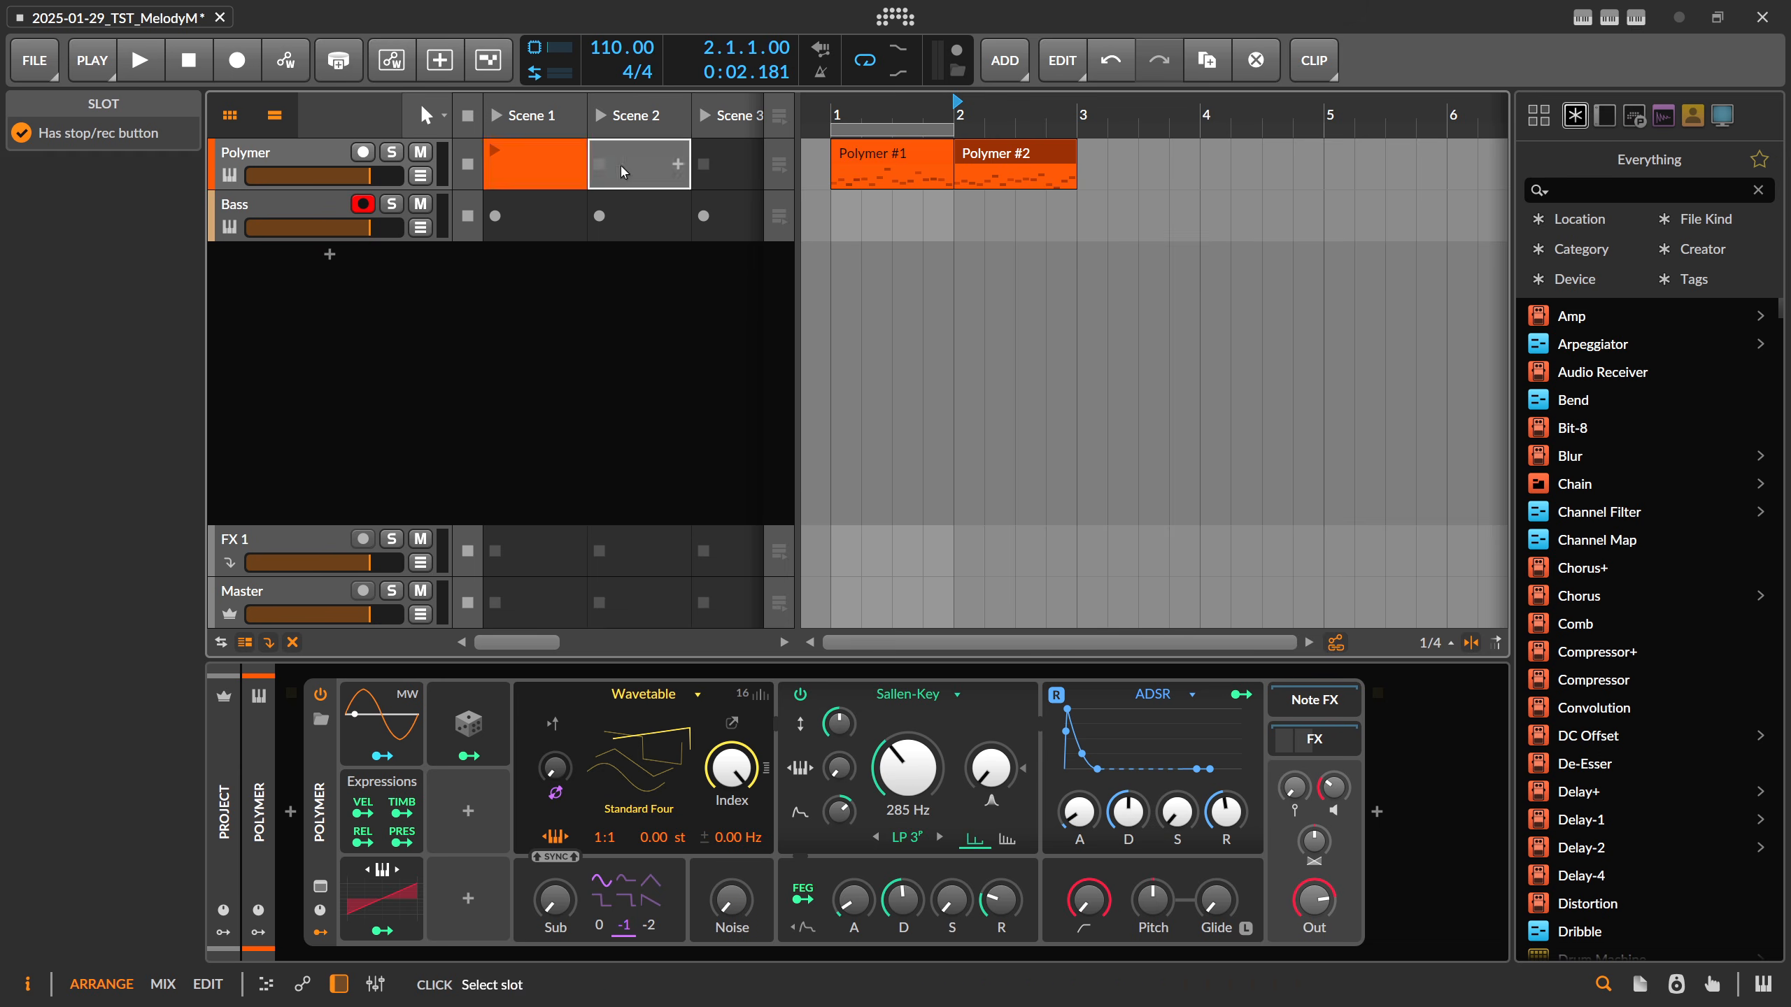
pyautogui.click(1610, 18)
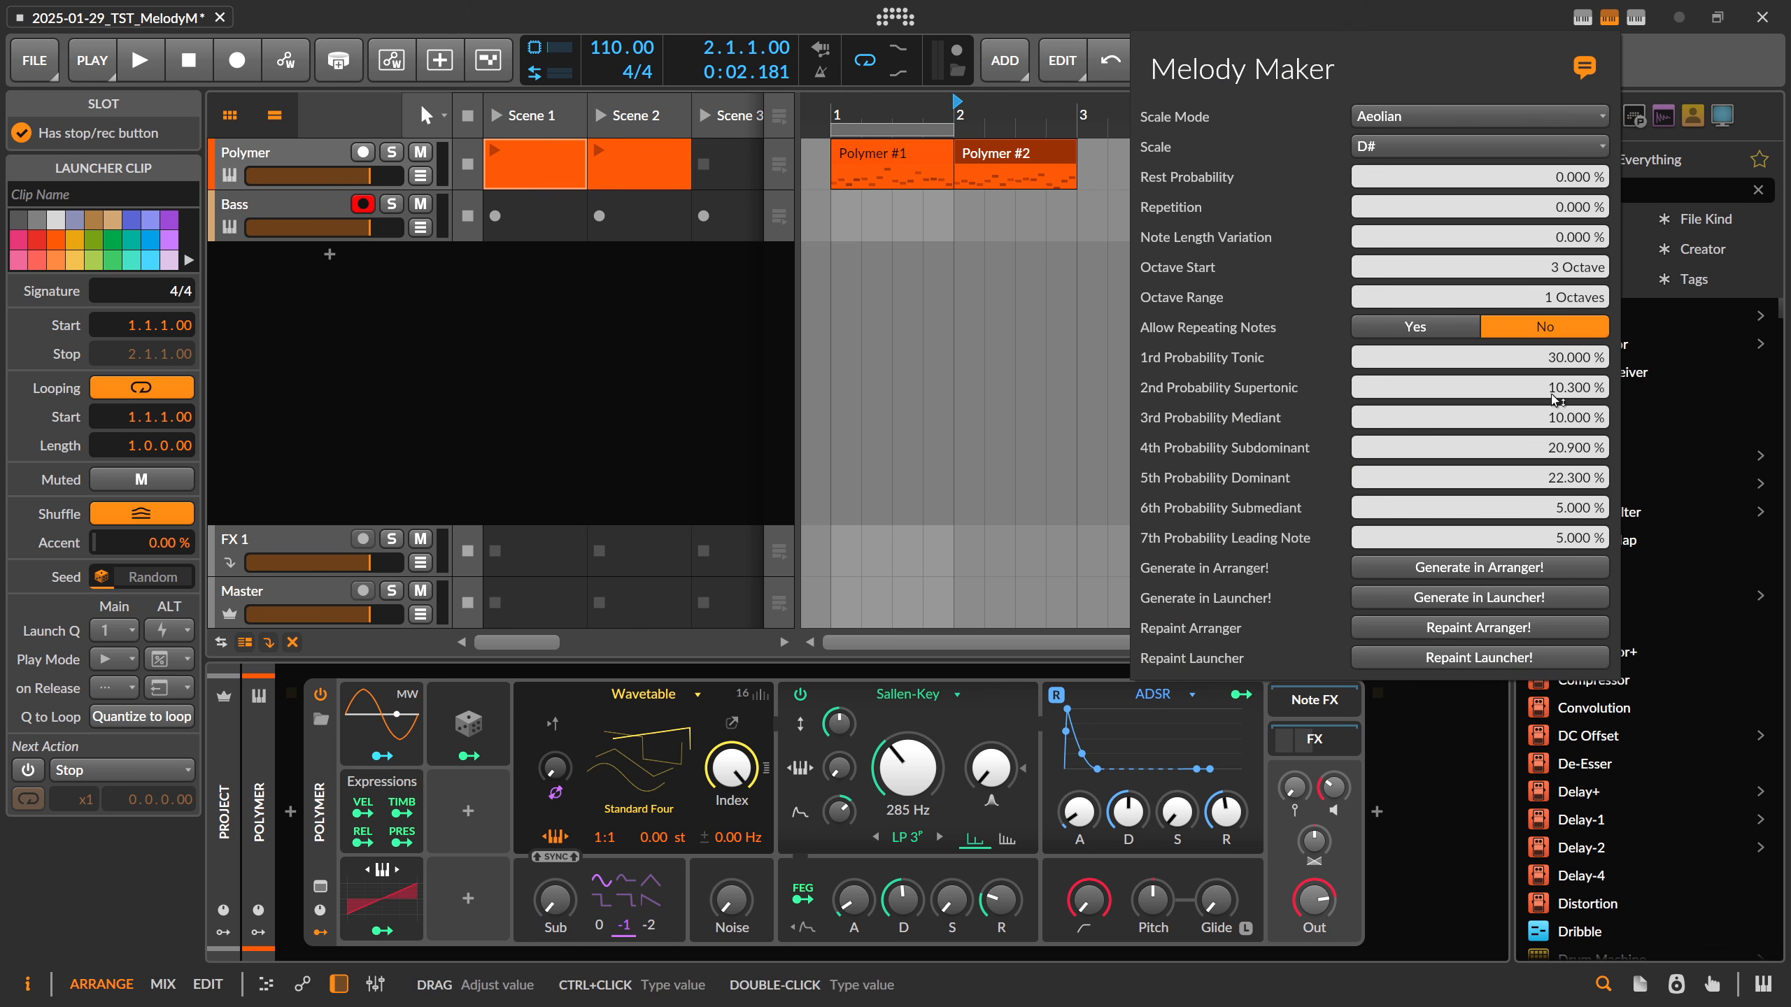
pyautogui.click(1485, 601)
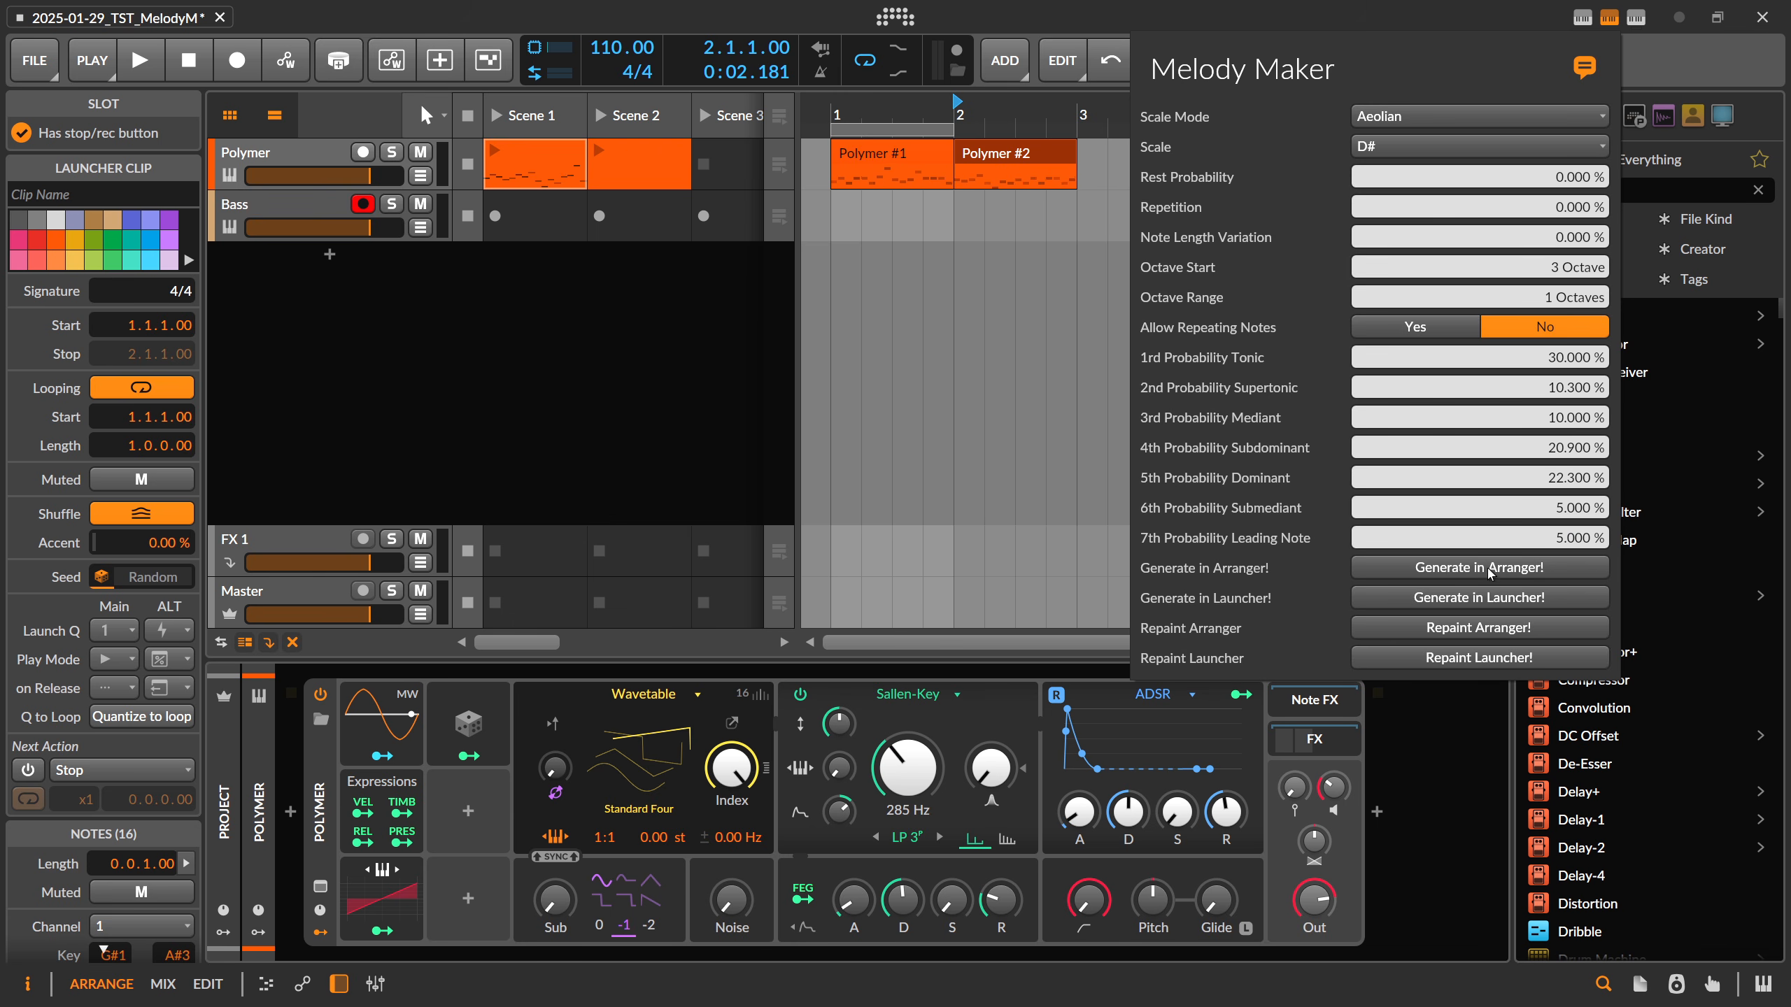
pyautogui.click(1479, 596)
pyautogui.click(923, 233)
# Open the Polymer #1 arranger clip in the note editor and generate a new melody in it
pyautogui.click(875, 160)
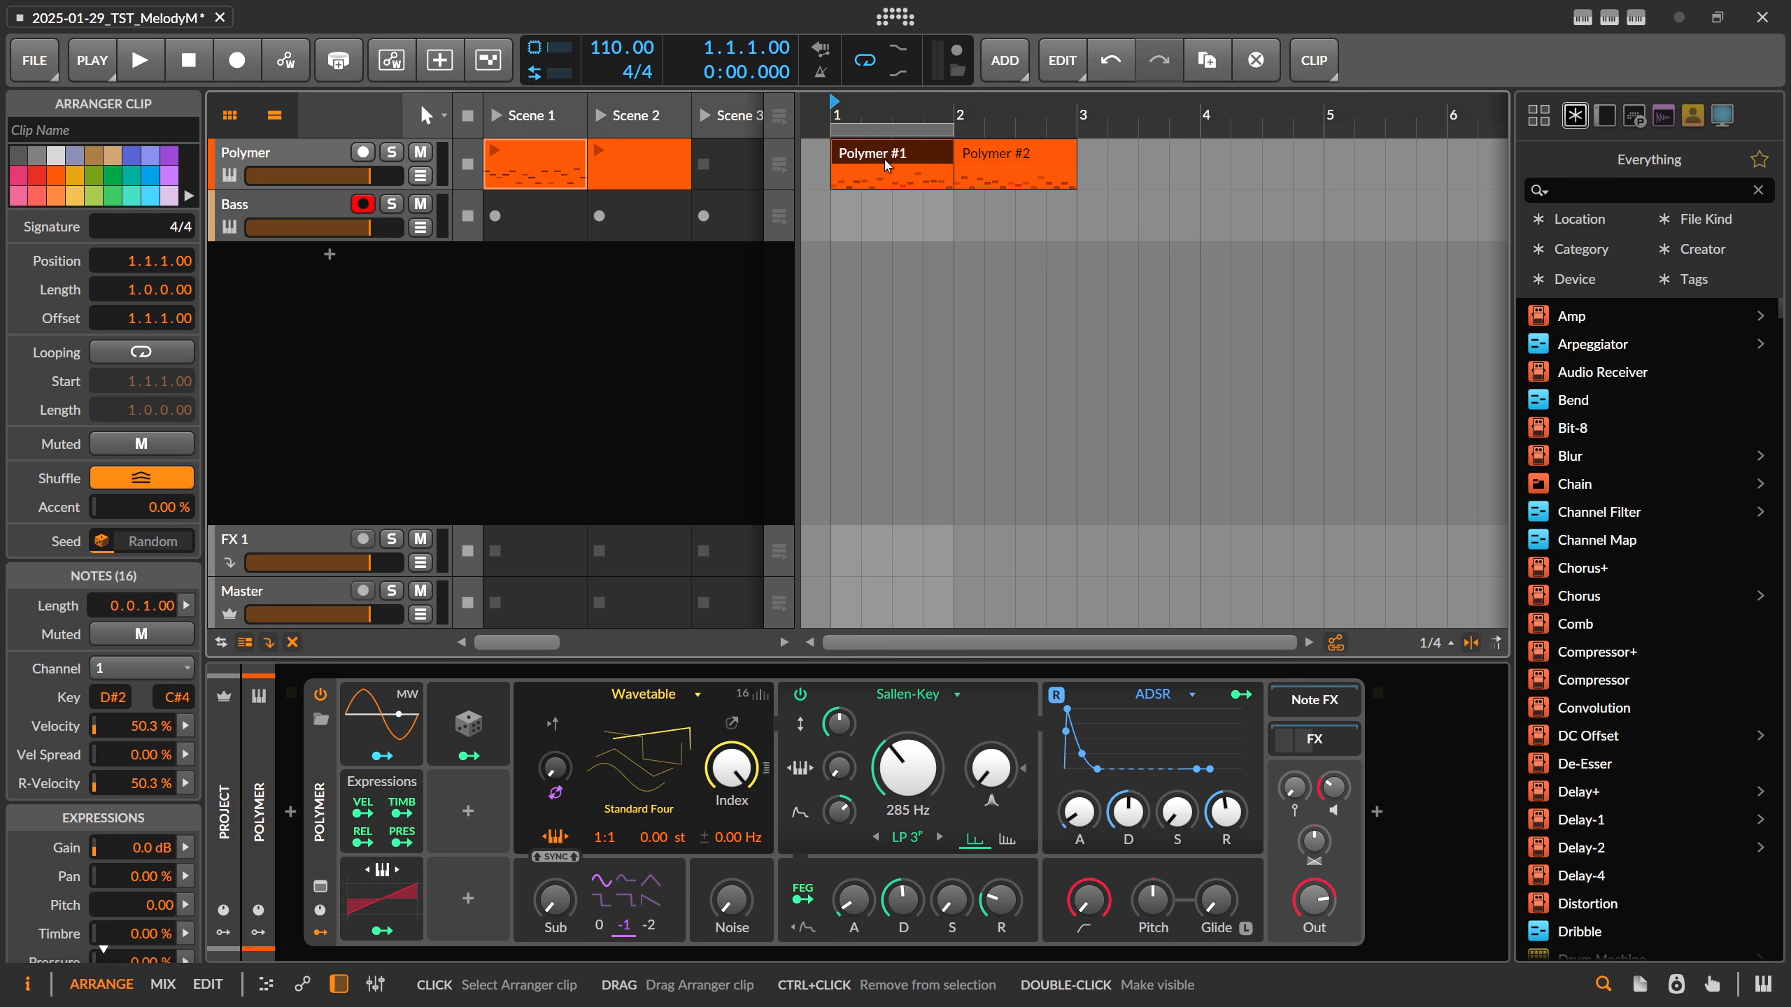
pyautogui.doubleClick(887, 165)
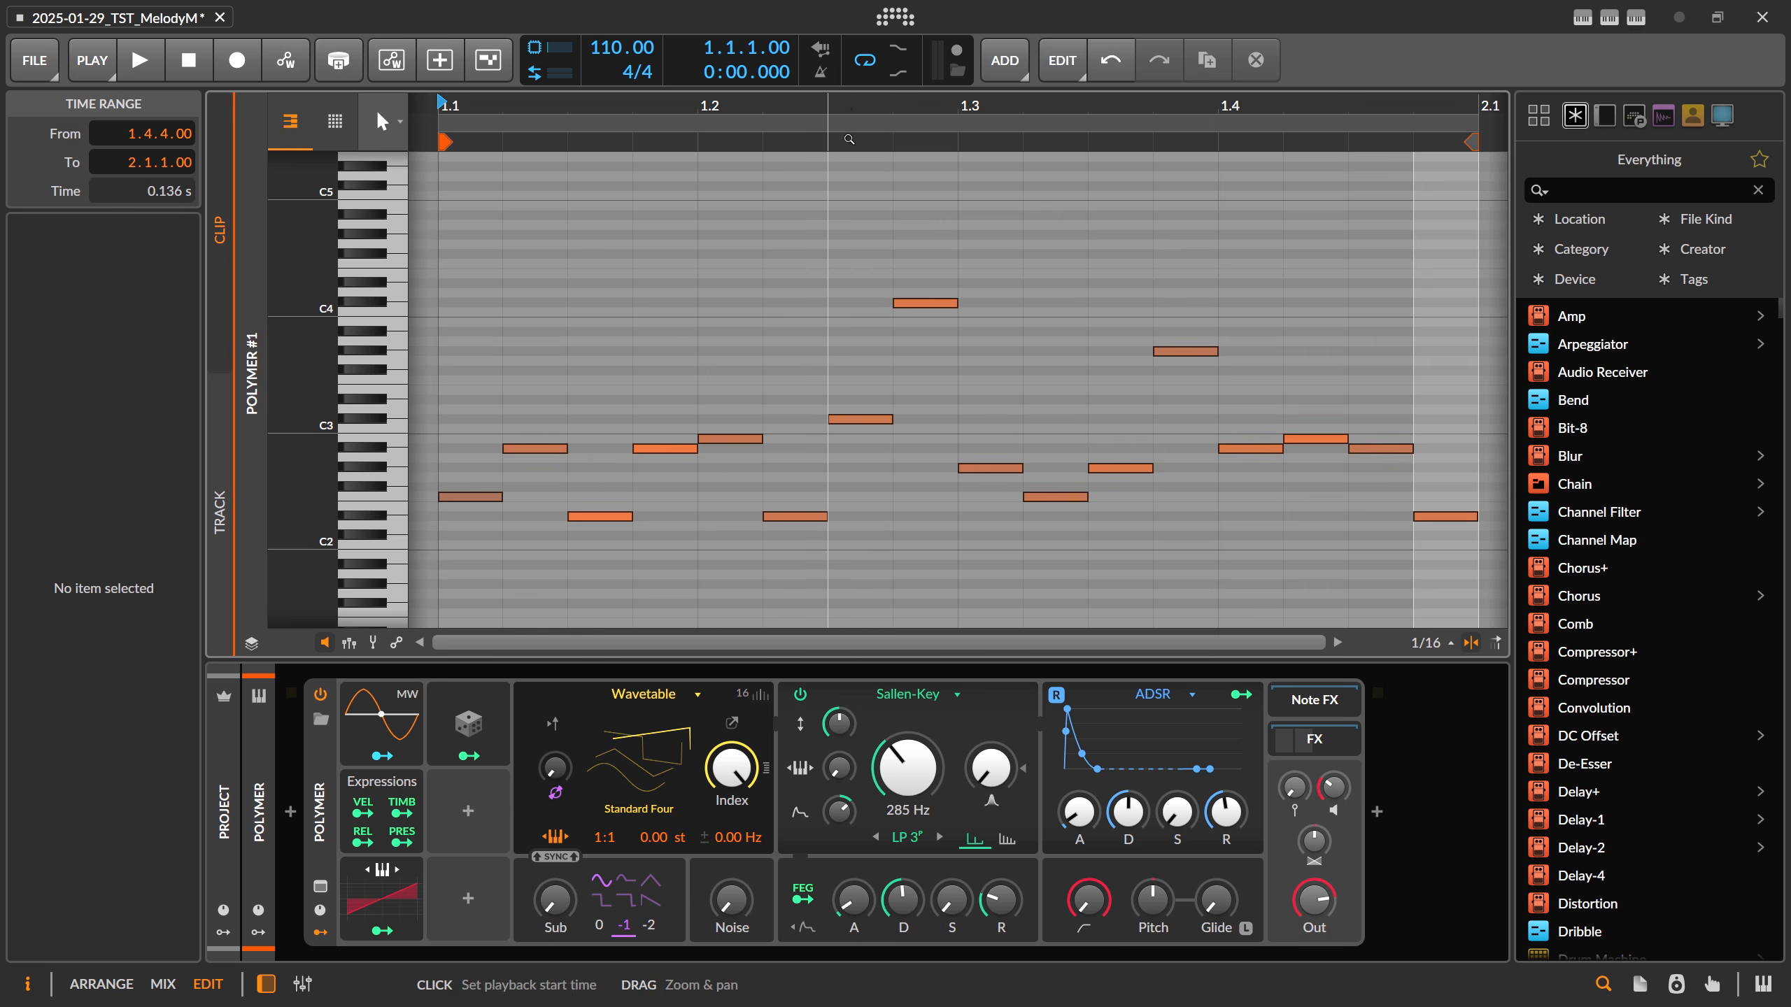
pyautogui.click(762, 204)
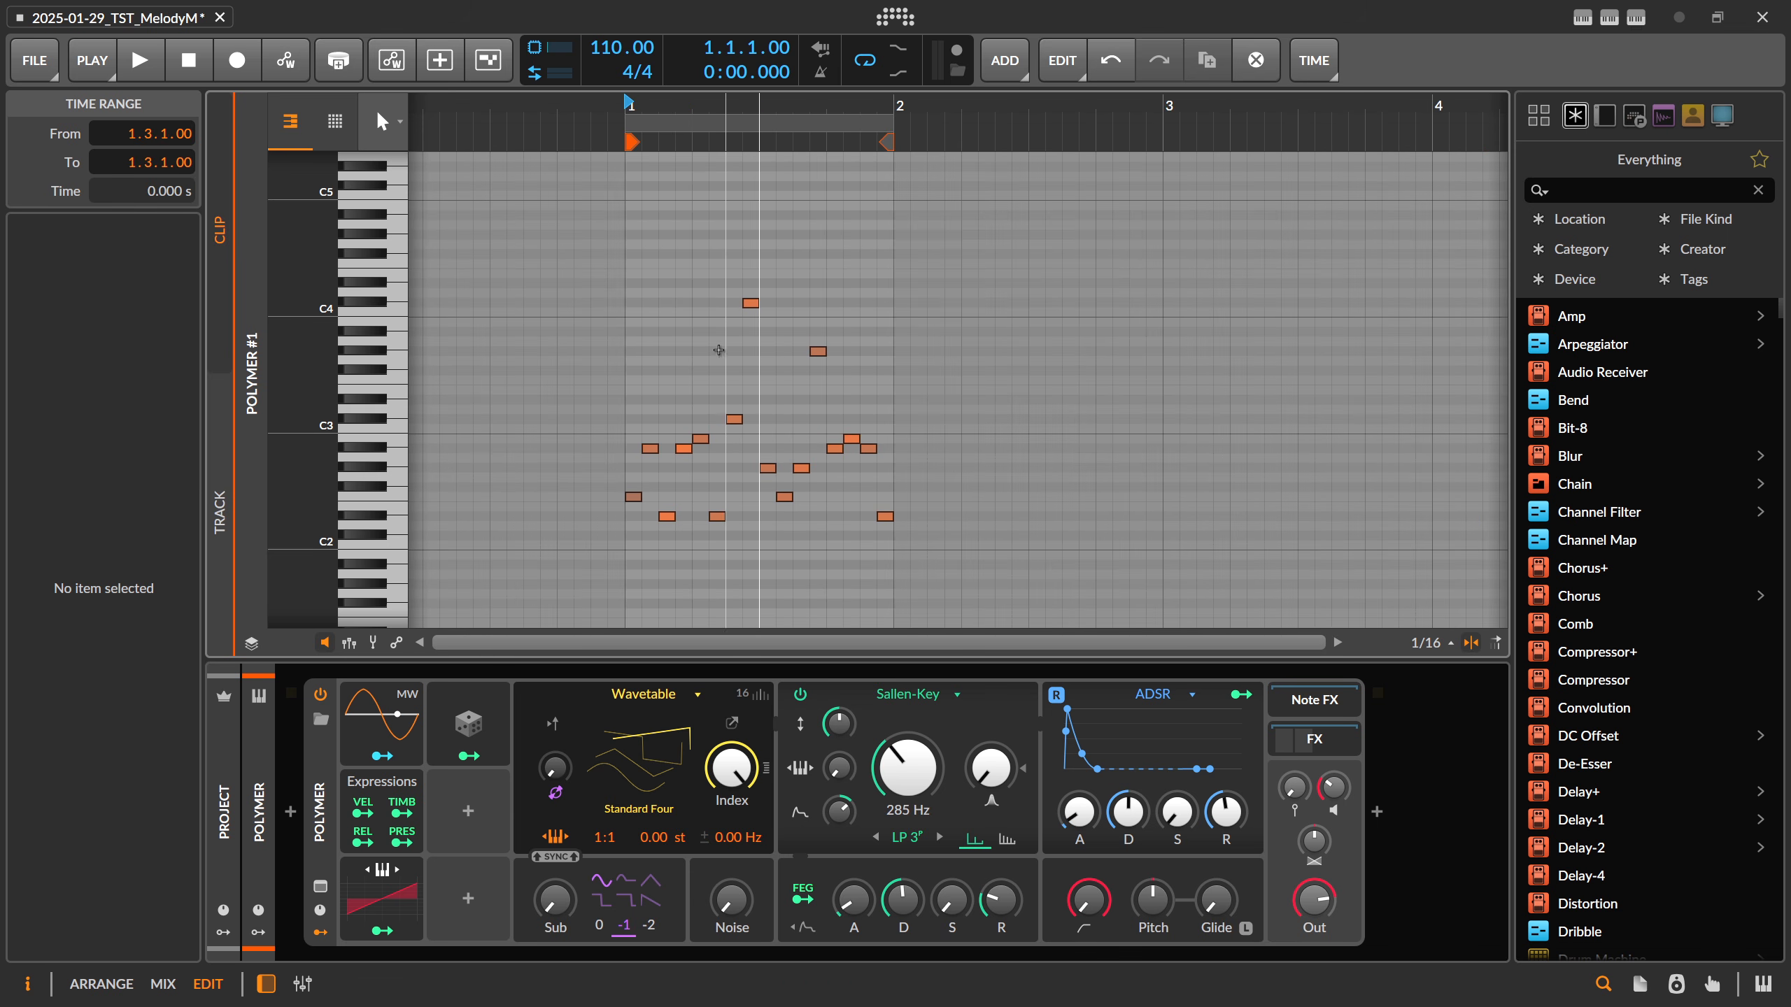
pyautogui.click(1609, 19)
pyautogui.click(1471, 567)
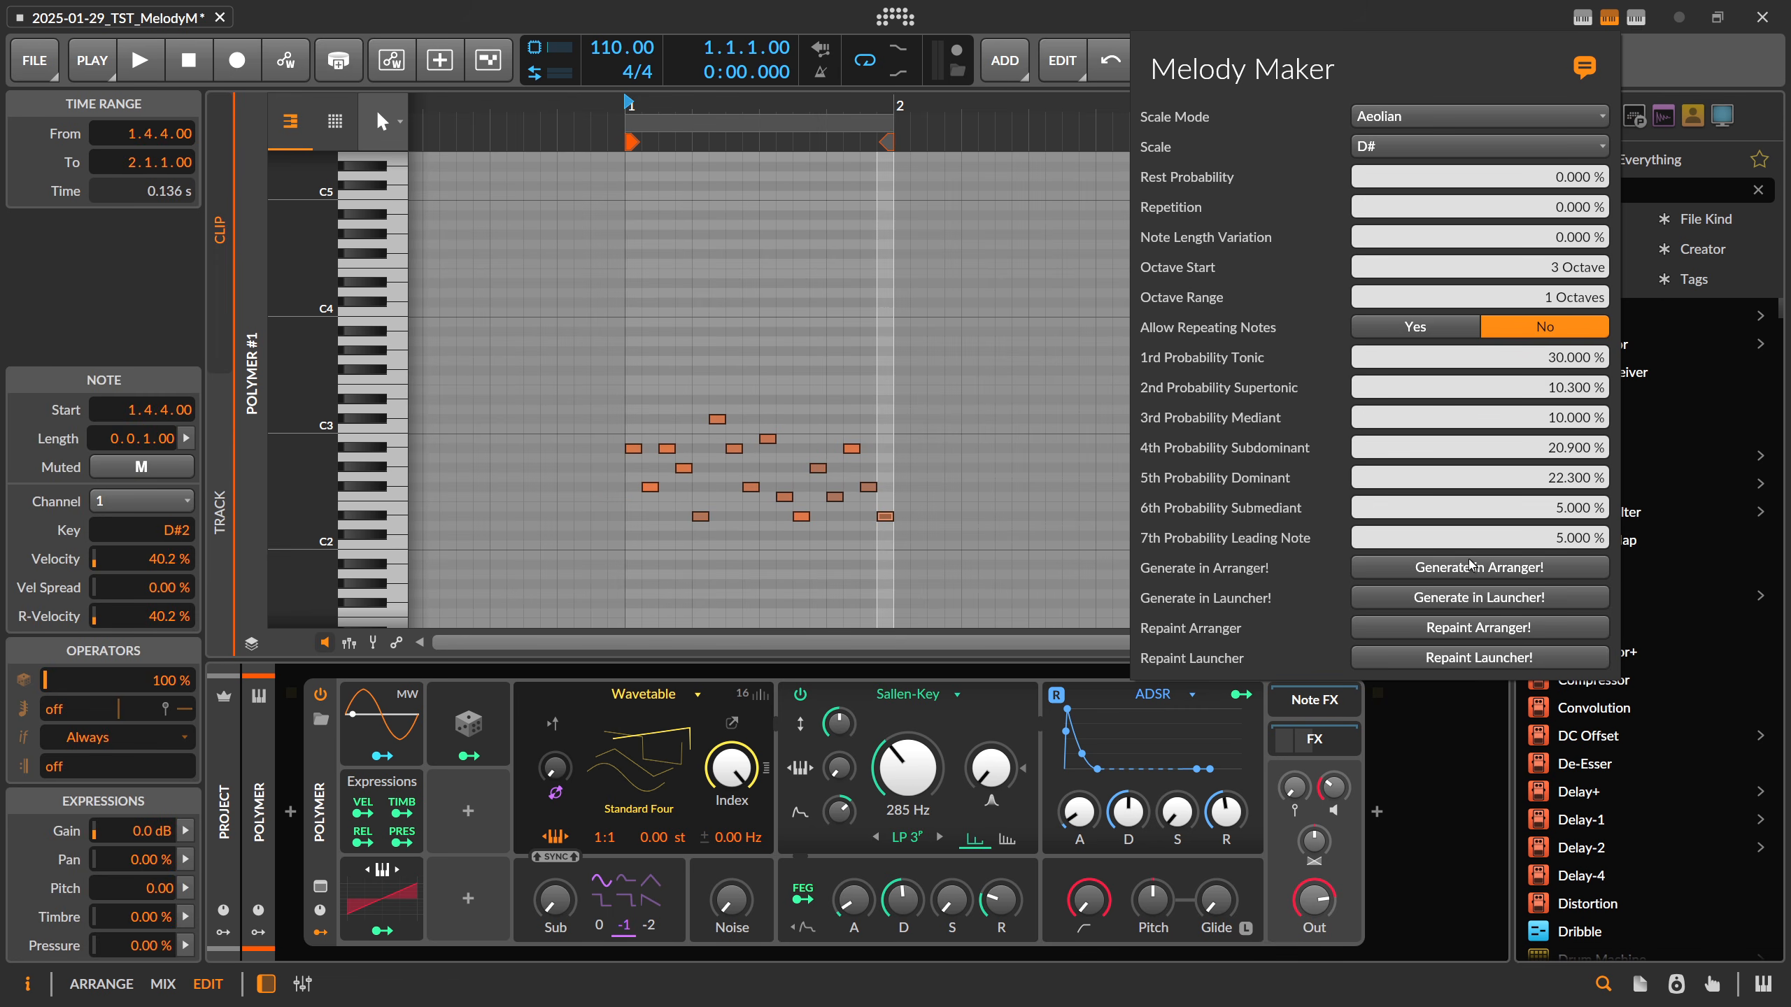
# Move the note at 1.1.3 up an octave, the one at 1.1.4 down, and the three notes from 1.2.4 down an octave
pyautogui.click(843, 484)
pyautogui.click(666, 449)
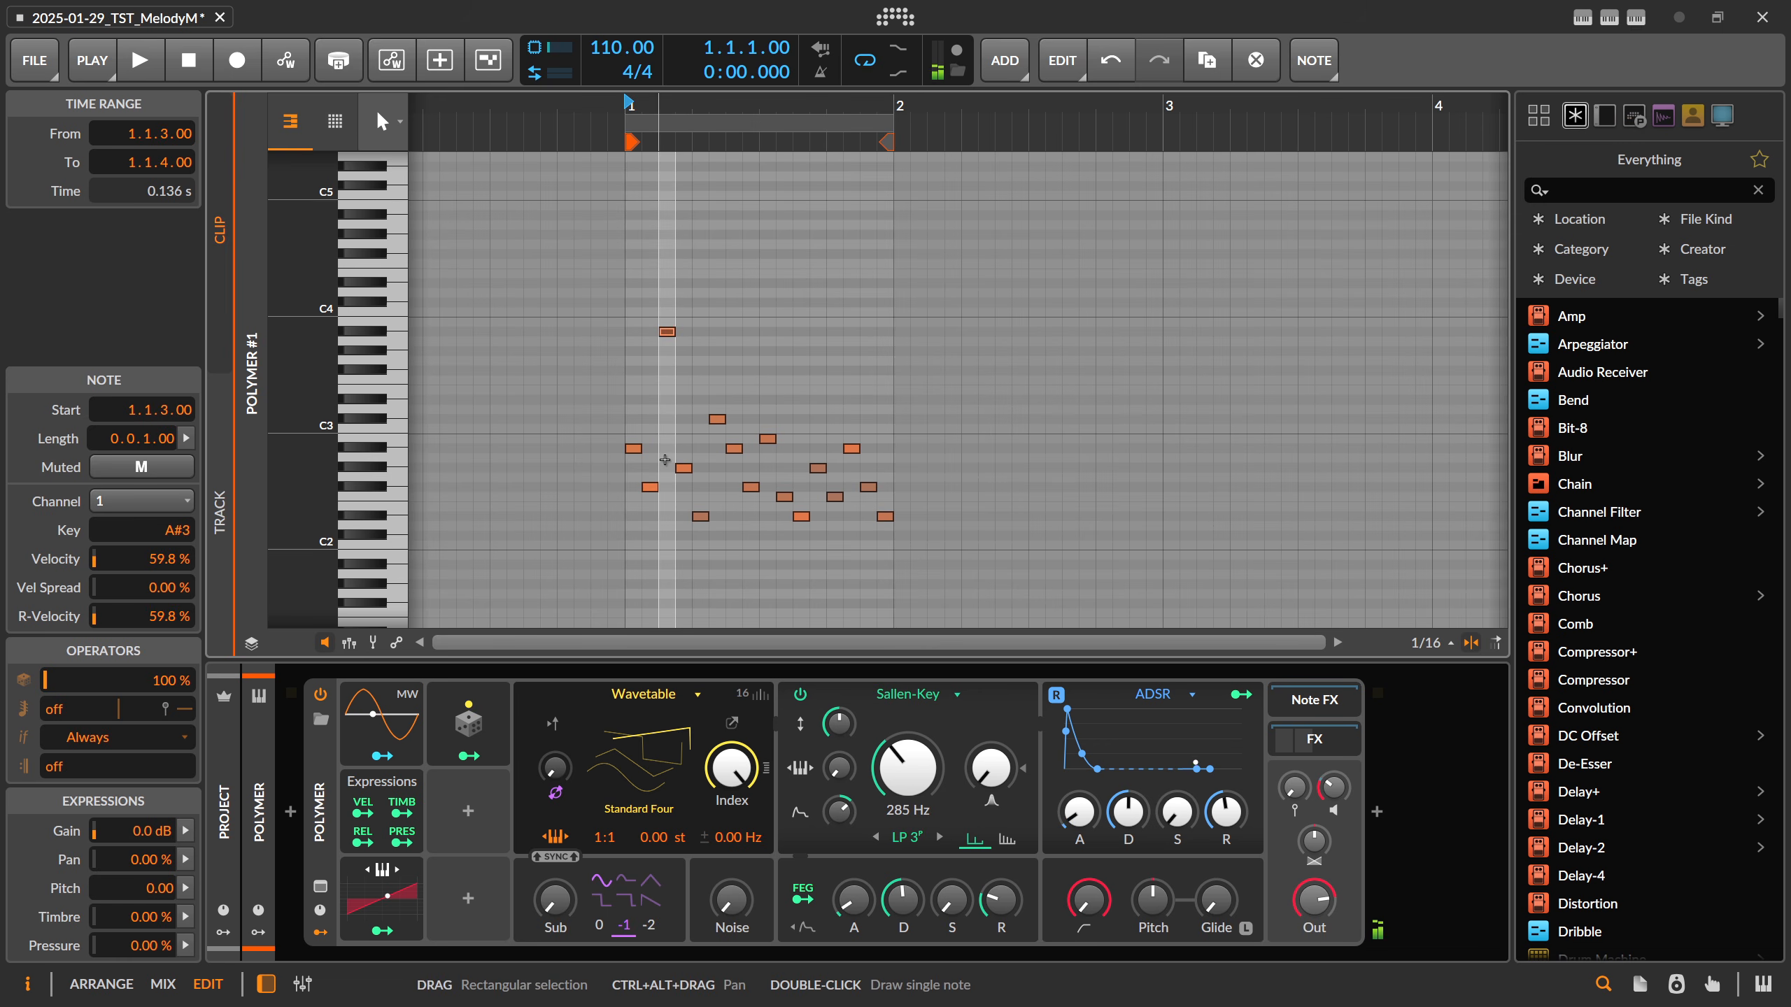
pyautogui.moveTo(668, 451); pyautogui.dragTo(680, 483)
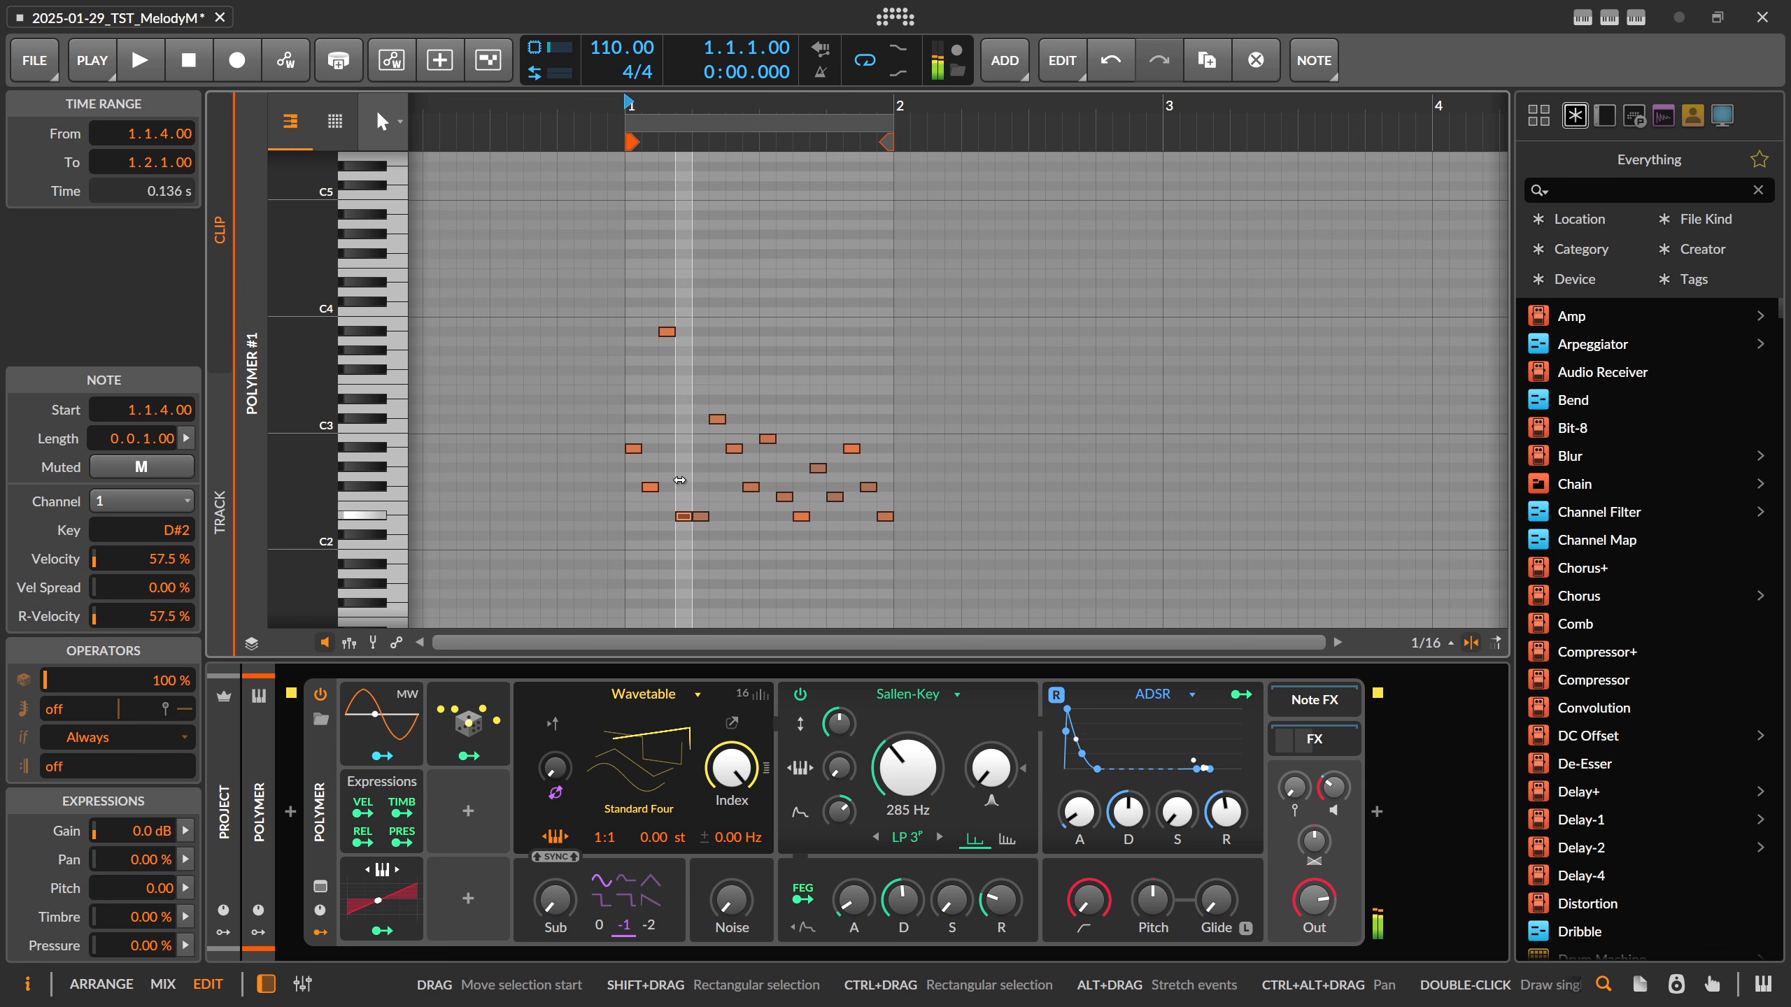
pyautogui.moveTo(752, 409); pyautogui.dragTo(777, 527)
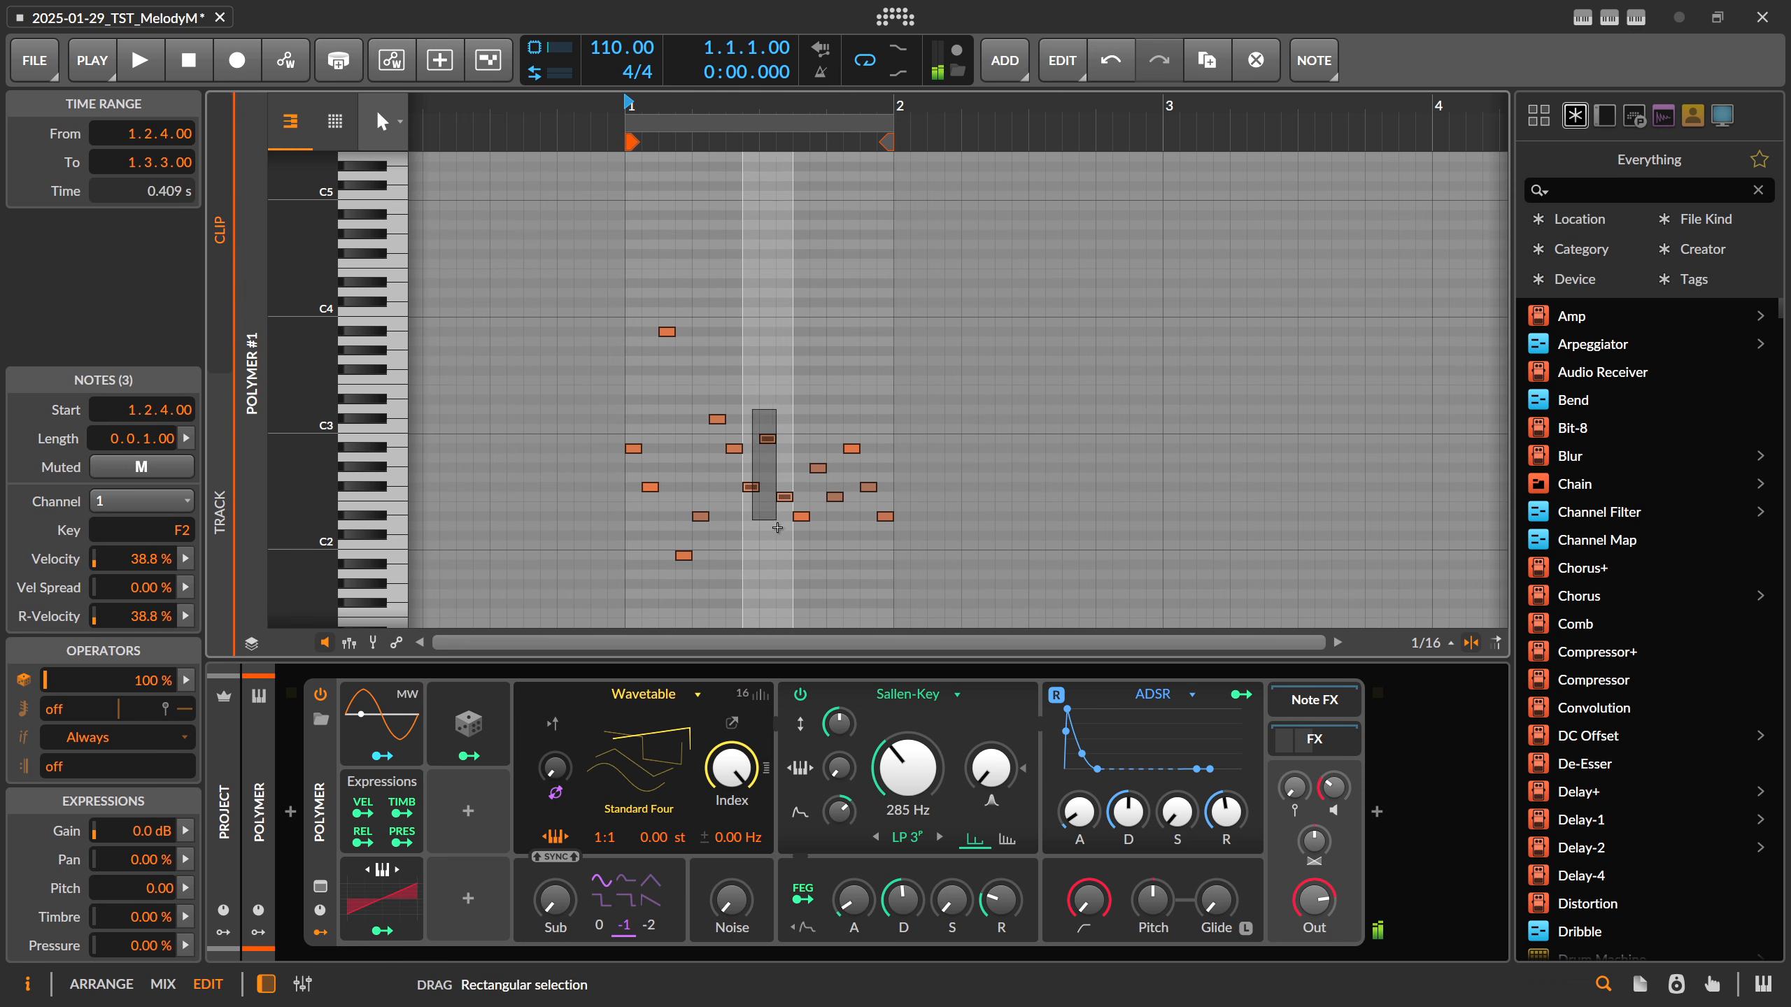
pyautogui.click(816, 388)
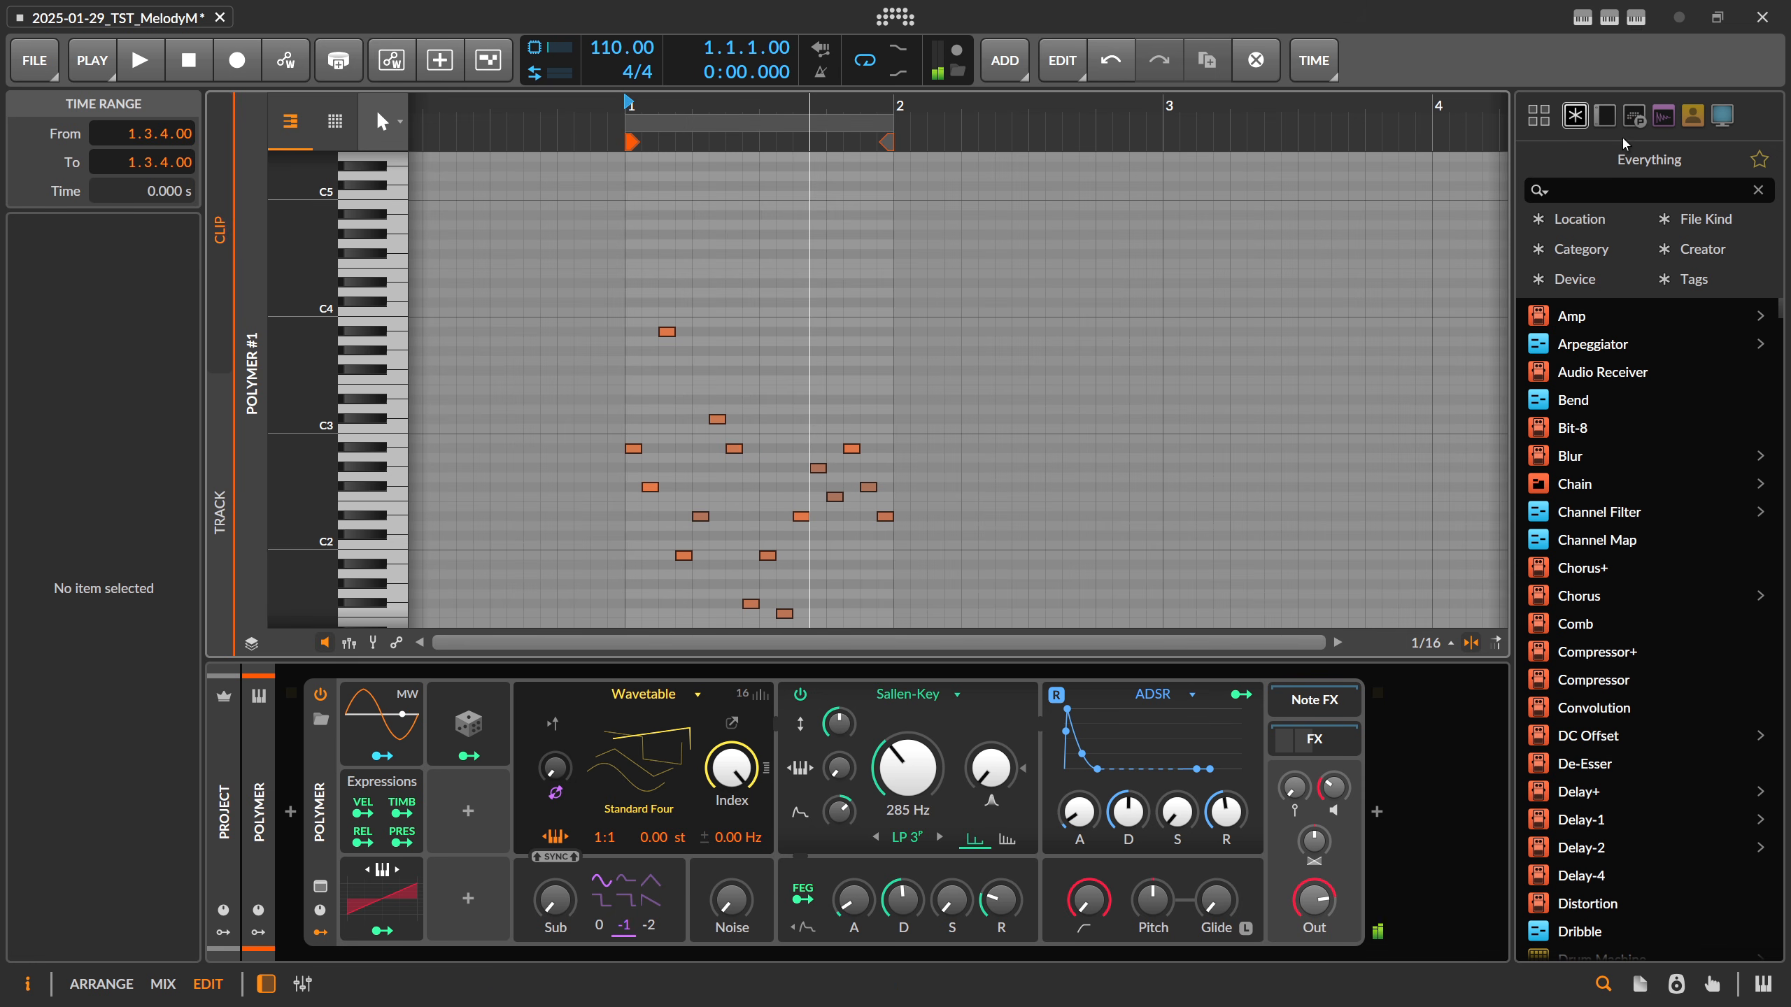
# Repaint the last generated melody into the edited Polymer #1 arranger clip
pyautogui.click(1615, 22)
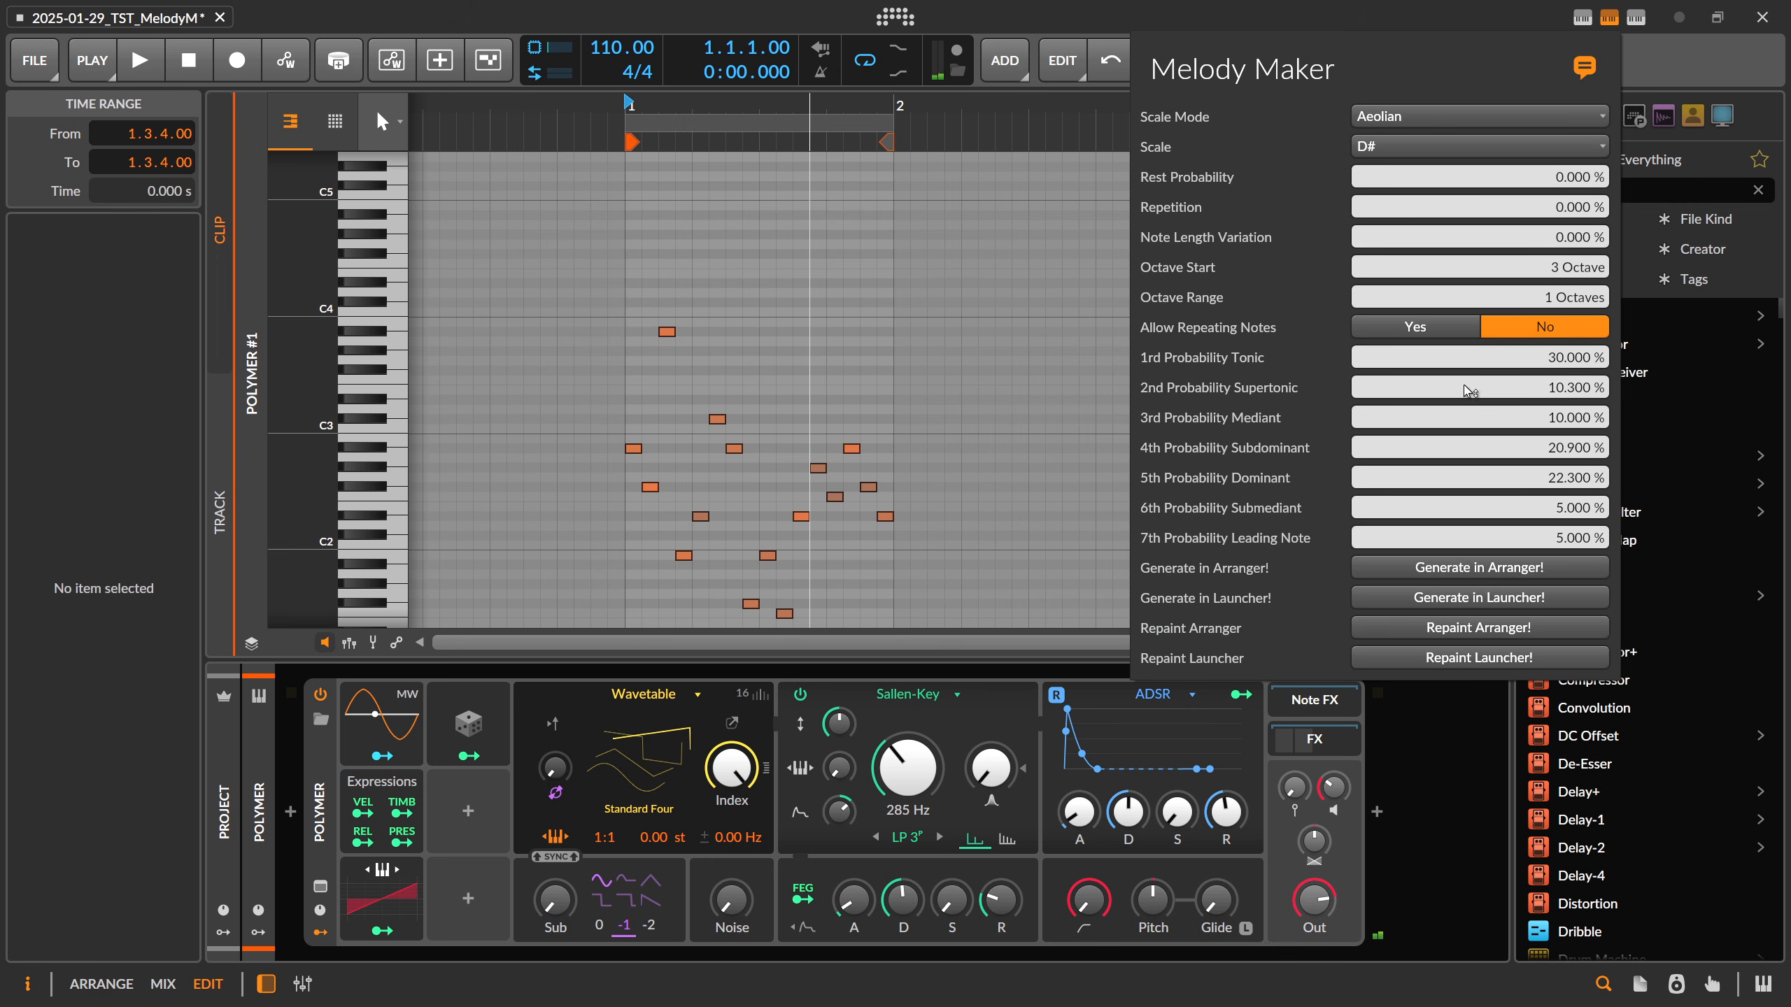
pyautogui.click(1475, 627)
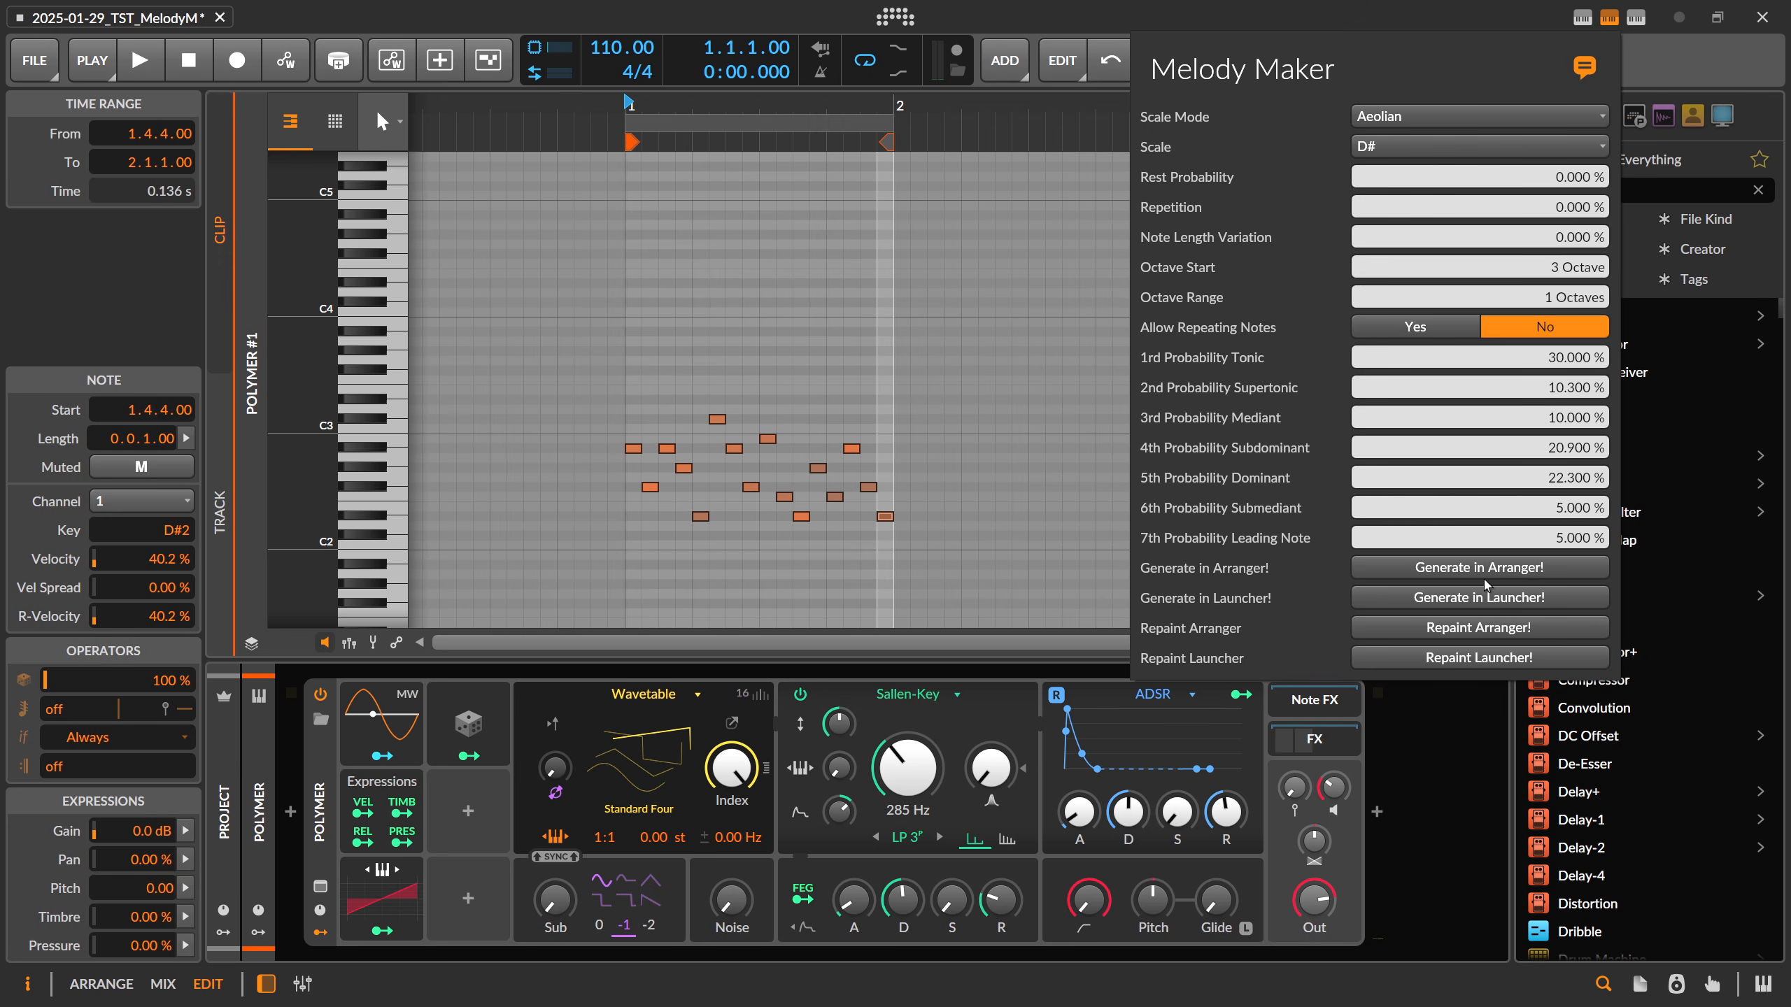
pyautogui.click(1053, 299)
# Open Polymer's empty Scene 2 launcher clip in the note editor and repaint the last generated melody into it
pyautogui.press('Tab')
pyautogui.click(856, 233)
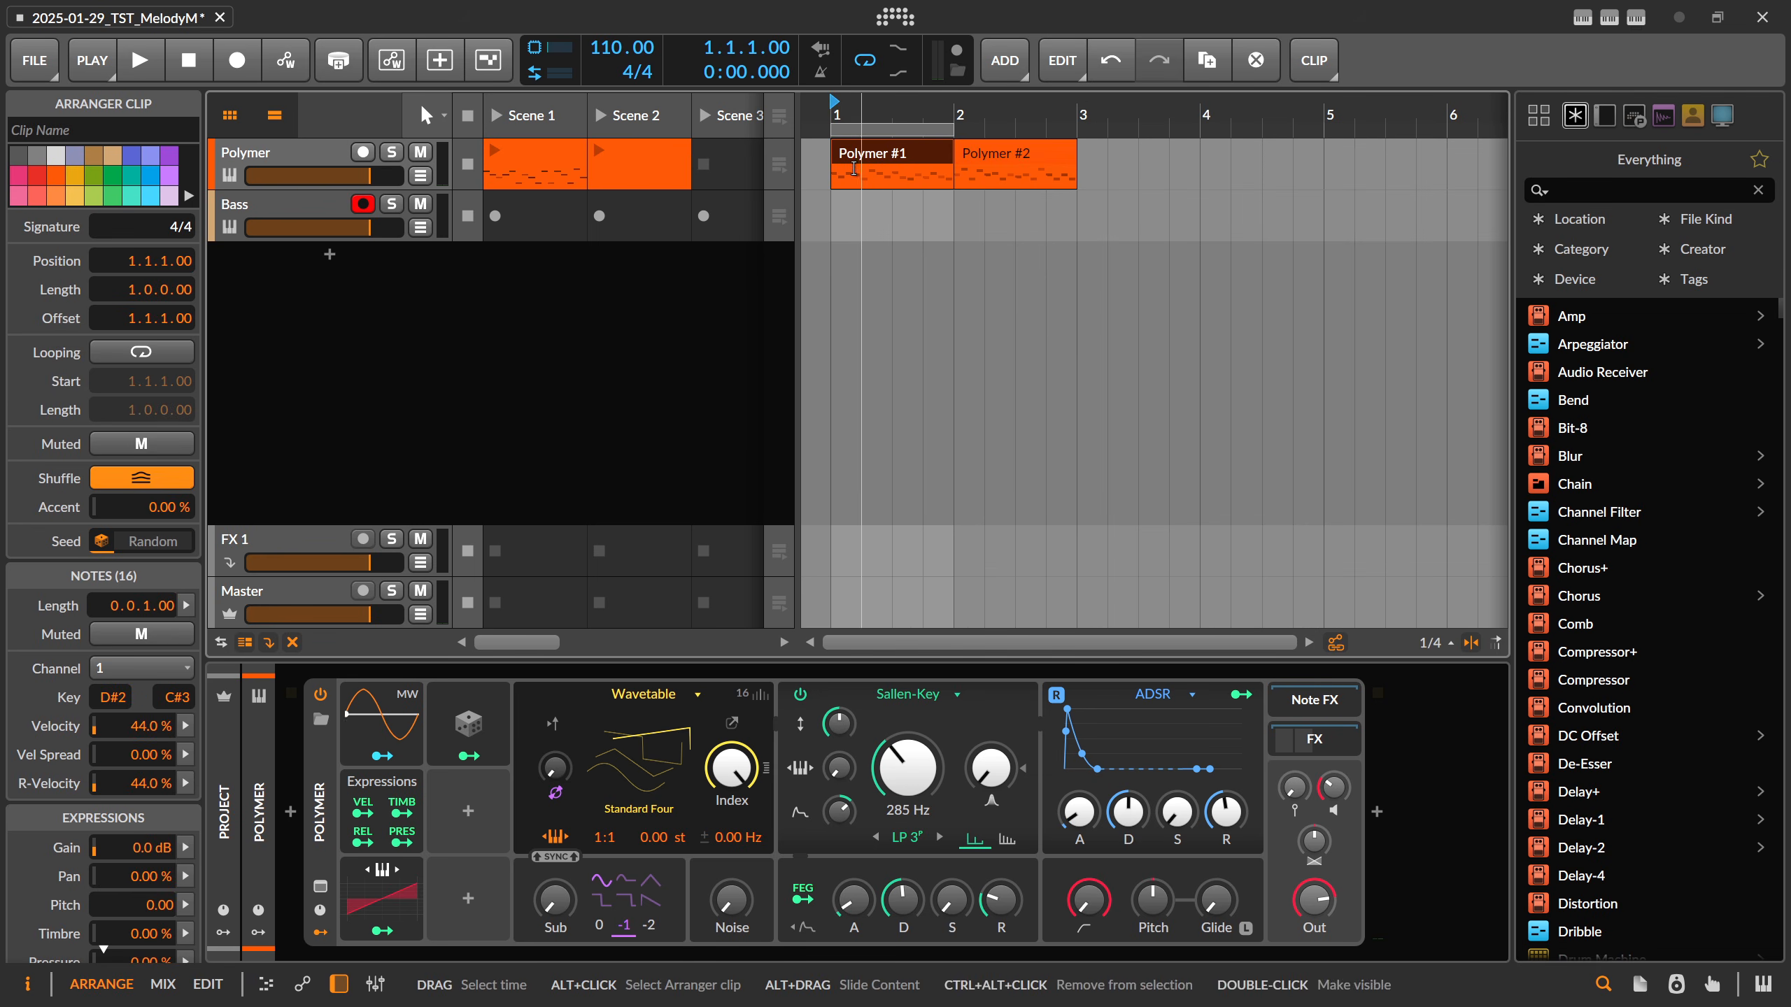
pyautogui.click(892, 157)
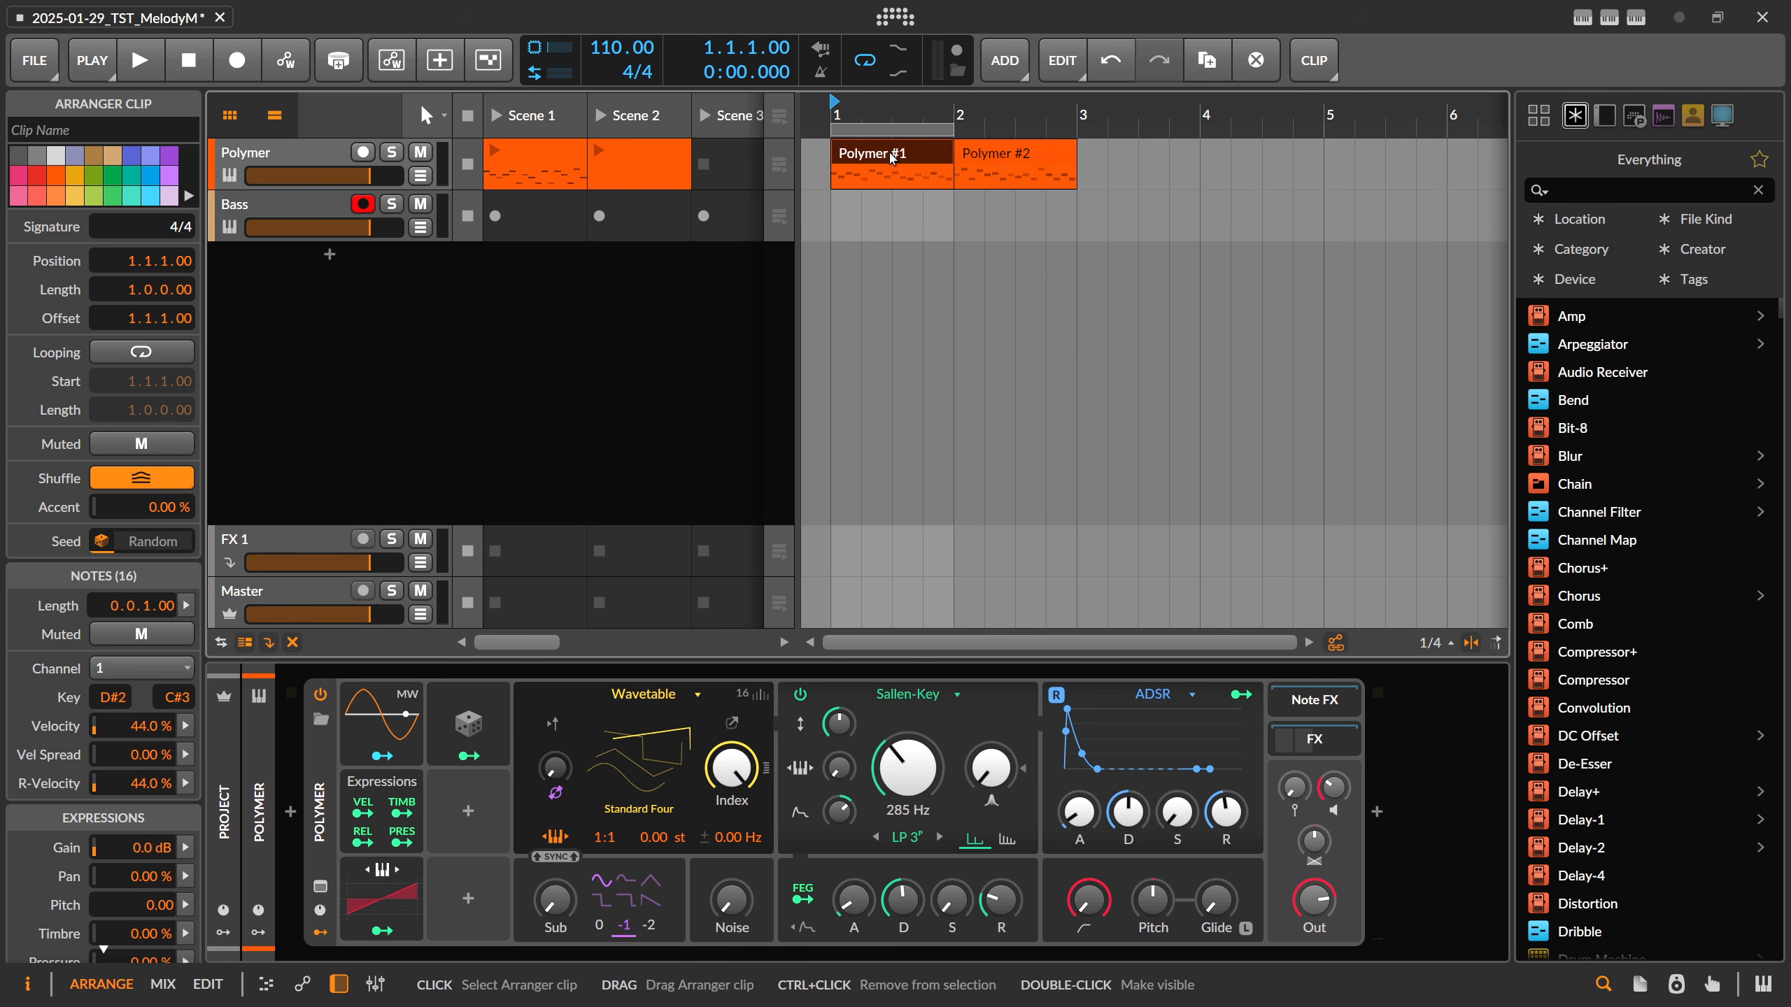
pyautogui.press('Tab')
pyautogui.press('Tab')
pyautogui.click(655, 161)
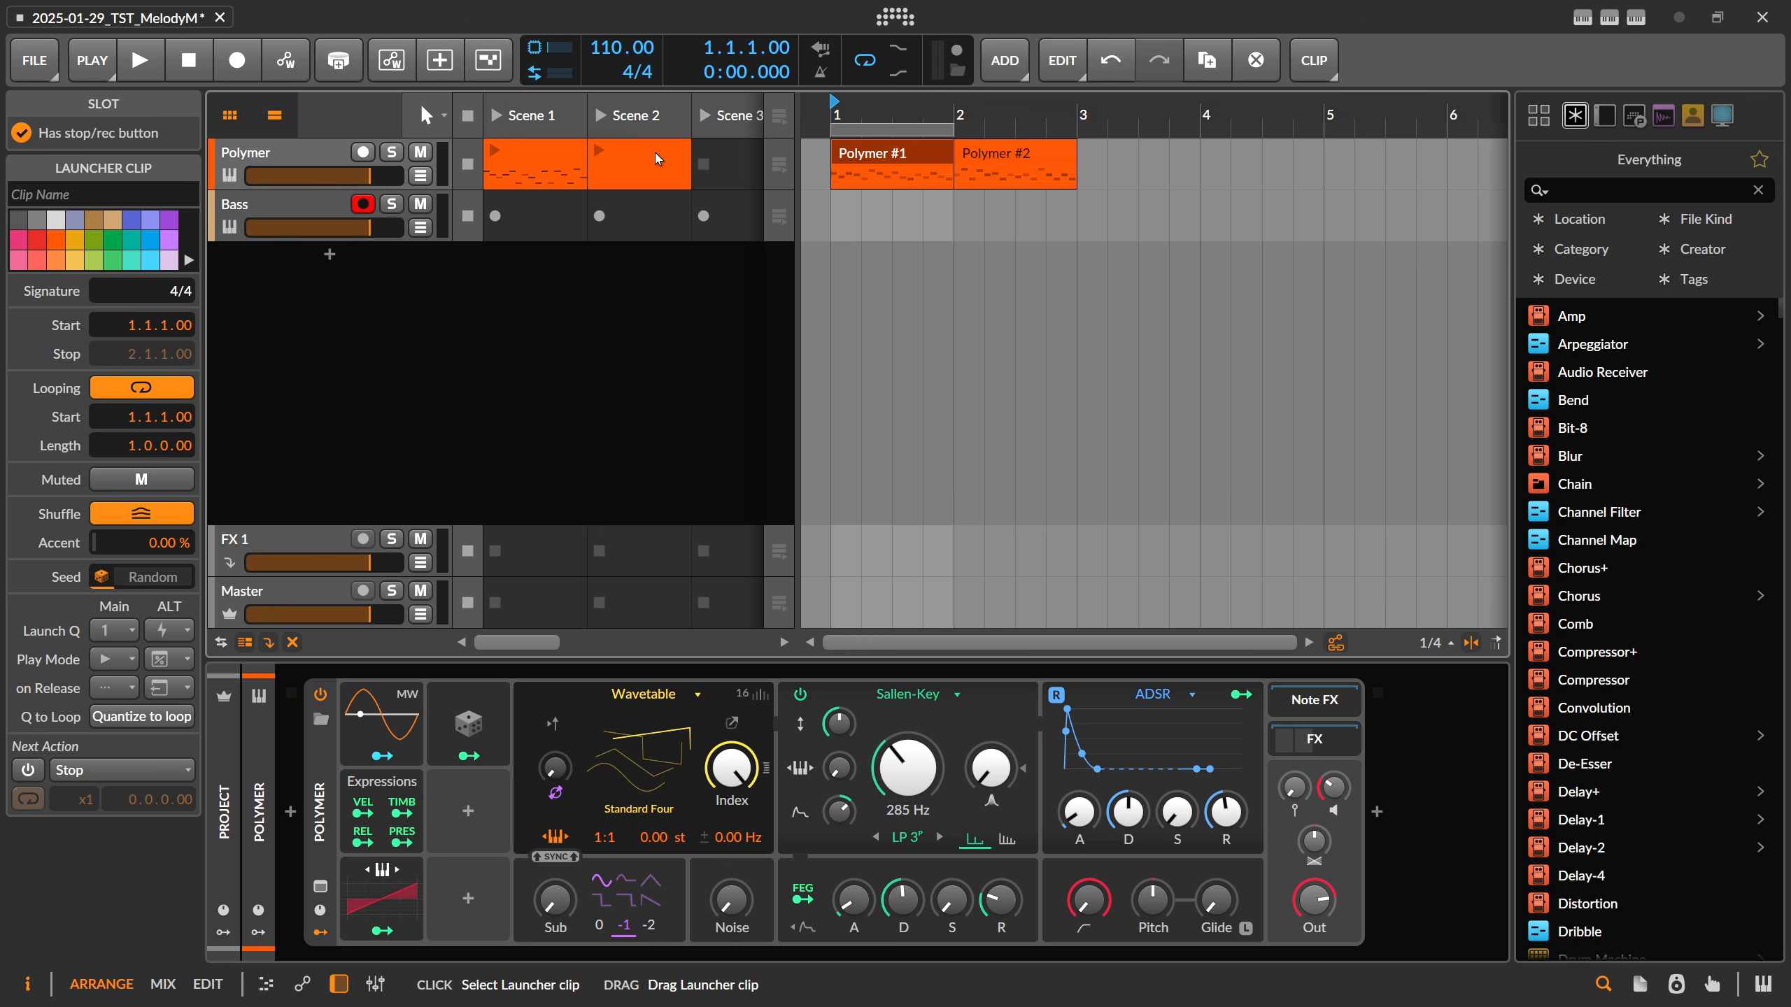
pyautogui.press('Tab')
pyautogui.click(1605, 24)
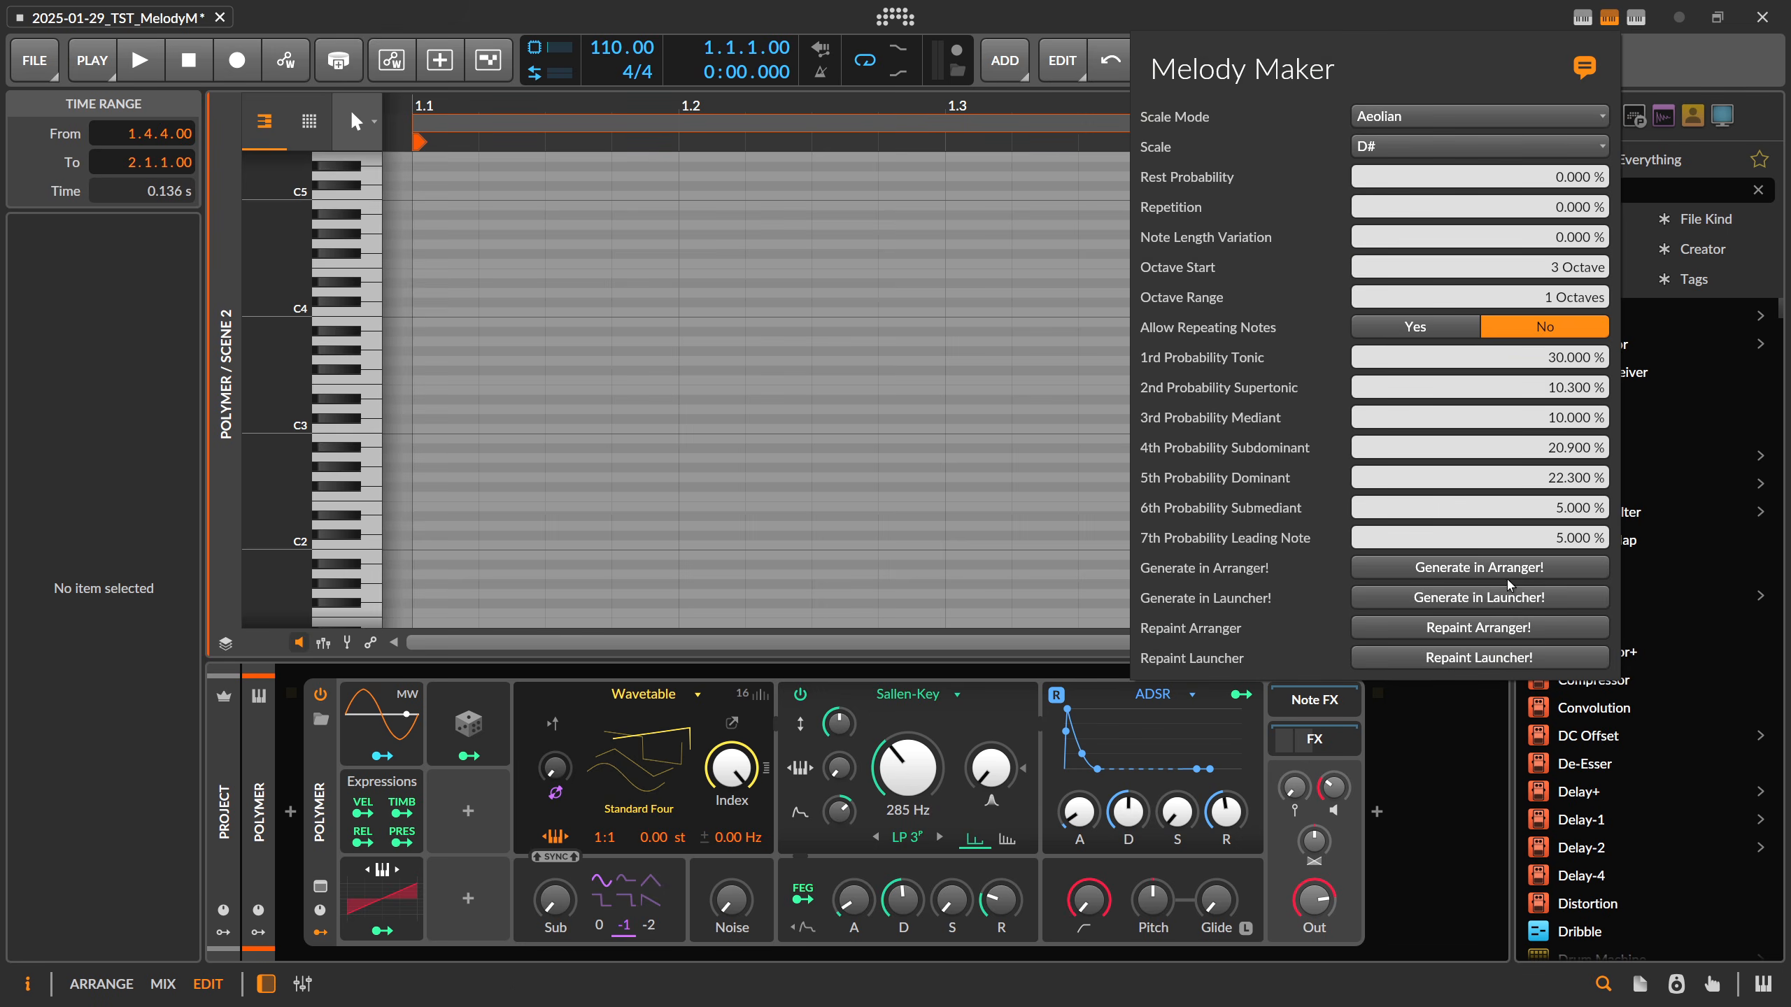
pyautogui.click(1479, 658)
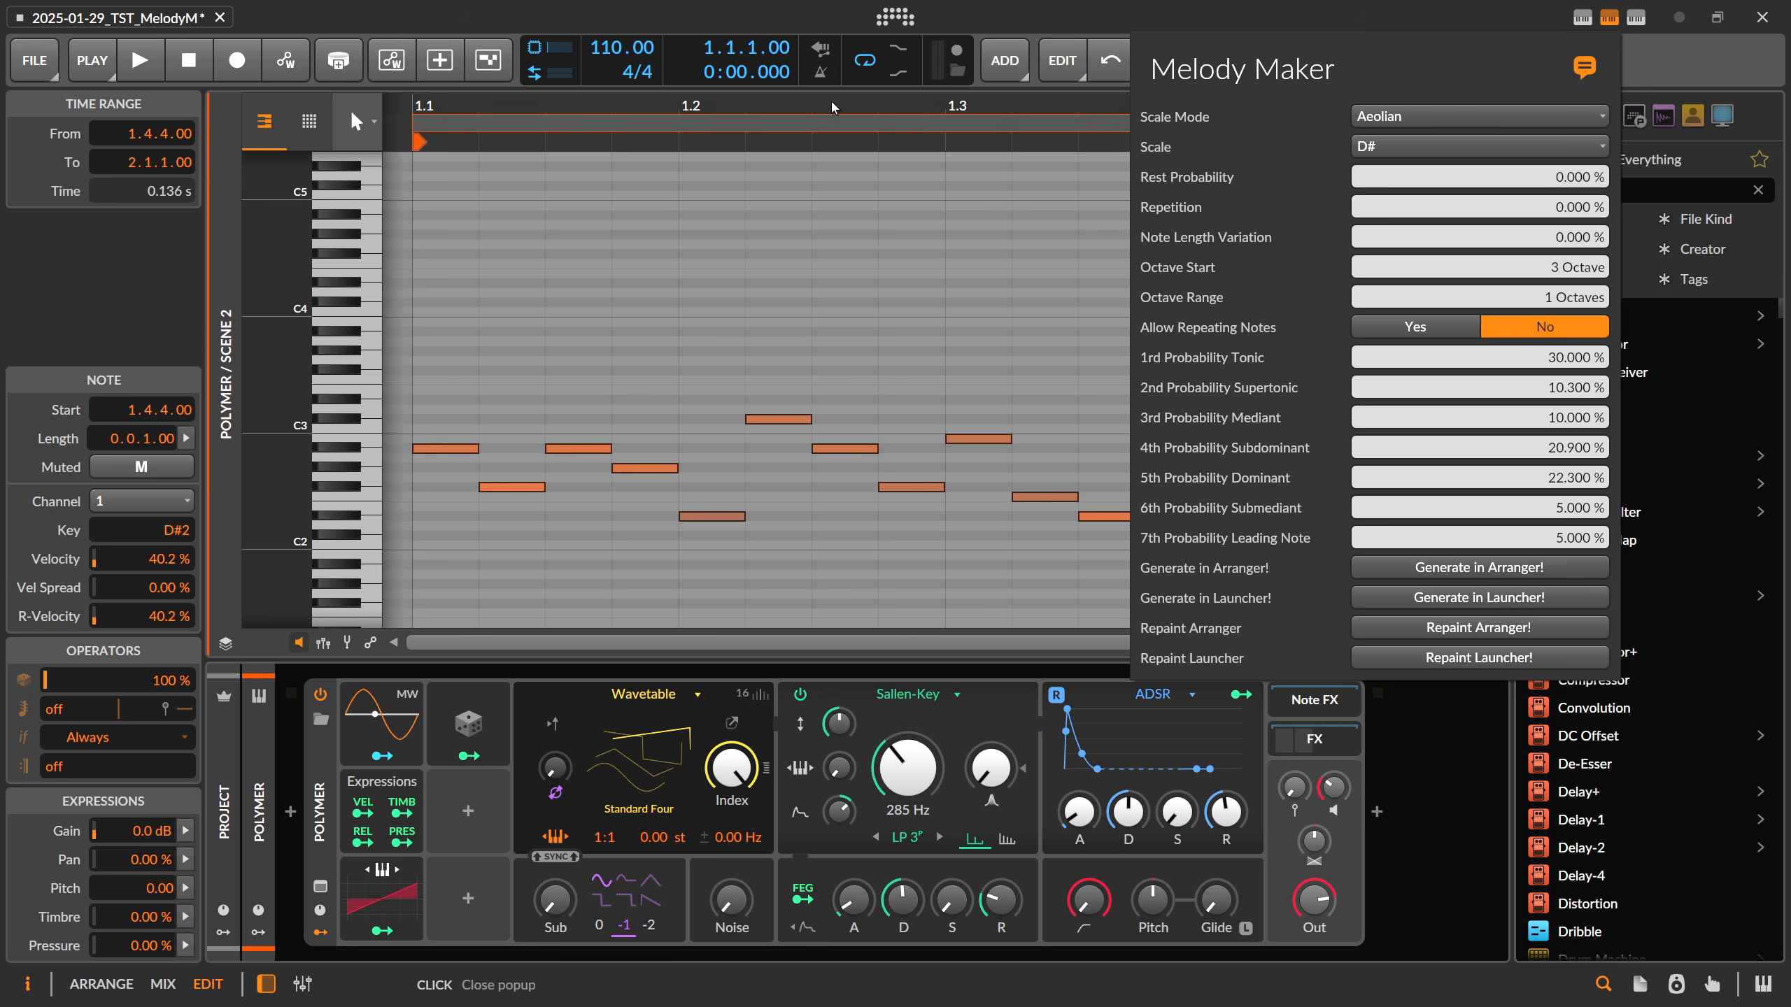
# Return to the Arrange view and compare the Scene 2 launcher clip with the Polymer #1 arranger clip
pyautogui.click(1604, 24)
pyautogui.press('Tab')
pyautogui.click(647, 161)
pyautogui.click(899, 162)
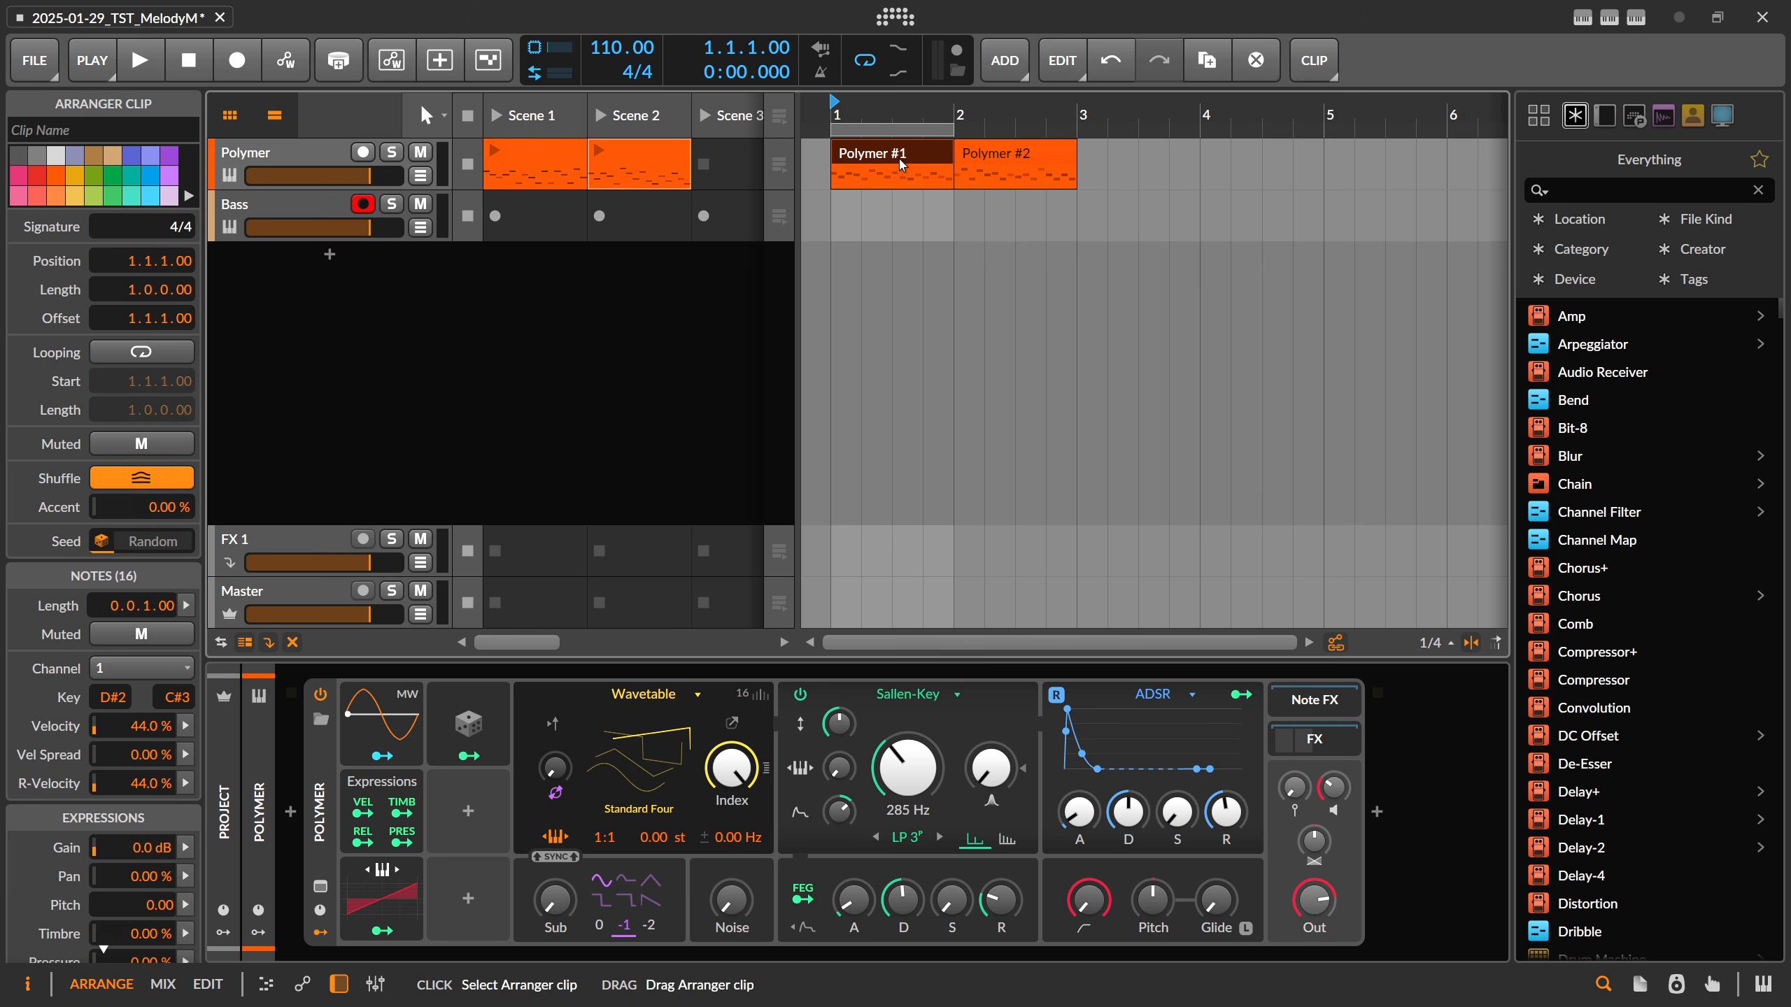
pyautogui.click(640, 164)
# Delete the Polymer #1 and Polymer #2 clips from the arranger
pyautogui.click(869, 168)
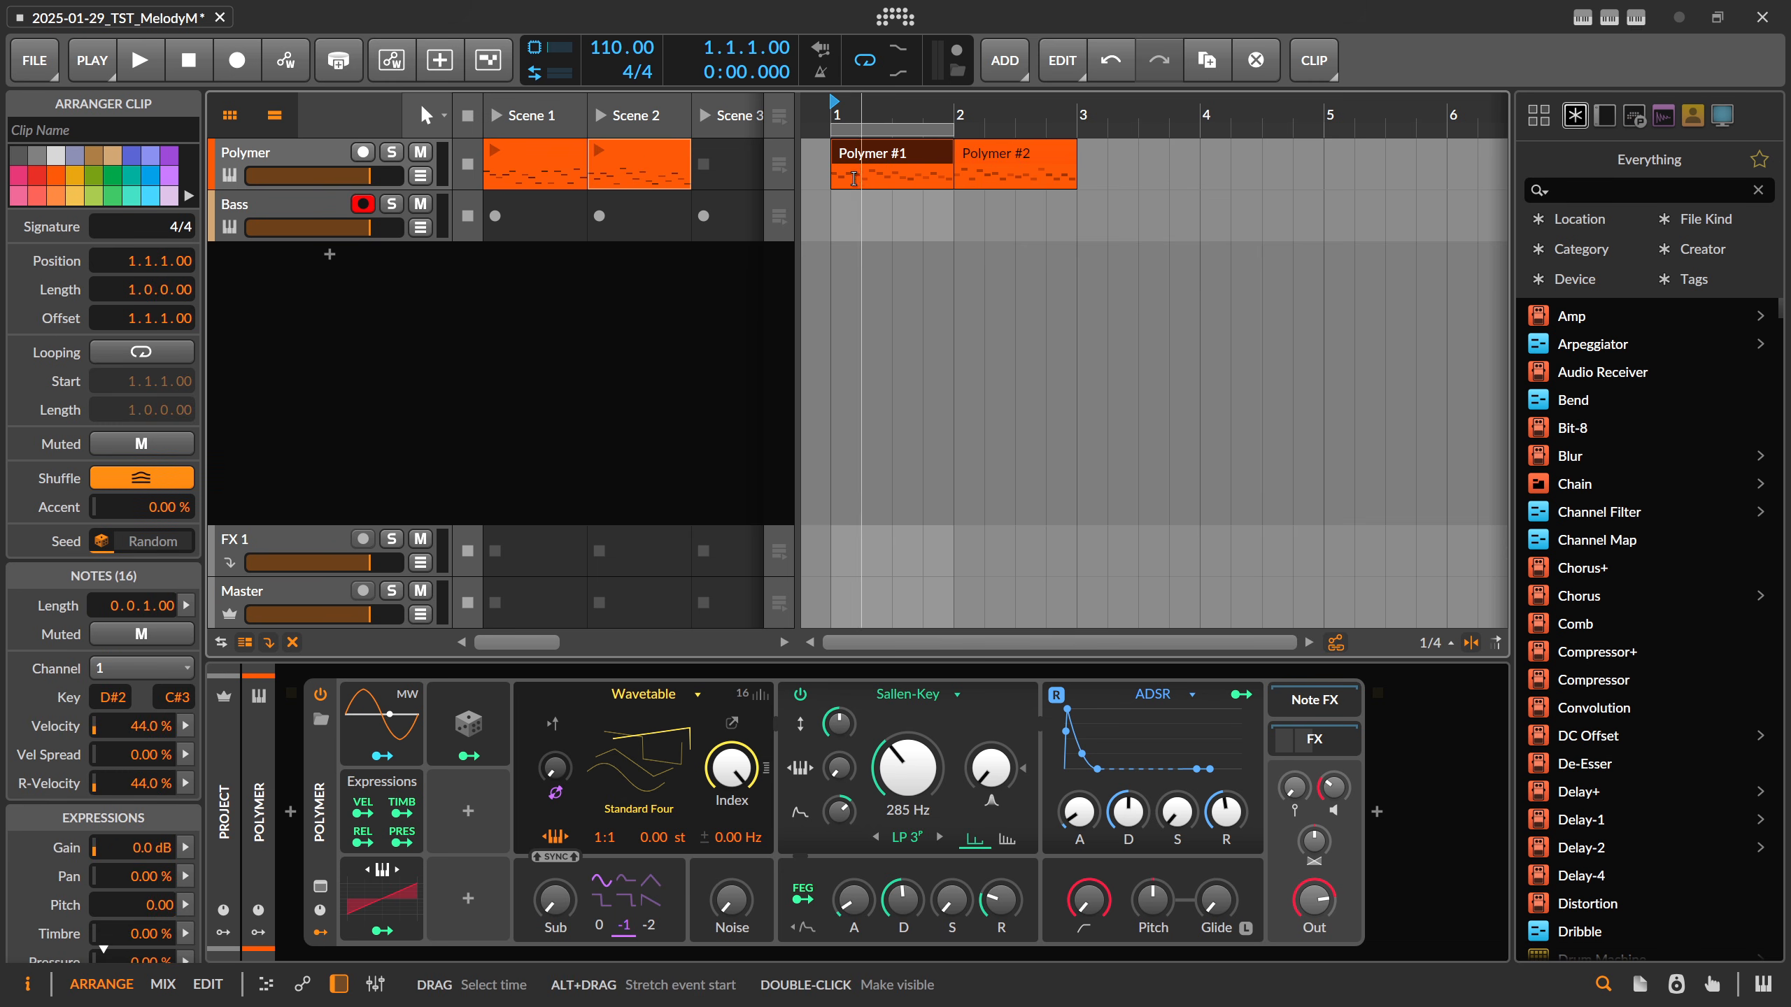
pyautogui.press('Delete')
pyautogui.click(987, 157)
pyautogui.press('Delete')
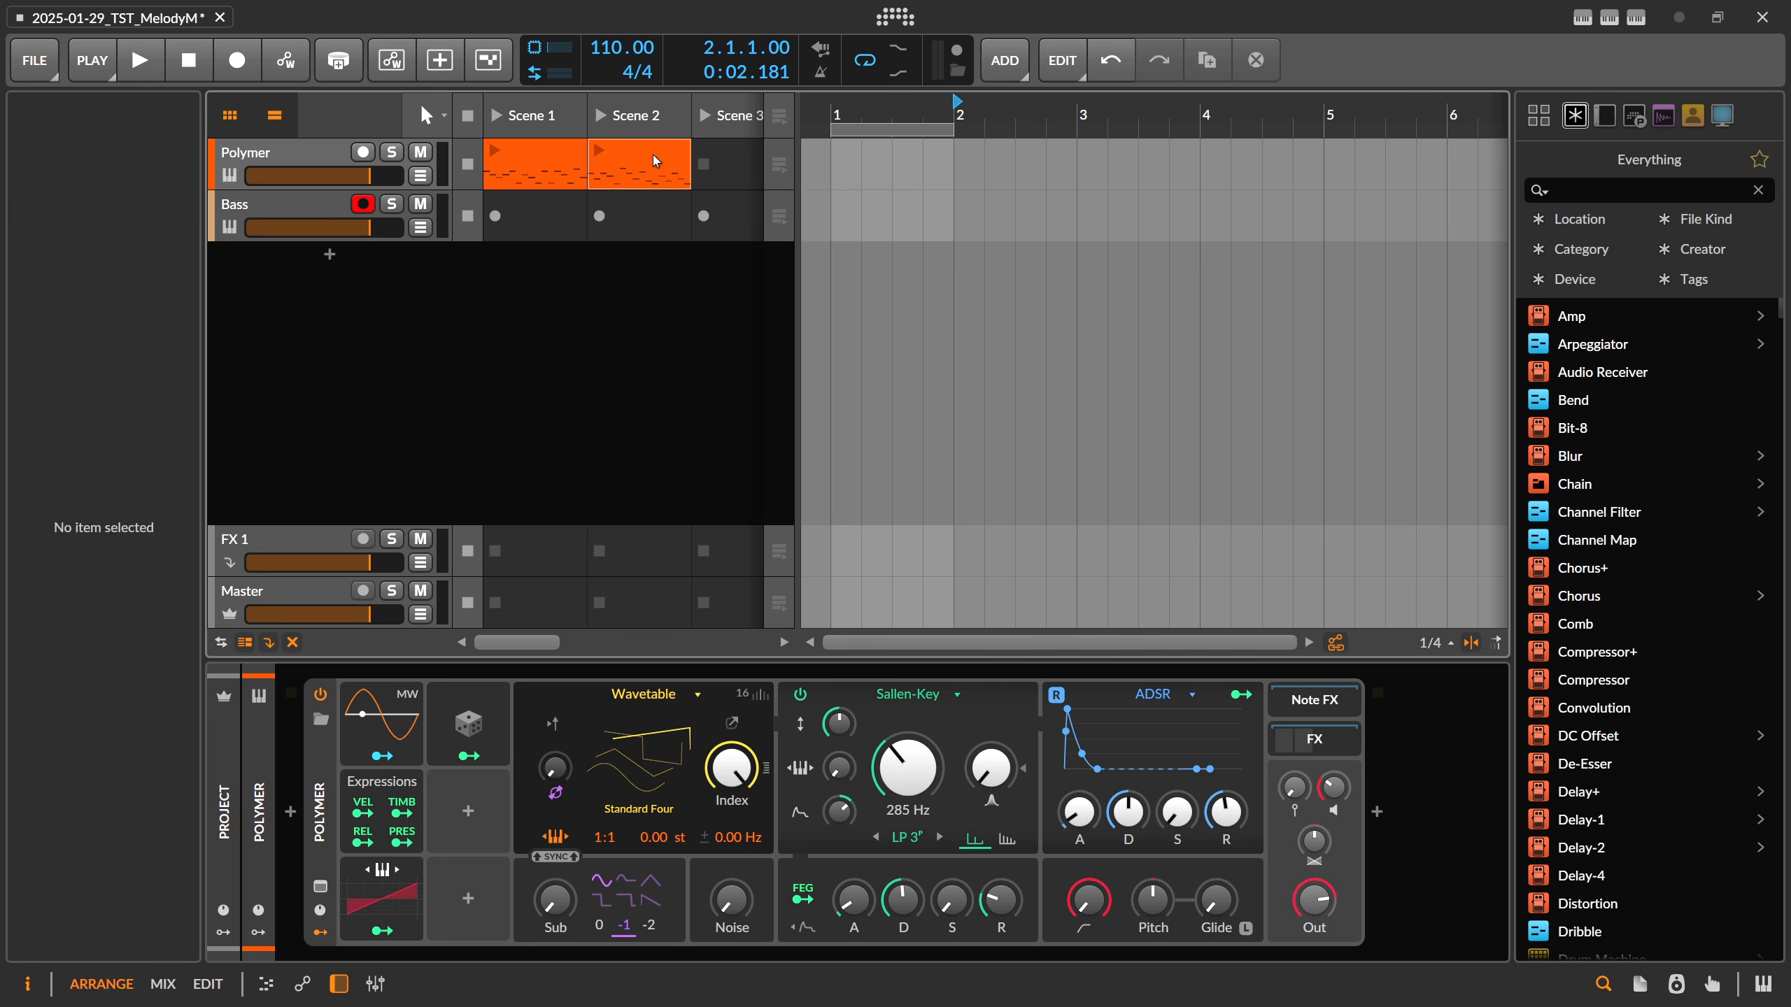
# Delete Polymer's launcher clips in Scene 2 and Scene 1
pyautogui.click(657, 164)
pyautogui.press('Delete')
pyautogui.click(556, 162)
pyautogui.press('Delete')
pyautogui.click(1609, 17)
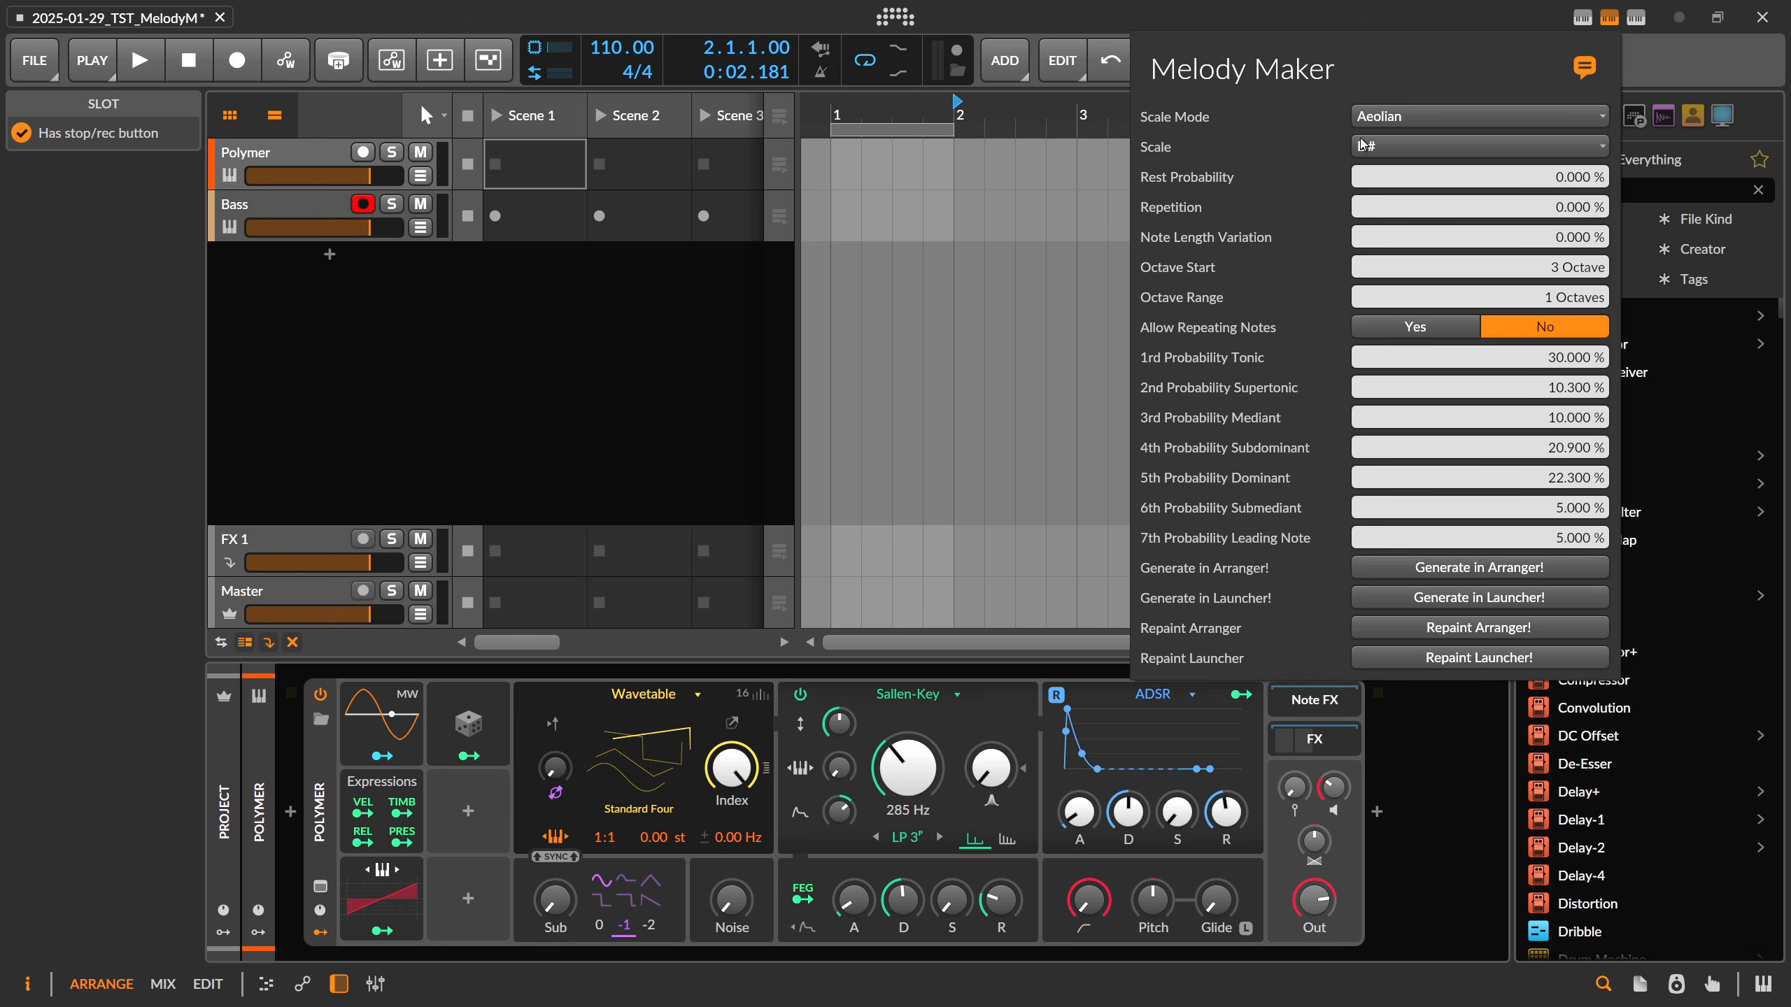
pyautogui.click(1342, 19)
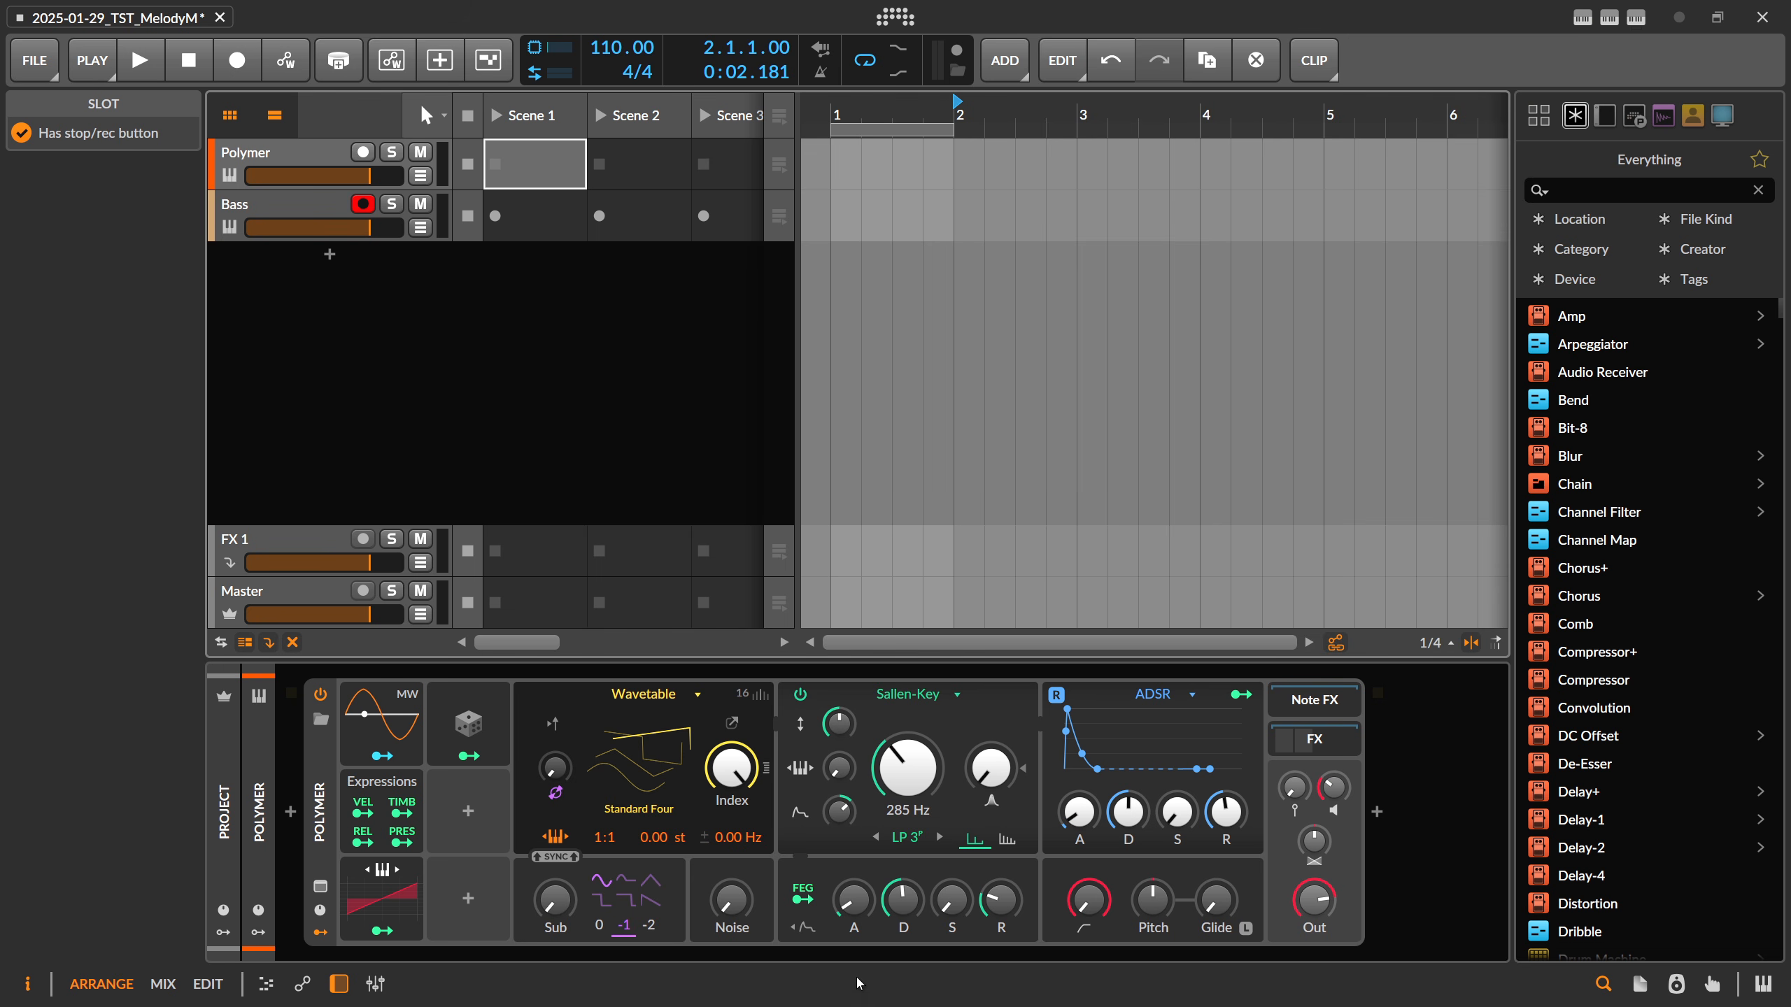